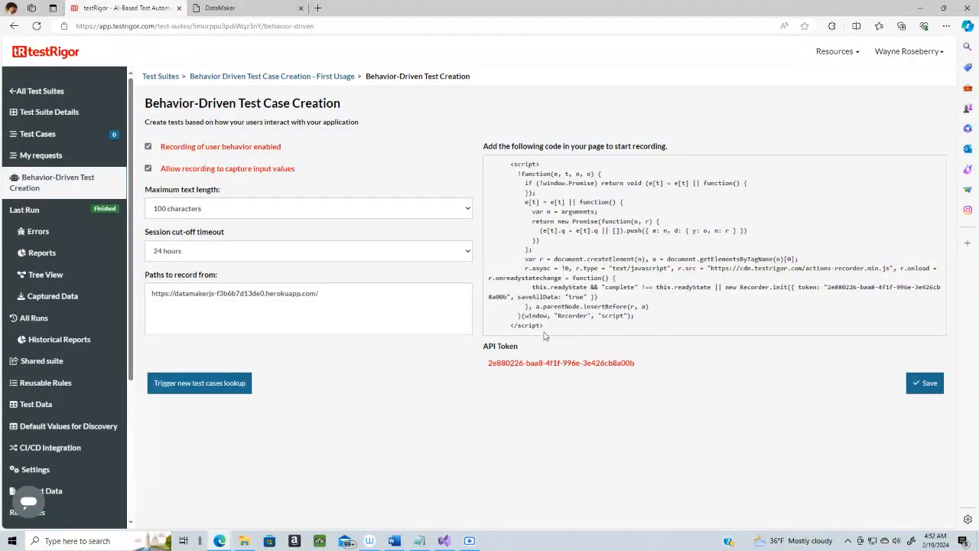
- Examine the recording script provided for the page, including the API token embedded in its code
drag(543, 325, 511, 164)
click(488, 147)
triple_click(524, 192)
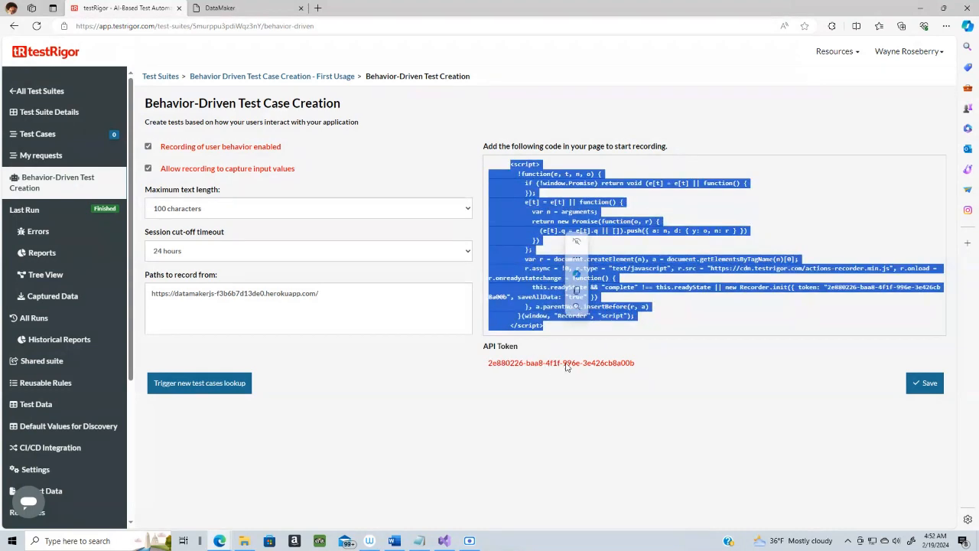
click(814, 305)
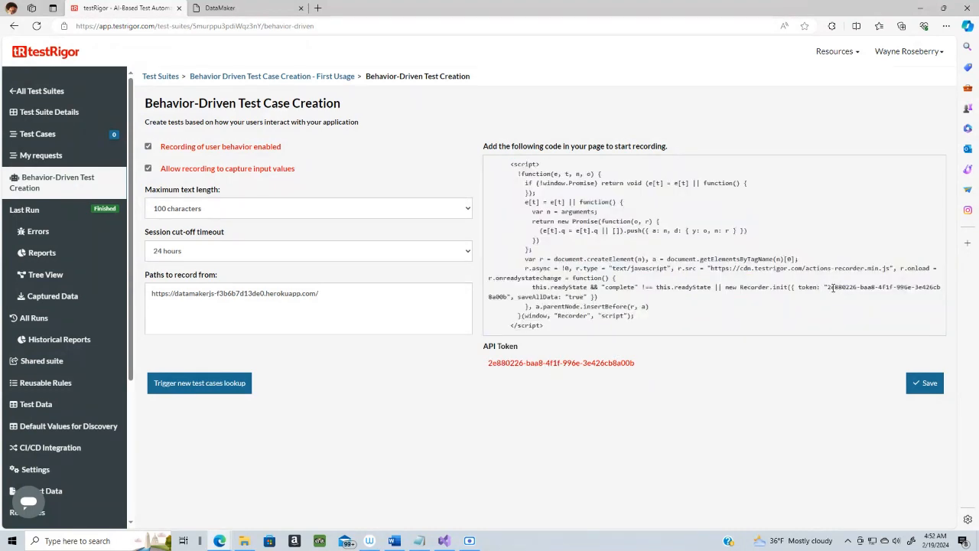
drag(832, 288, 510, 163)
click(552, 303)
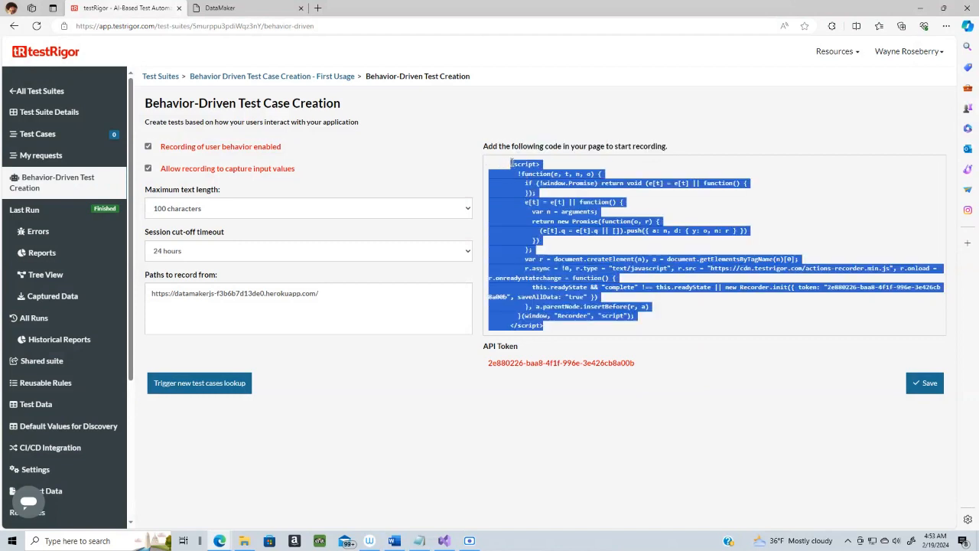
click(516, 196)
drag(545, 328, 510, 162)
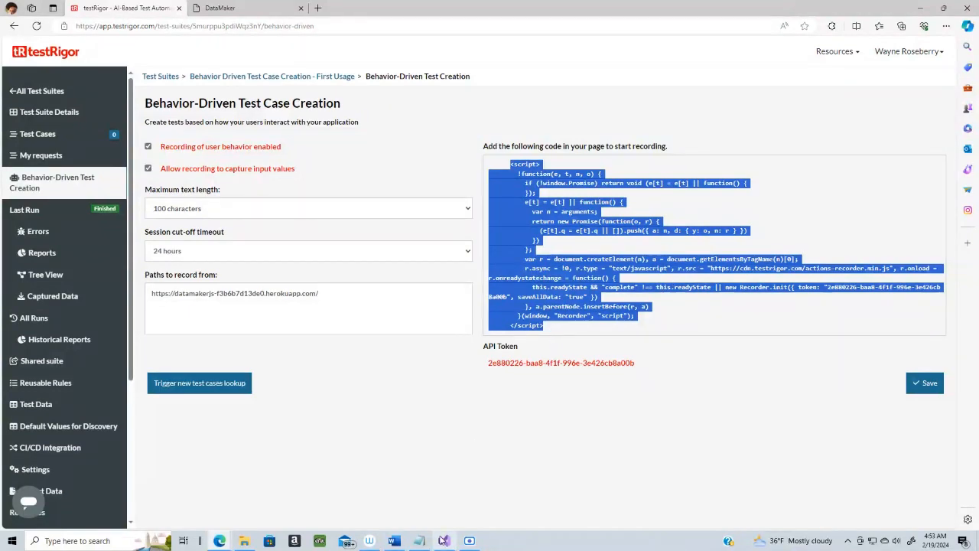
- Append to the Word notes "ISSUE: the API token is hardcoded into the example script you are supposed to paste into your page"
click(394, 539)
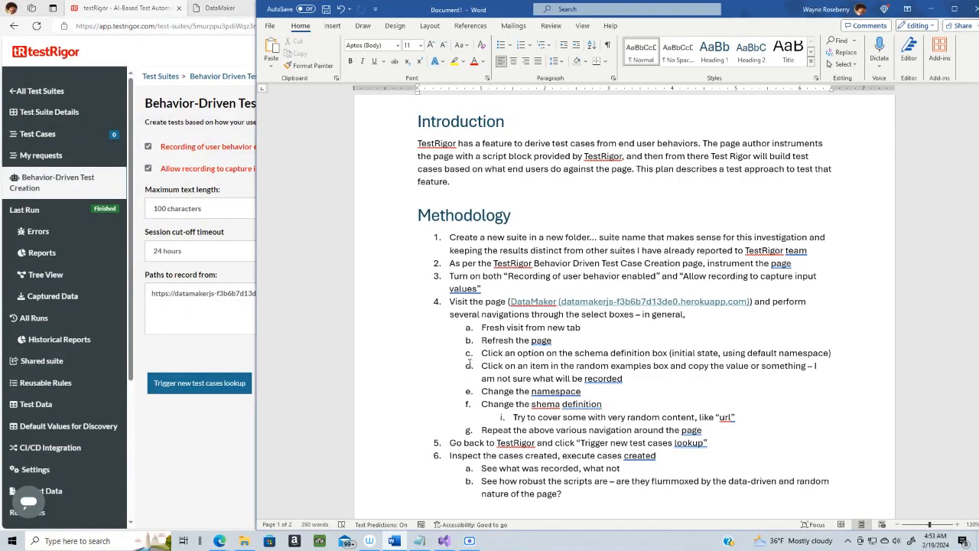
click(479, 244)
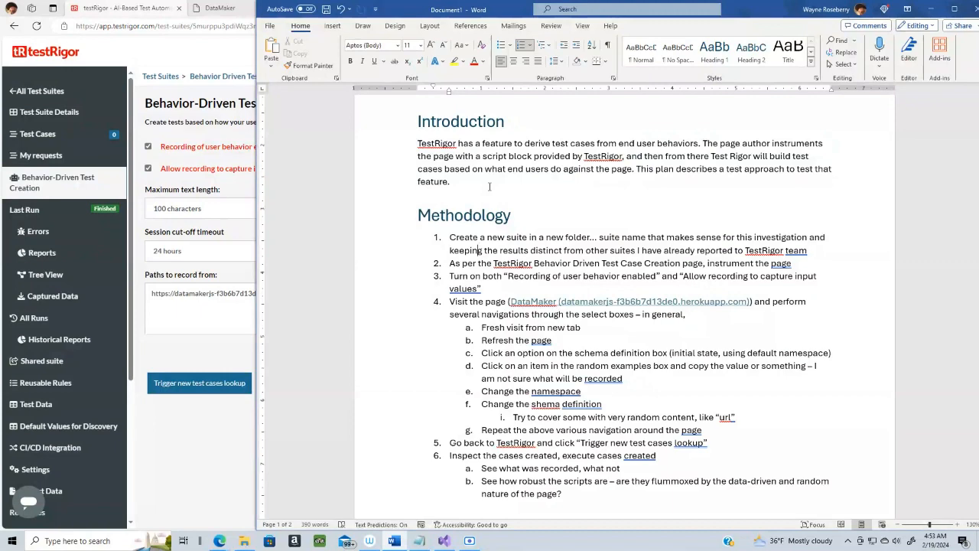
key(ctrl+End)
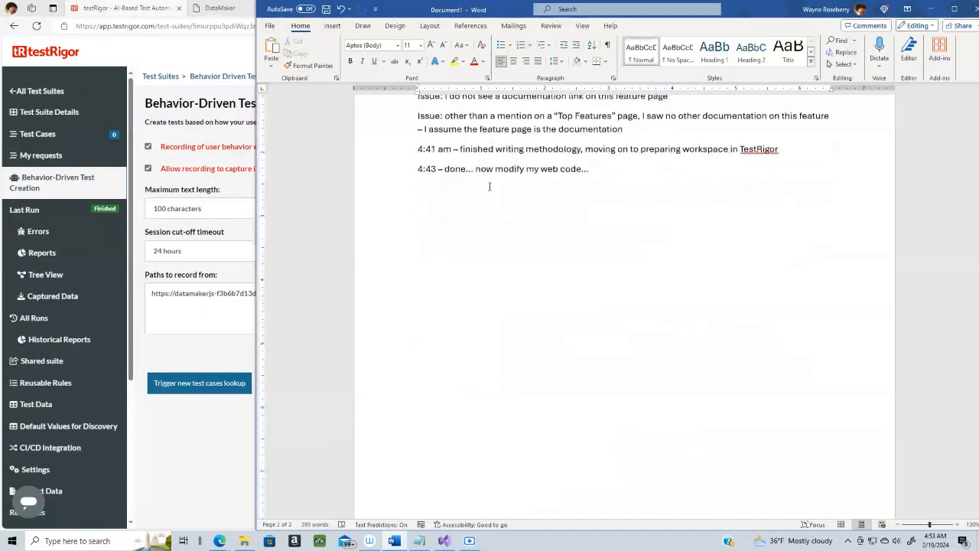
text(ISSUE: the API tok)
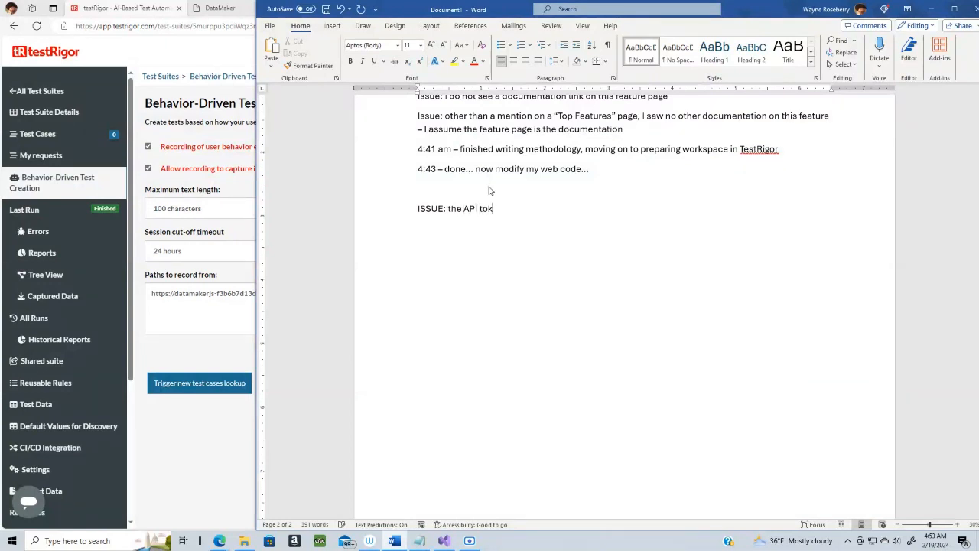
text(en is hardcoded into the exampl)
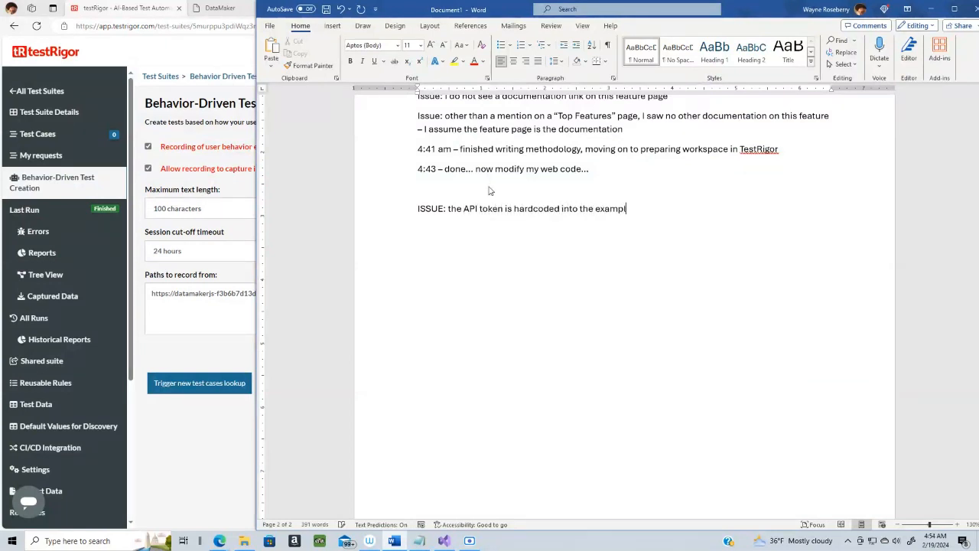
text(e script you are supposed to p)
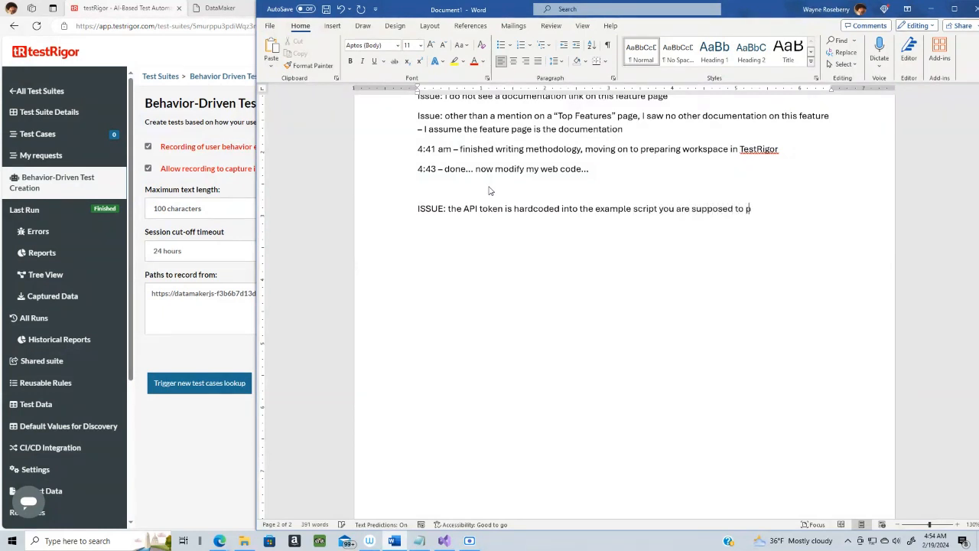
text(aste into your page)
- Continue the note with "In general scripts should not hard code API tokens if they get checked into a repository because that becomes a security risk."
text(. )
text(In general sc)
text(ript )
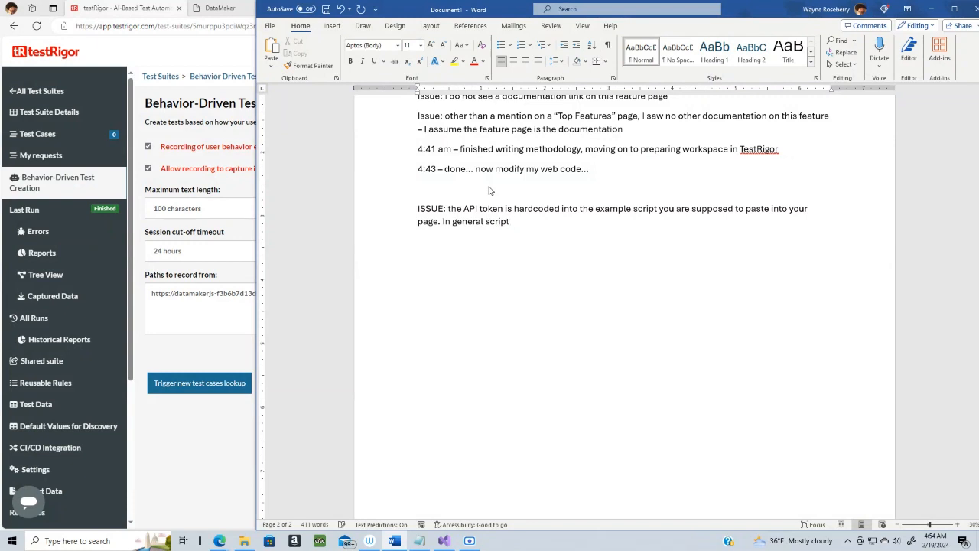
text(s should not hard code API )
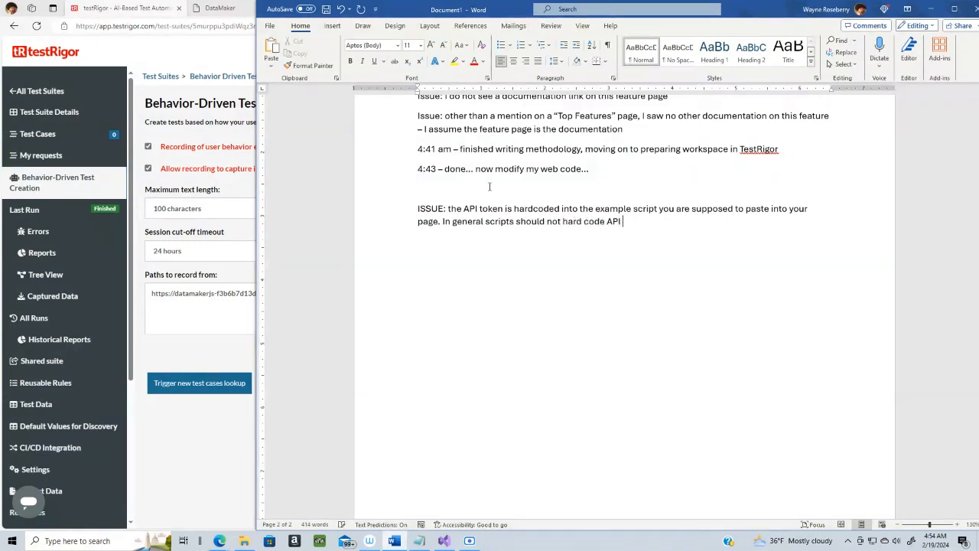
text(tokens if they get checked)
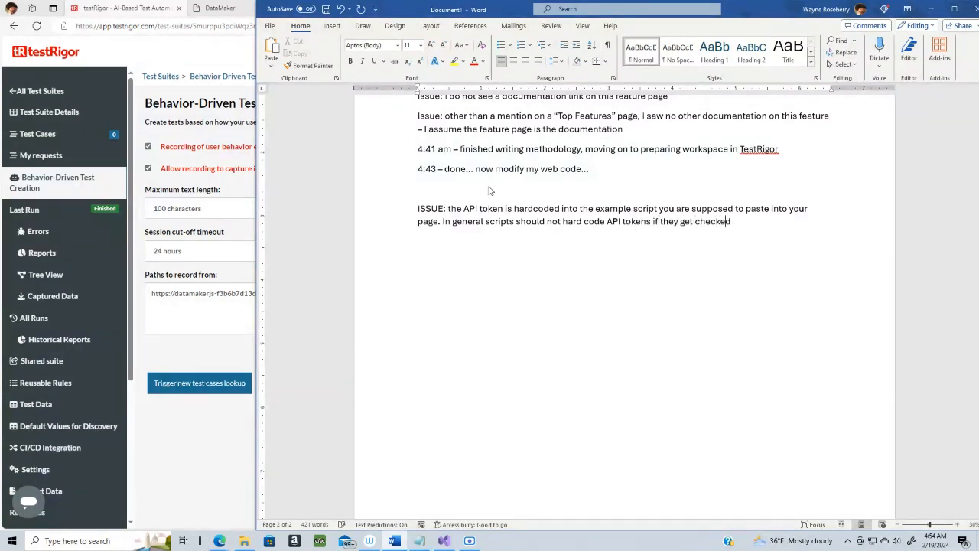
text( into a repo)
text(sitory becau)
text(se that becomes a)
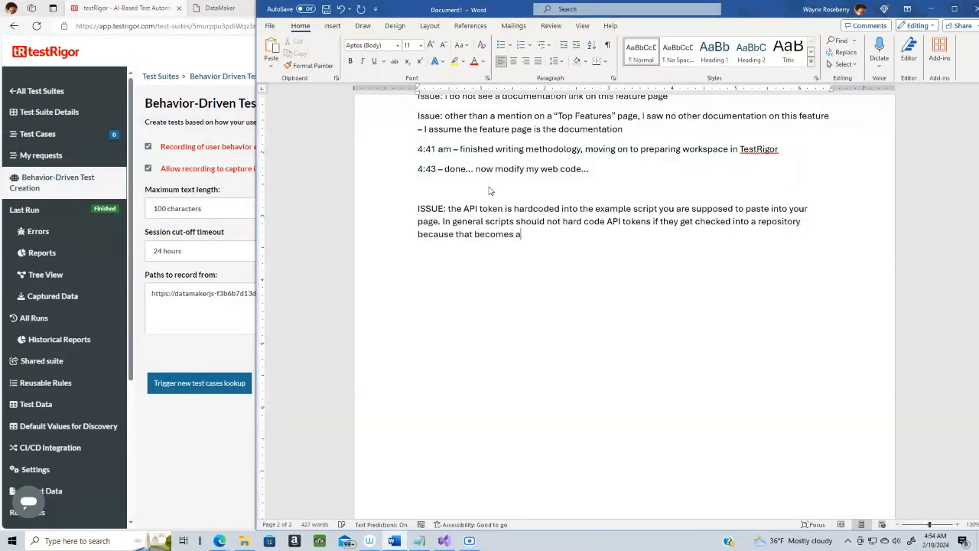
text( security risk.)
- End the issue note with "Does this still happen if not on the free, open source plan? There is no guidance on the page."
text(Does this still happen of)
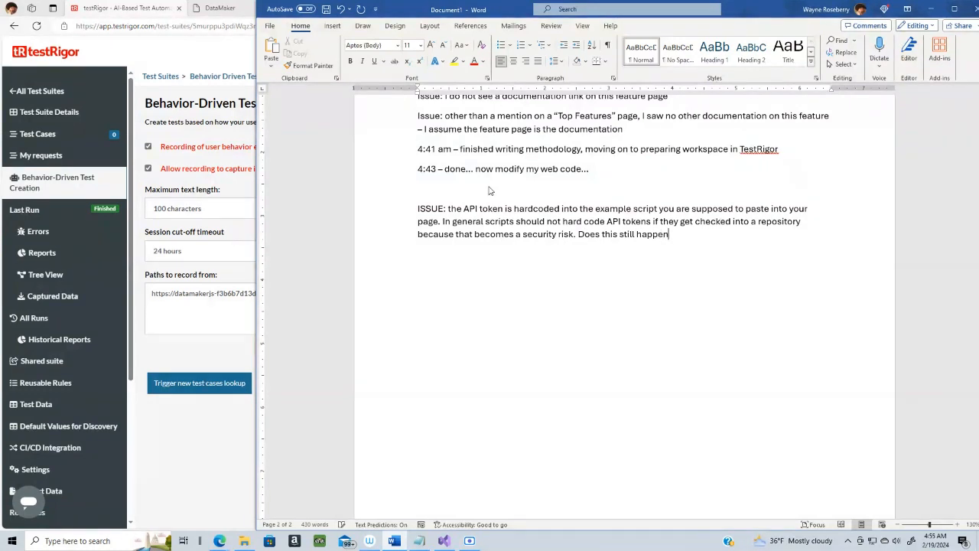
key(BackSpace)
text(if not on the frr)
key(BackSpace)
text(ee, open sour)
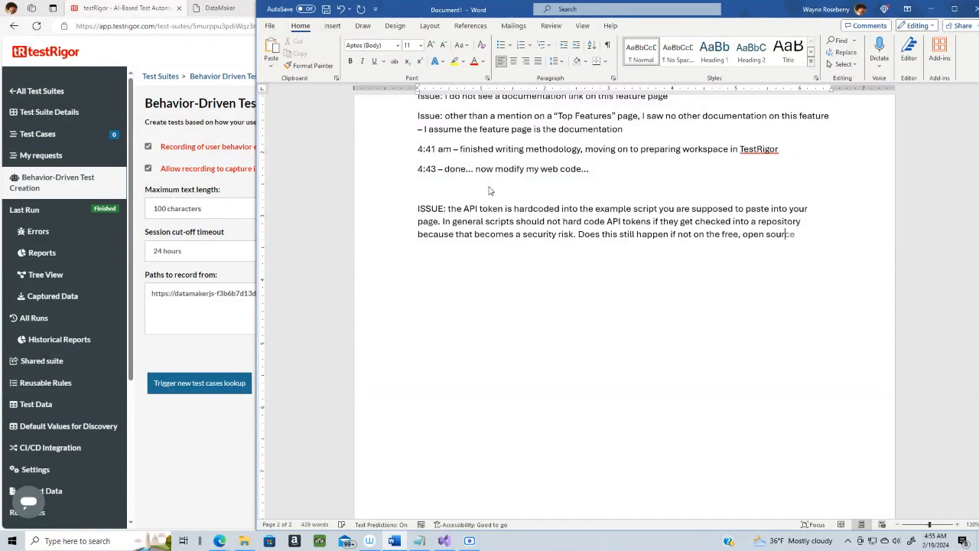
text(ce plan?)
key(shift+Return)
text(There is no gu)
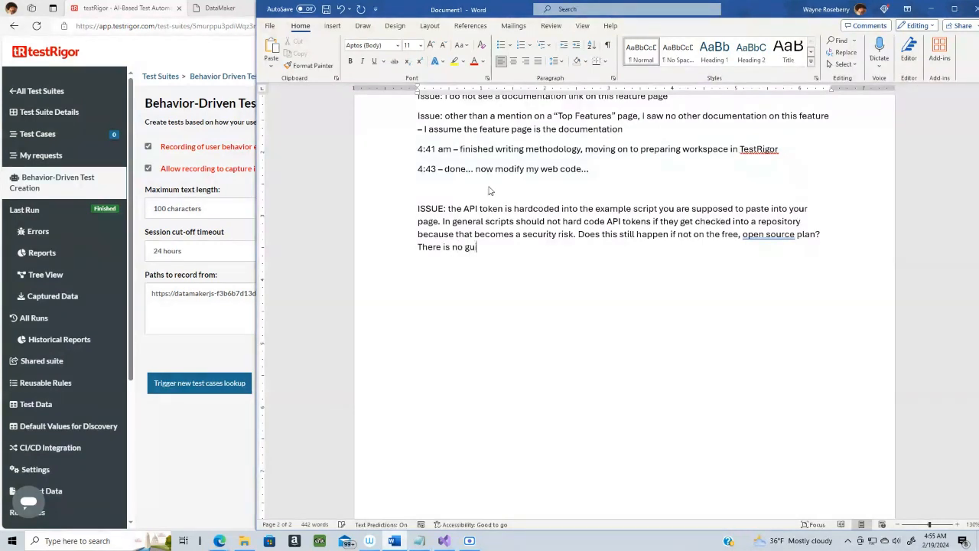
text(idance on the page.)
- Back in testRigor, set the maximum text length to 1000 characters and keep the session cut-off timeout at 24 hours
key(alt+Tab)
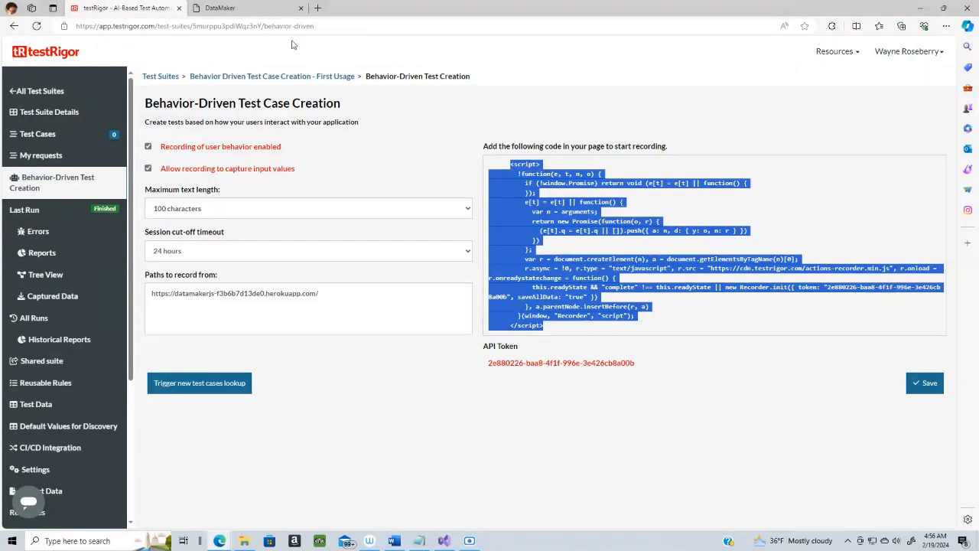
click(468, 211)
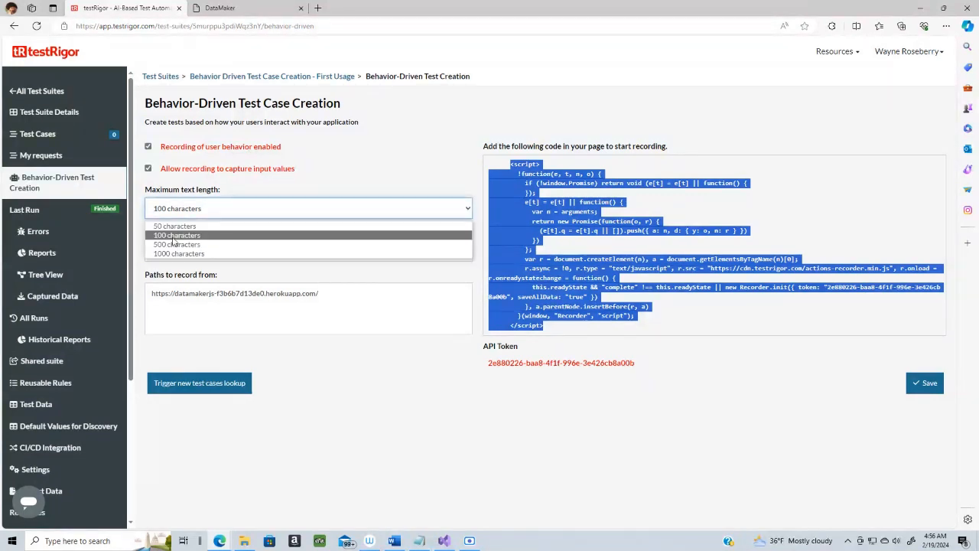
click(195, 254)
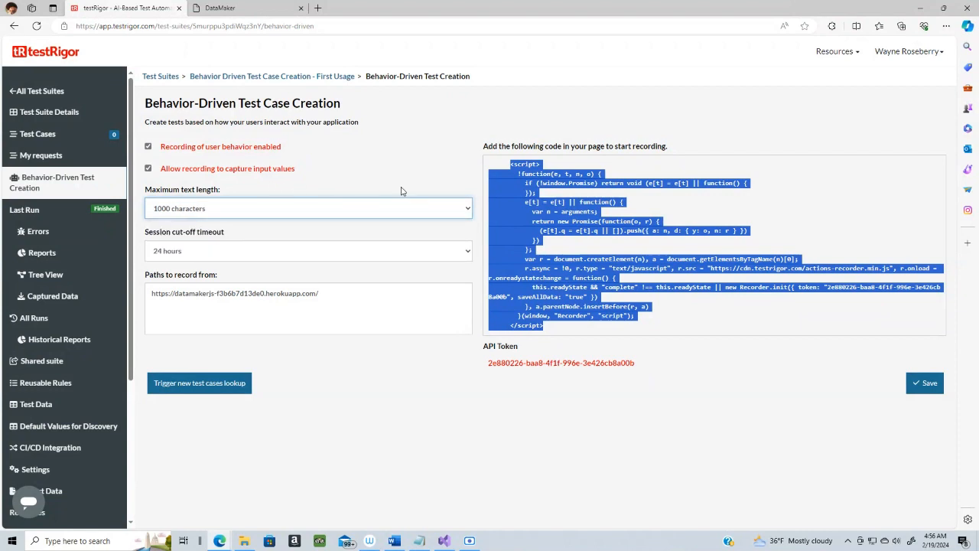
click(468, 252)
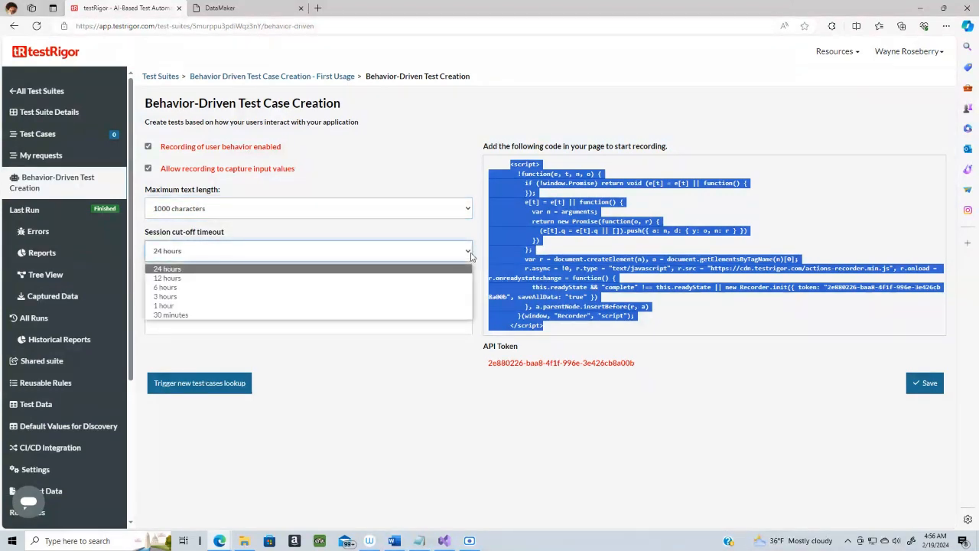
click(470, 256)
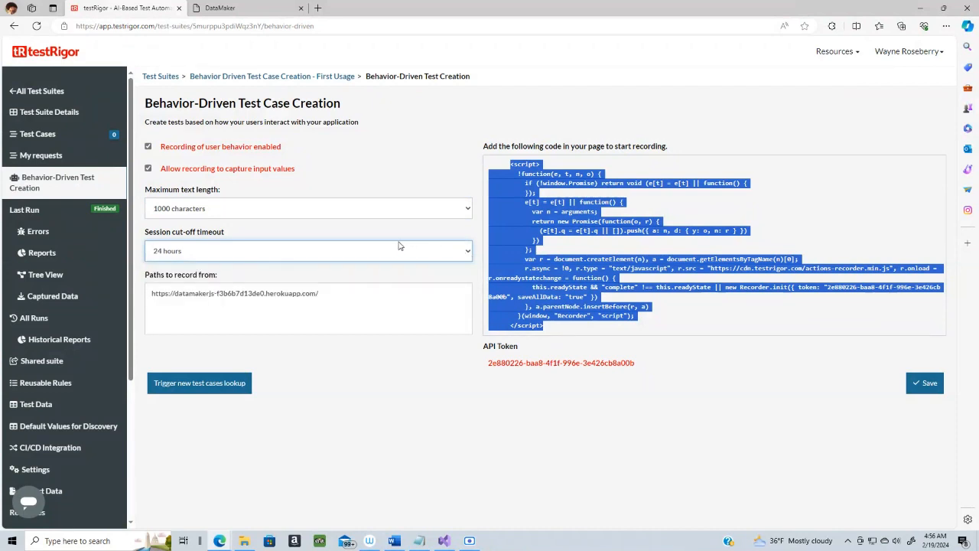
- Check the path to record from against the address of the open DataMaker page
click(343, 298)
key(ctrl+a)
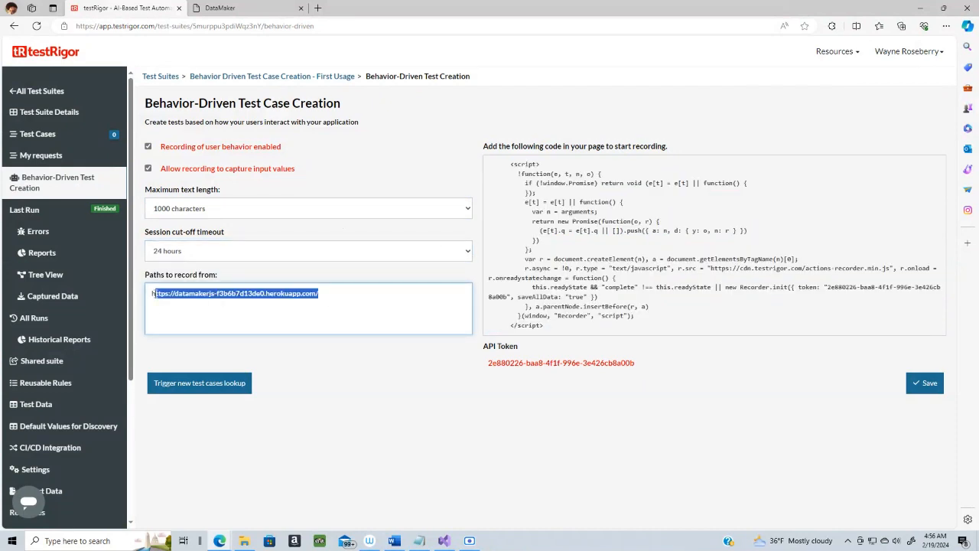
click(224, 10)
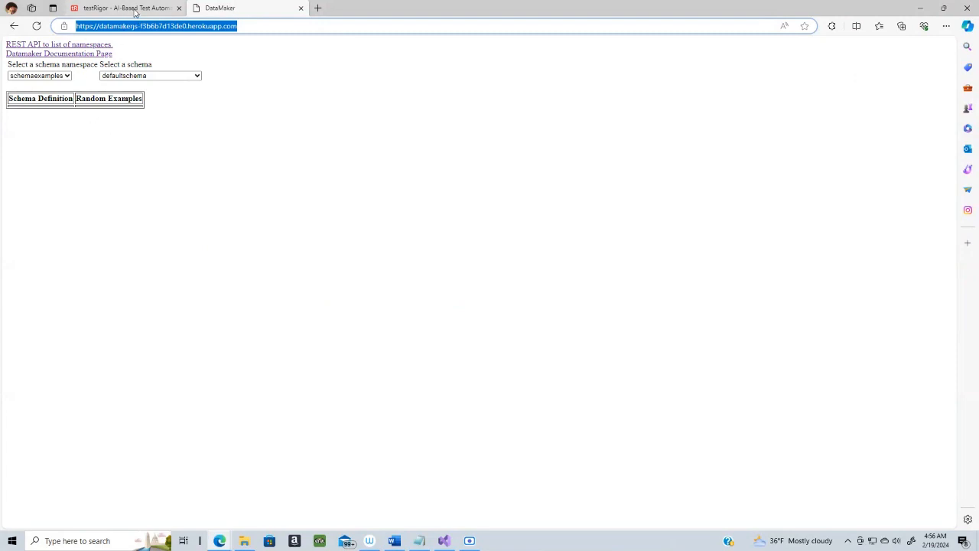
click(135, 9)
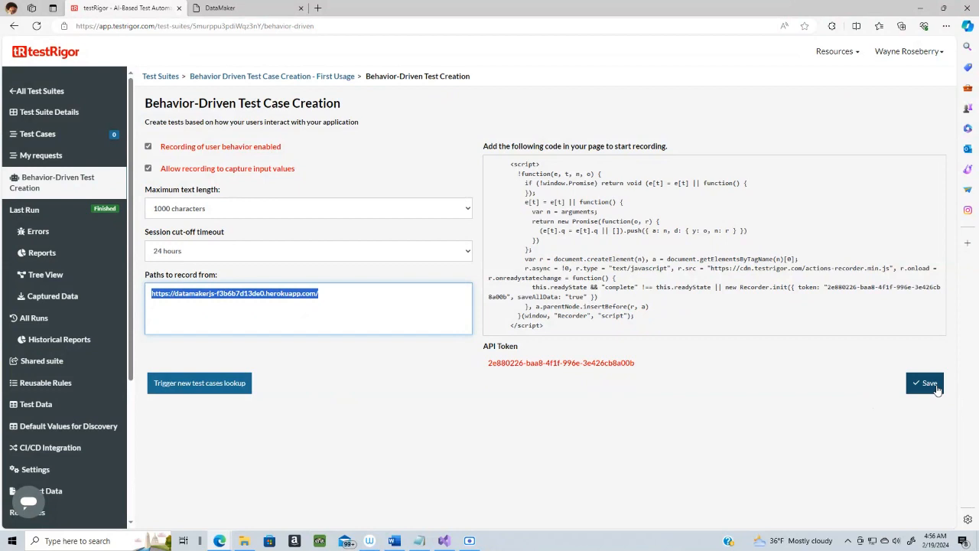
- Copy the complete recording script and save the behavior-driven test creation settings
drag(548, 329, 509, 162)
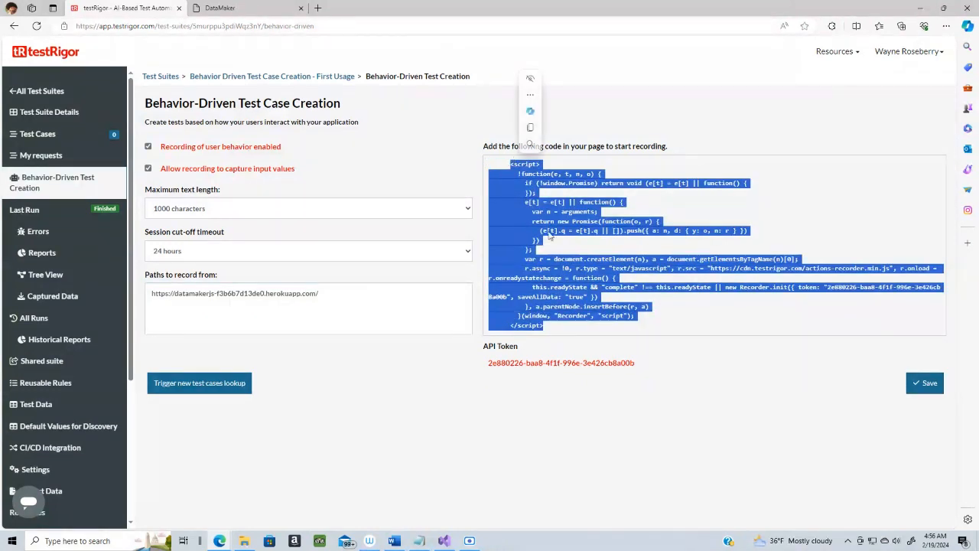
right_click(548, 236)
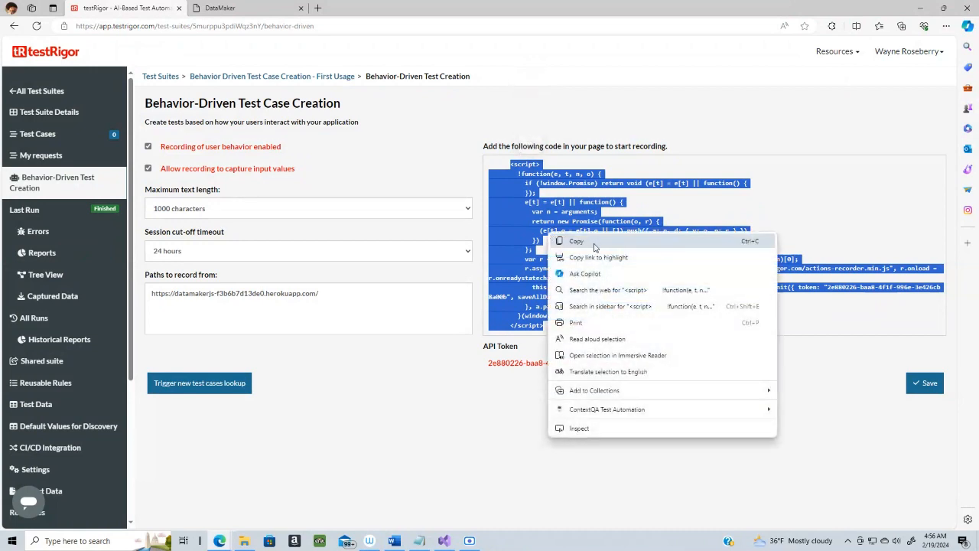
click(614, 248)
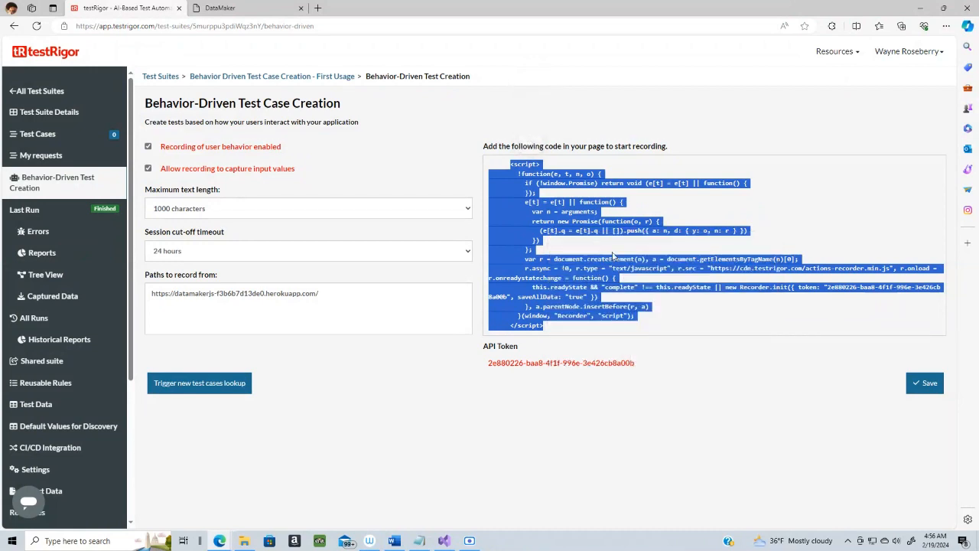
click(924, 385)
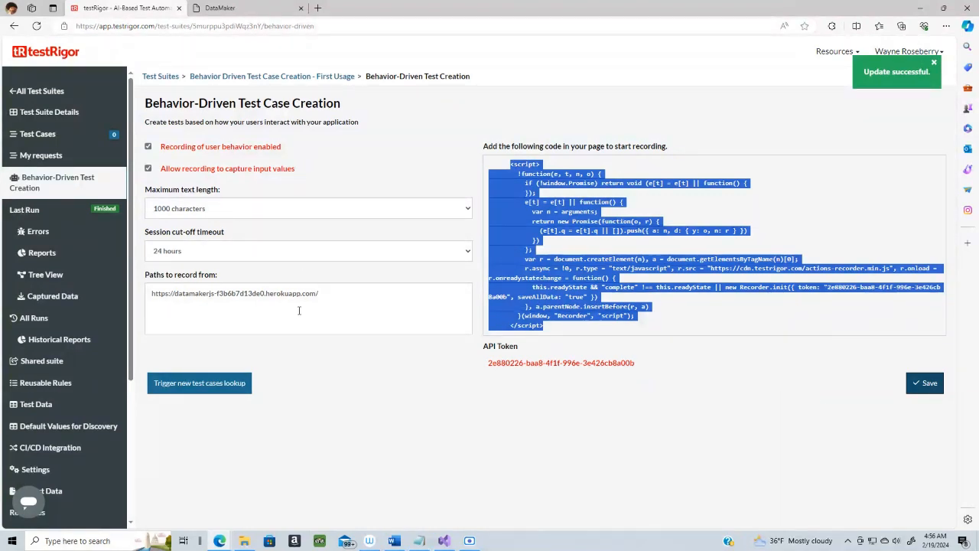
- In Visual Studio, paste the copied recording script with its API token on a new line below the vizjswrapper.js script tag in mainindex.html
click(444, 540)
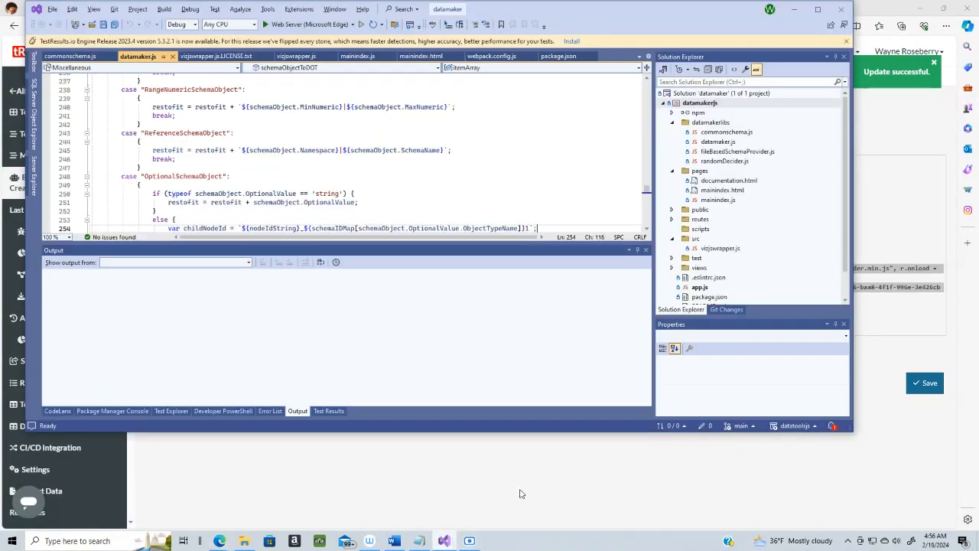
click(817, 10)
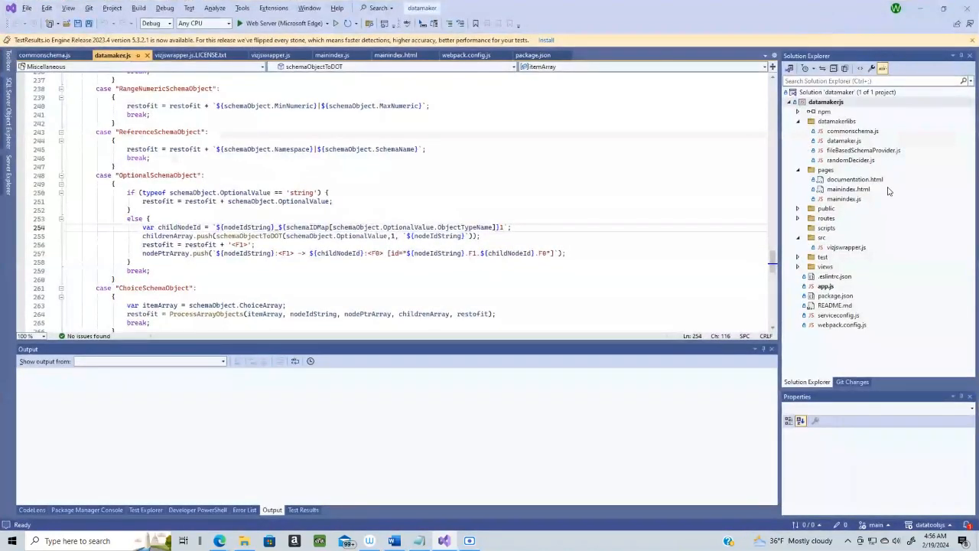
double_click(840, 190)
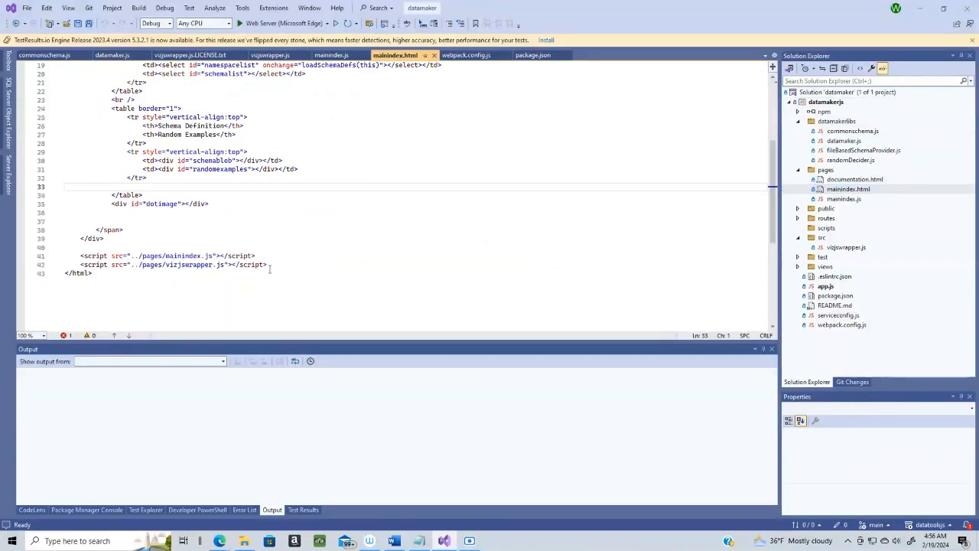
click(386, 267)
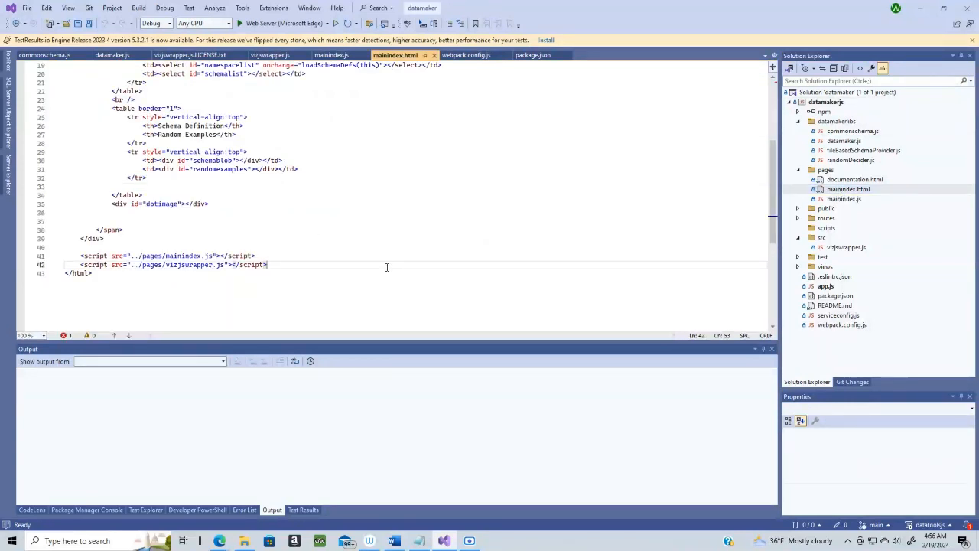
key(Return)
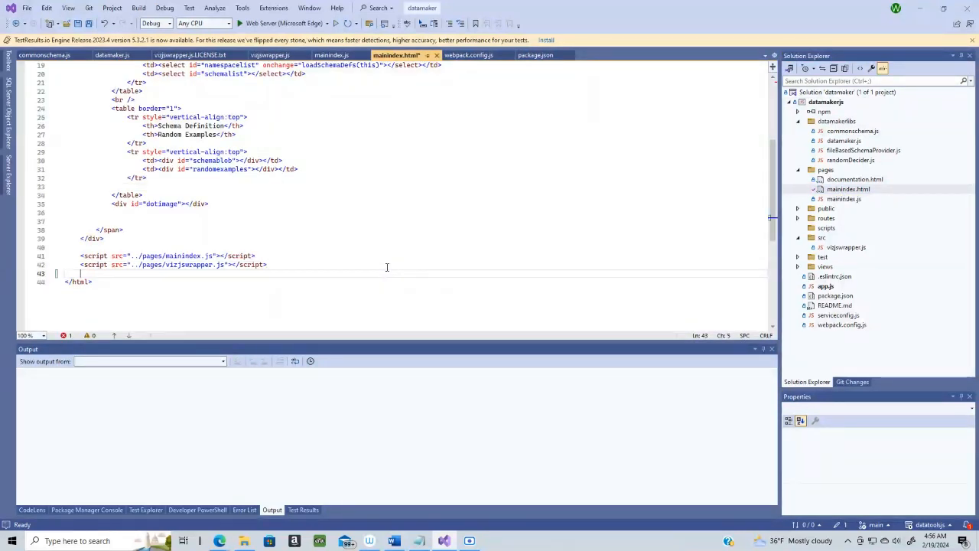
key(ctrl+v)
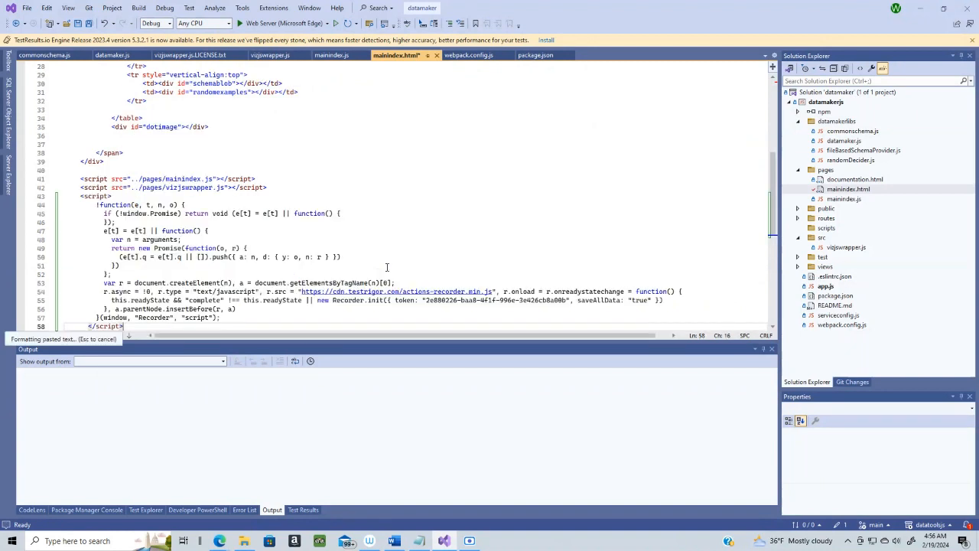
- Examine the pasted recording script block in mainindex.html from its opening to its closing script tag
drag(773, 202, 774, 227)
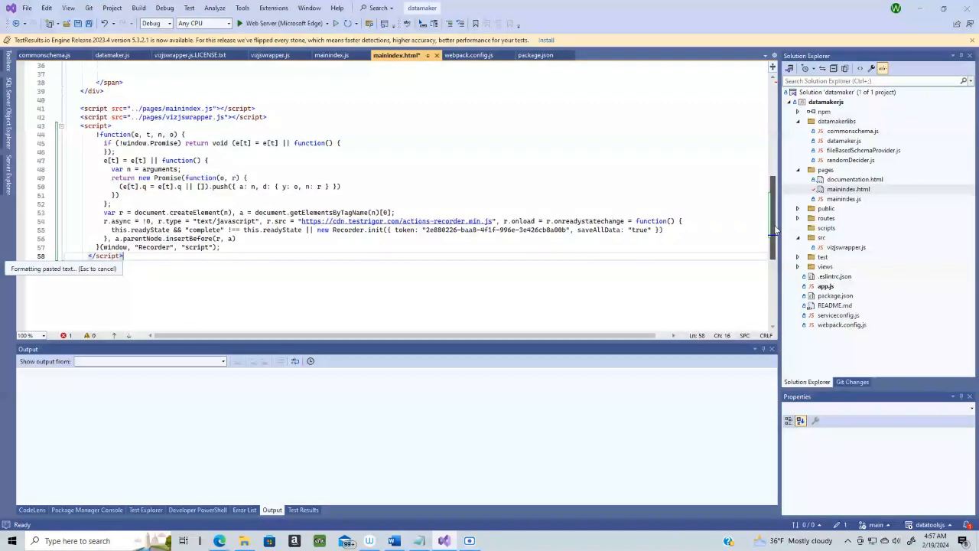
click(376, 125)
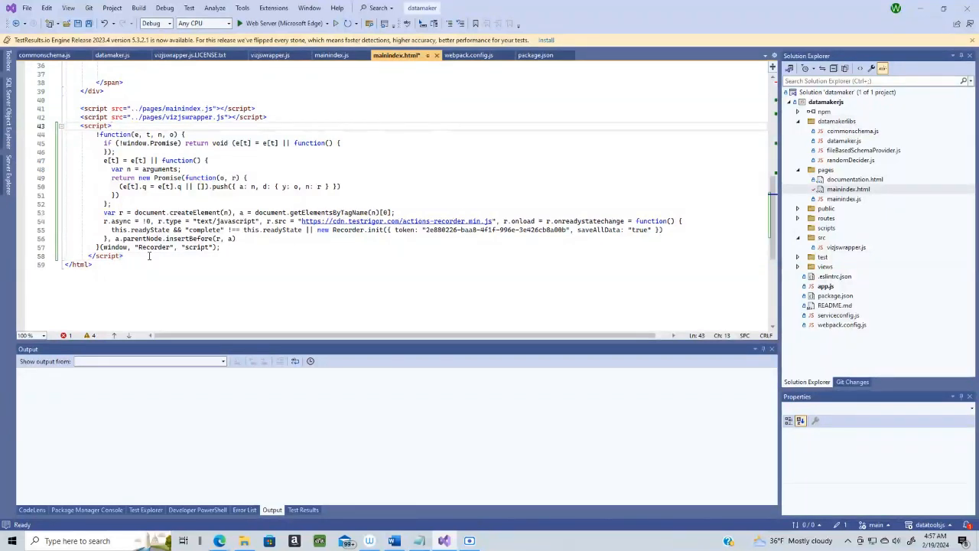
drag(149, 256, 66, 128)
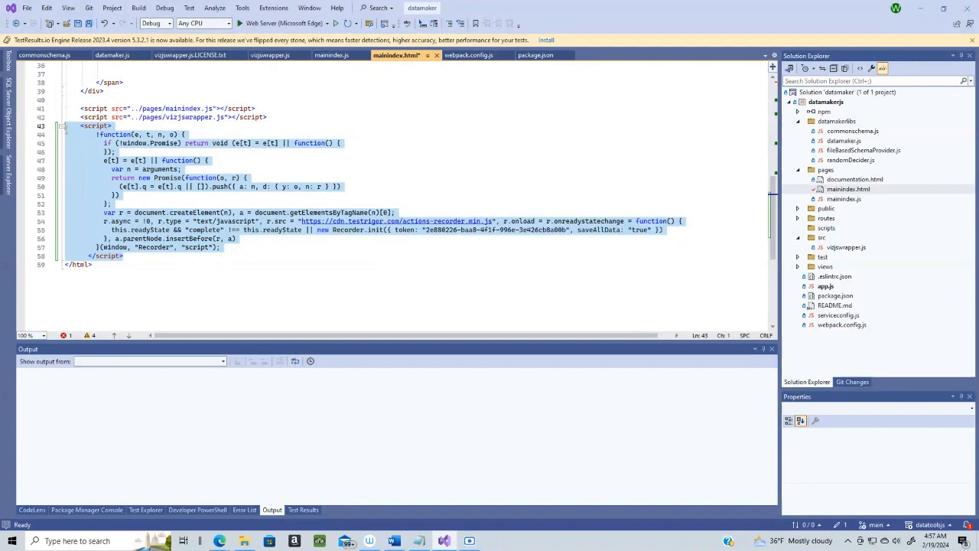
click(348, 175)
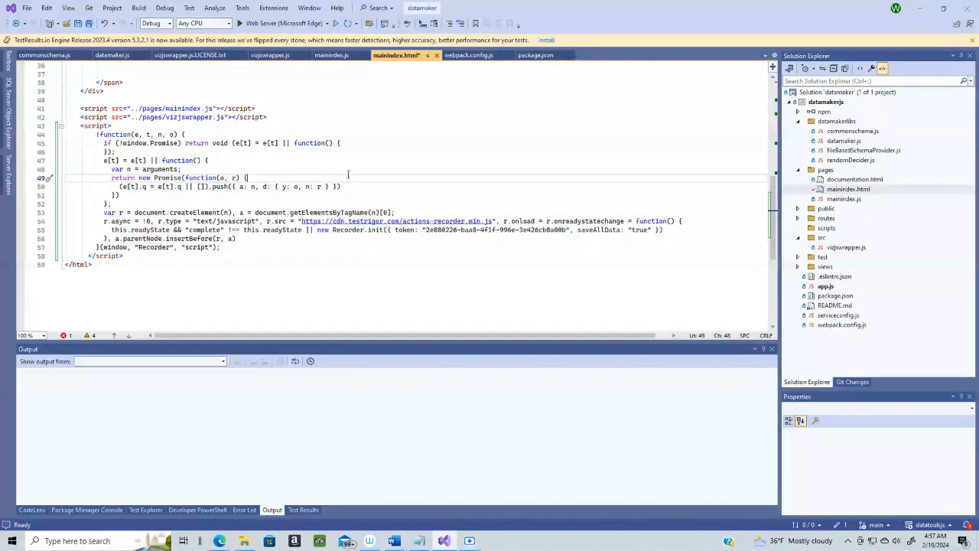
key(Down)
key(Down)
key(Down)
key(Down)
key(Down)
key(Down)
key(Down)
key(Down)
key(Down)
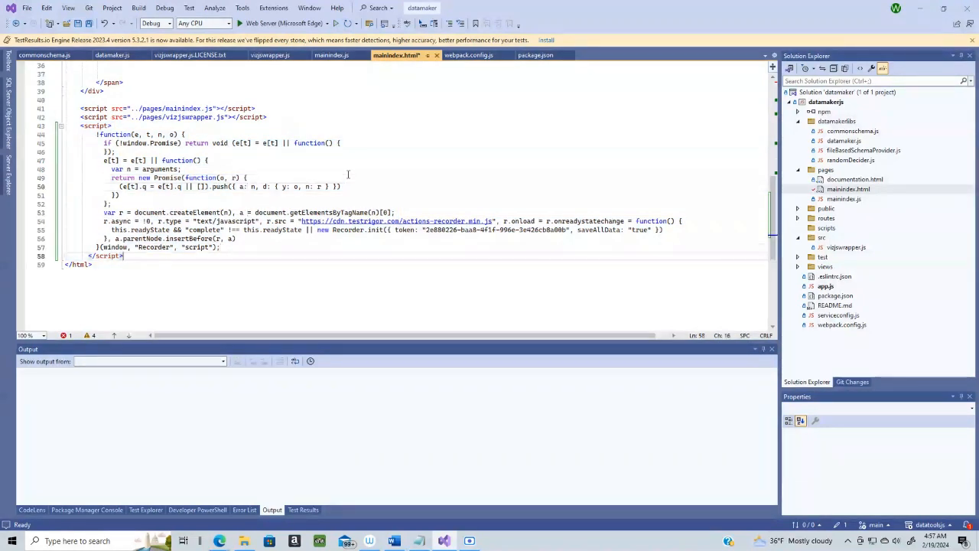
key(Up)
key(Up)
key(Up)
key(Up)
key(Up)
key(Up)
key(Up)
key(Up)
key(Up)
key(Up)
key(Up)
key(Up)
key(Up)
key(Up)
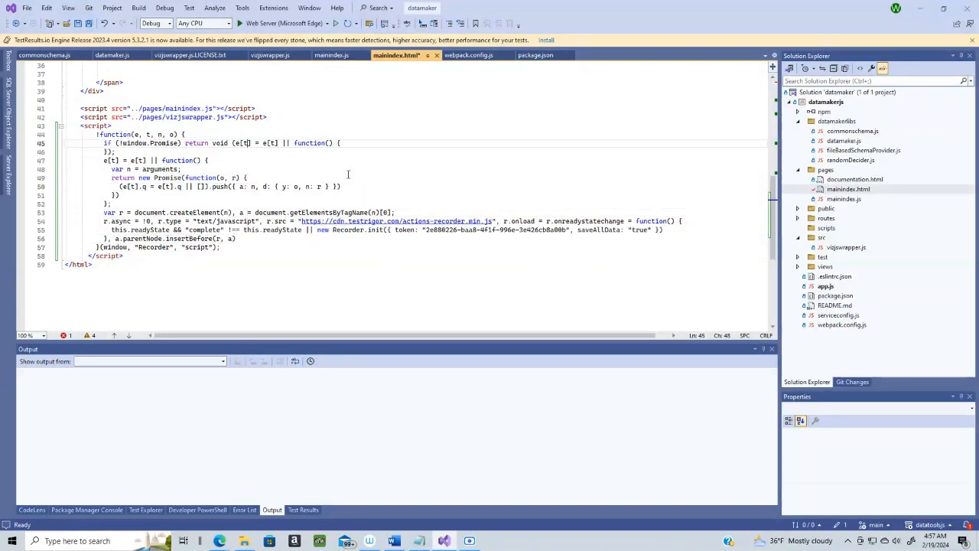
key(Up)
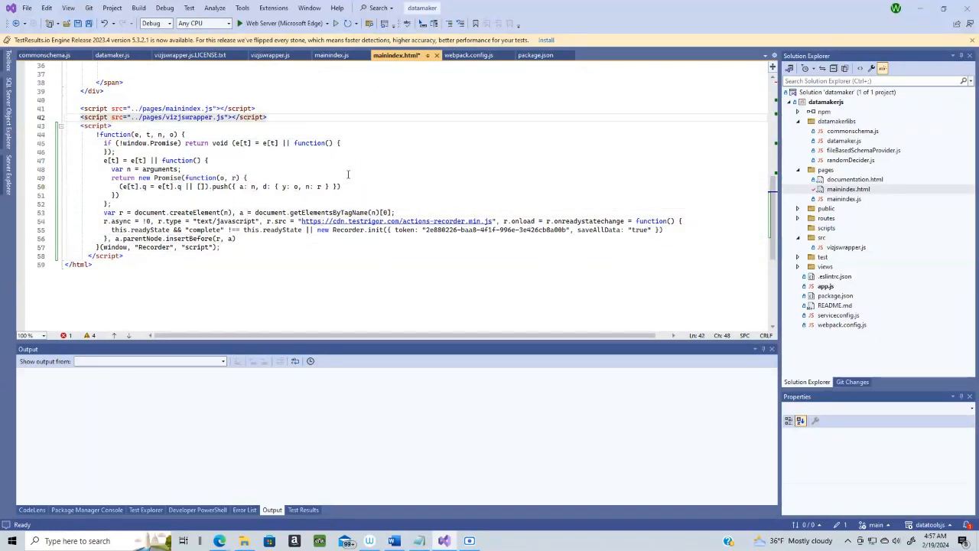
key(Home)
key(Home)
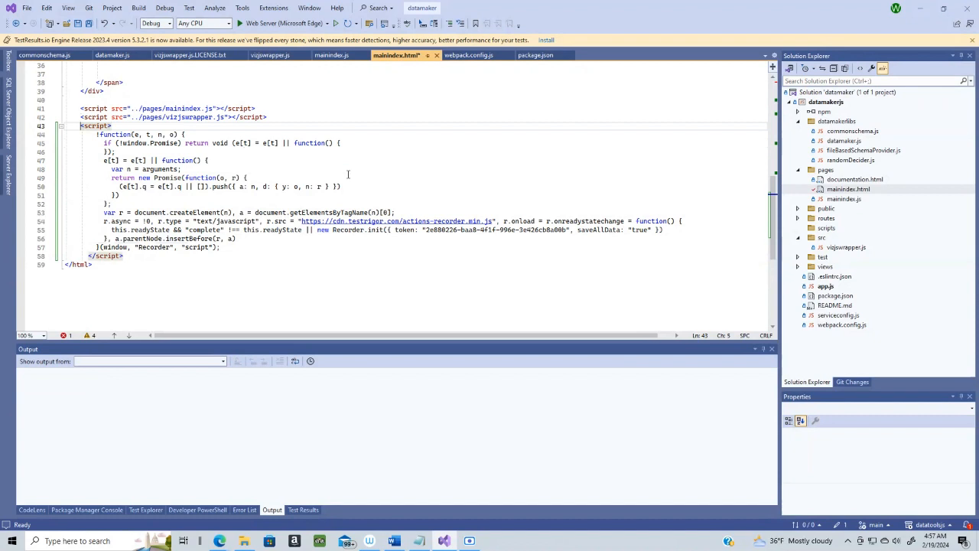
key(shift+Down)
key(shift+Down)
key(shift+Down)
key(shift+Down)
key(shift+Down)
key(shift+Down)
key(shift+Down)
key(shift+Down)
key(shift+Down)
key(shift+Down)
key(shift+Down)
key(shift+Down)
key(shift+Down)
key(shift+Down)
key(shift+Down)
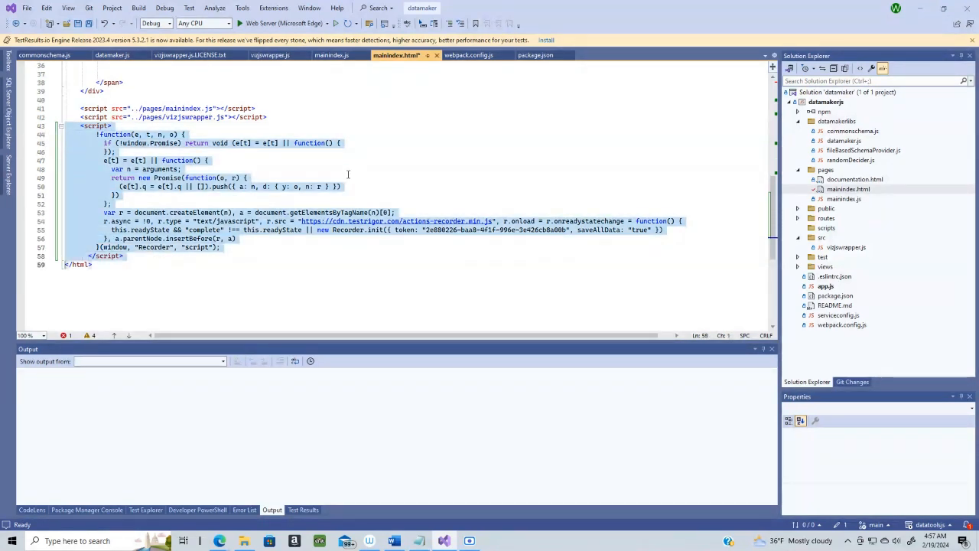
- Save mainindex.html with the pasted recording script in place below the vizjswrapper.js script tag
key(Up)
key(Up)
key(Up)
key(Up)
key(Up)
key(Up)
key(Up)
key(Up)
key(Up)
key(Up)
key(Up)
key(Up)
key(Up)
key(Up)
key(Up)
key(Up)
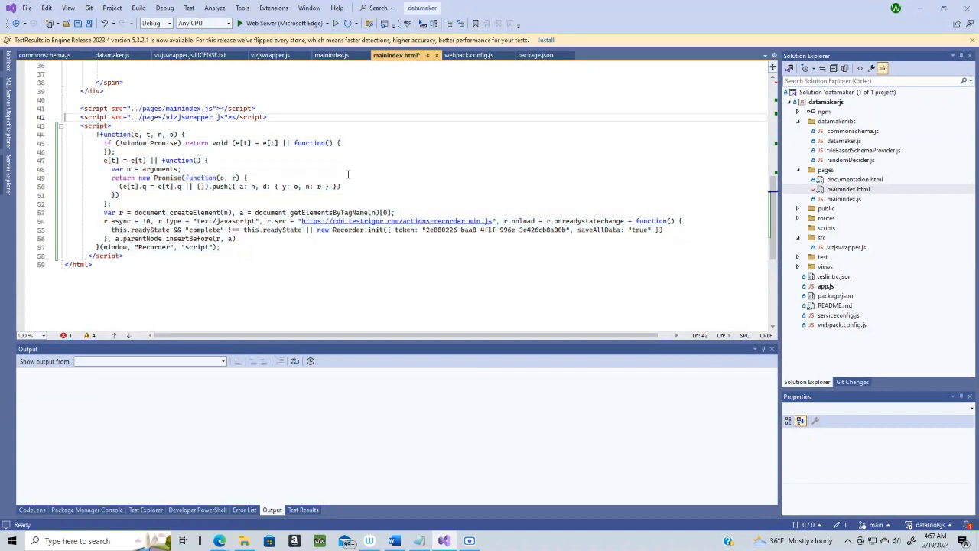
key(ctrl+s)
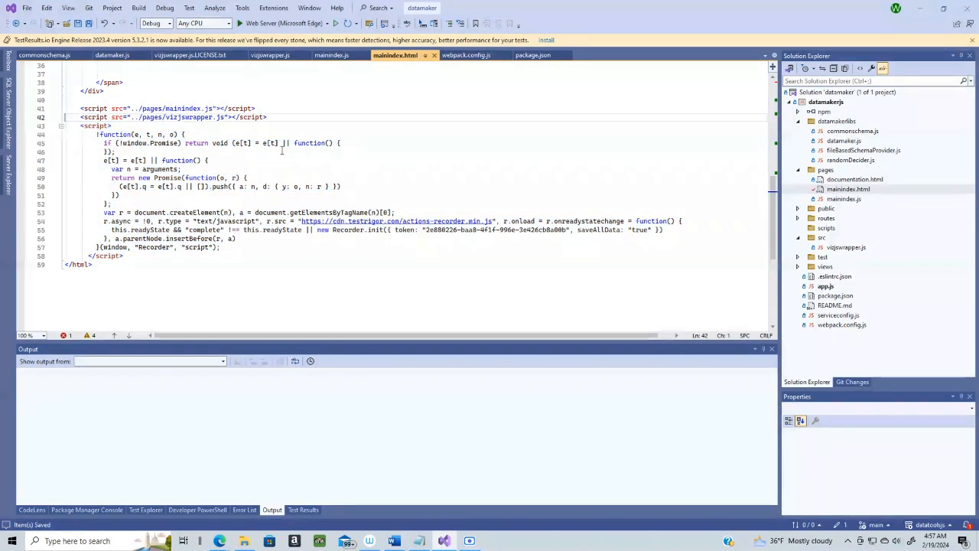
- Review the saved recording script block, look at the vizjswrapper.js source file and return to mainindex.html
click(366, 169)
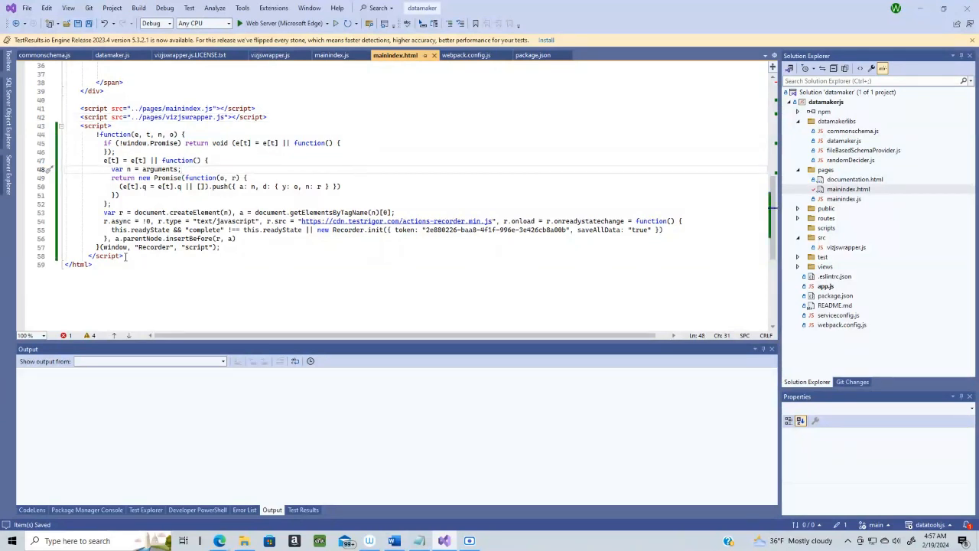
drag(127, 256, 65, 126)
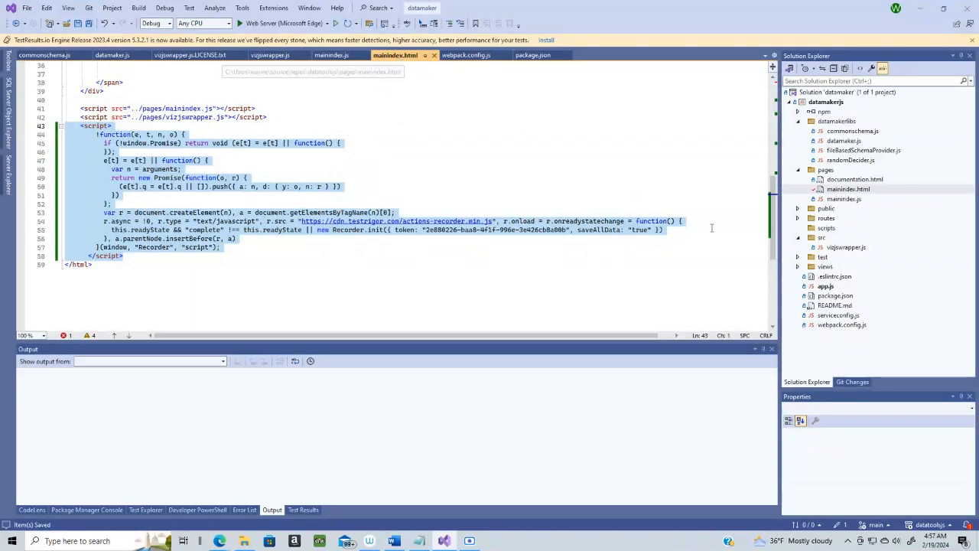
double_click(847, 247)
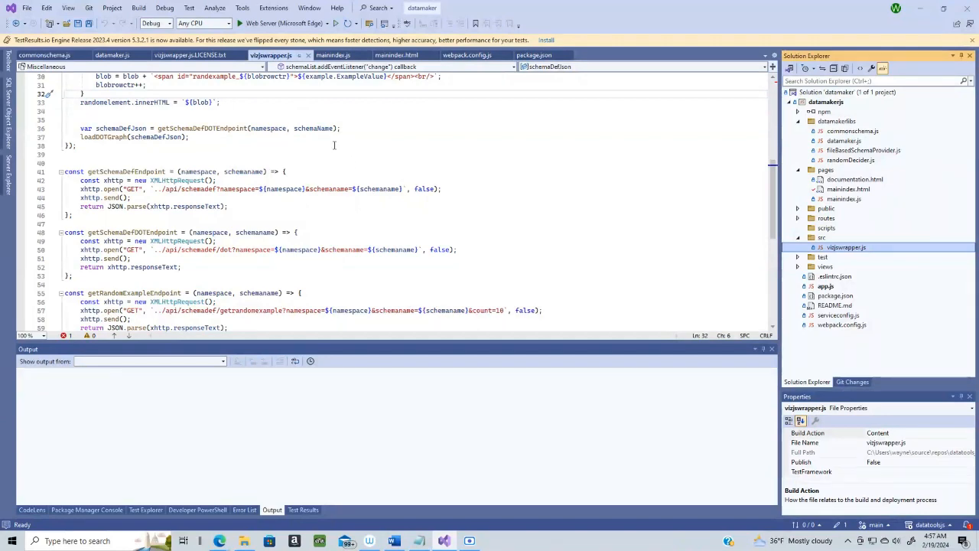
click(391, 59)
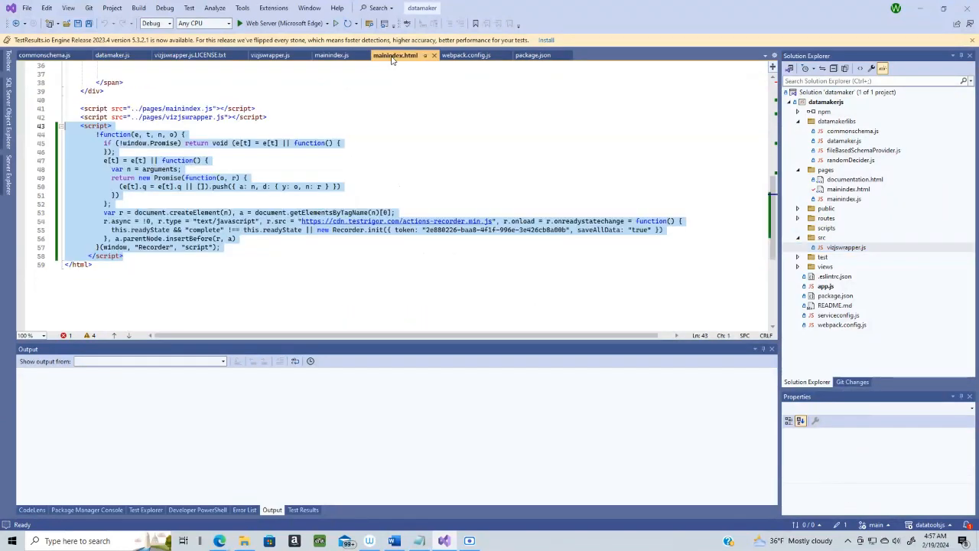
- Examine the script lines that load actions-recorder.min.js from the testRigor CDN and initialize the Recorder
click(297, 132)
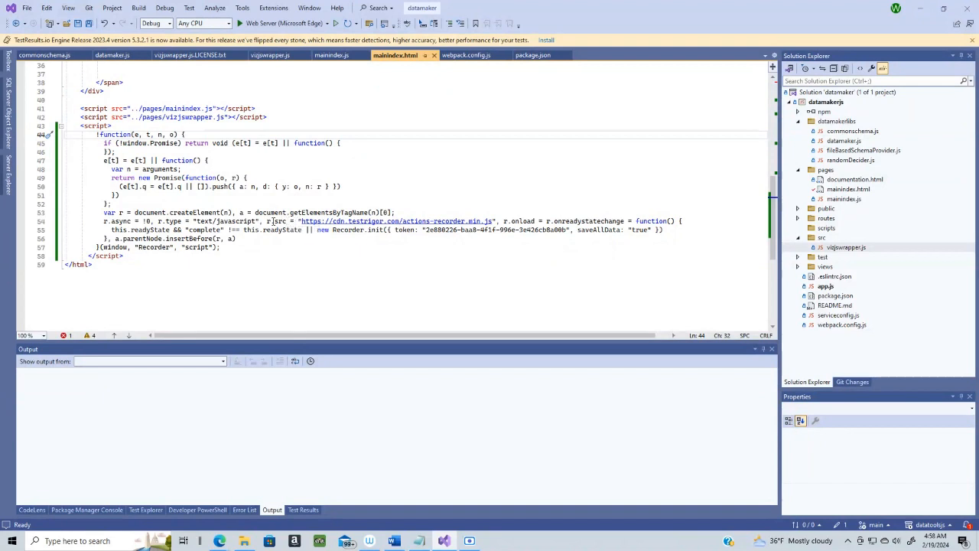
drag(266, 221, 503, 219)
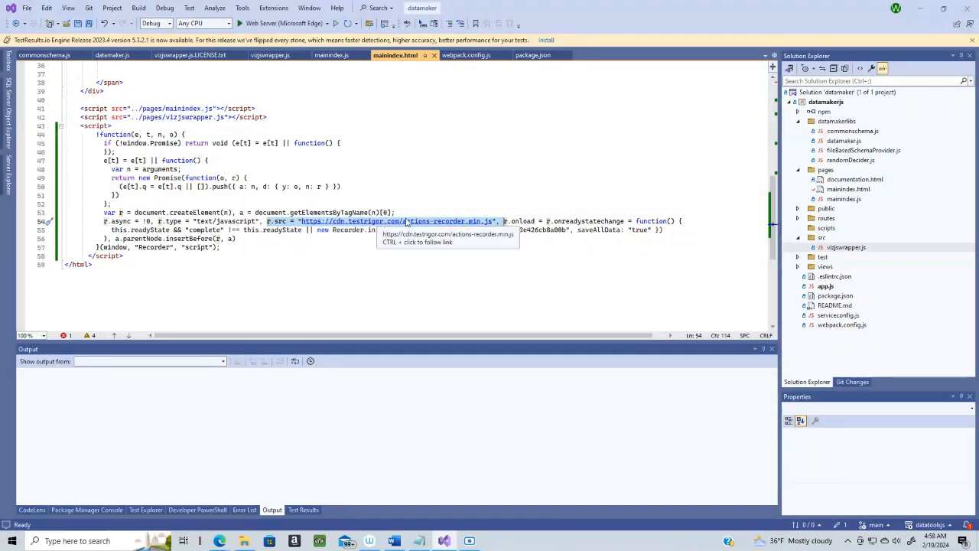
click(582, 221)
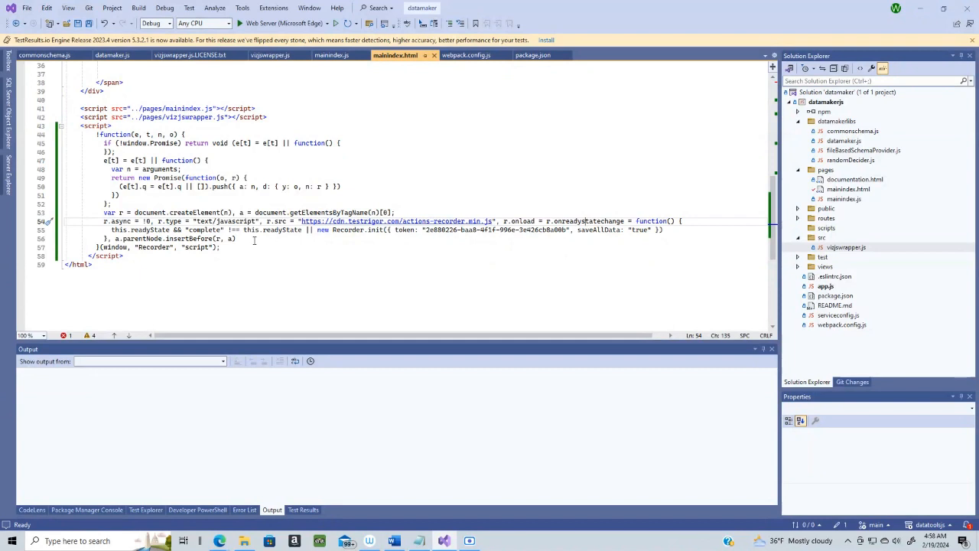
drag(254, 242, 41, 221)
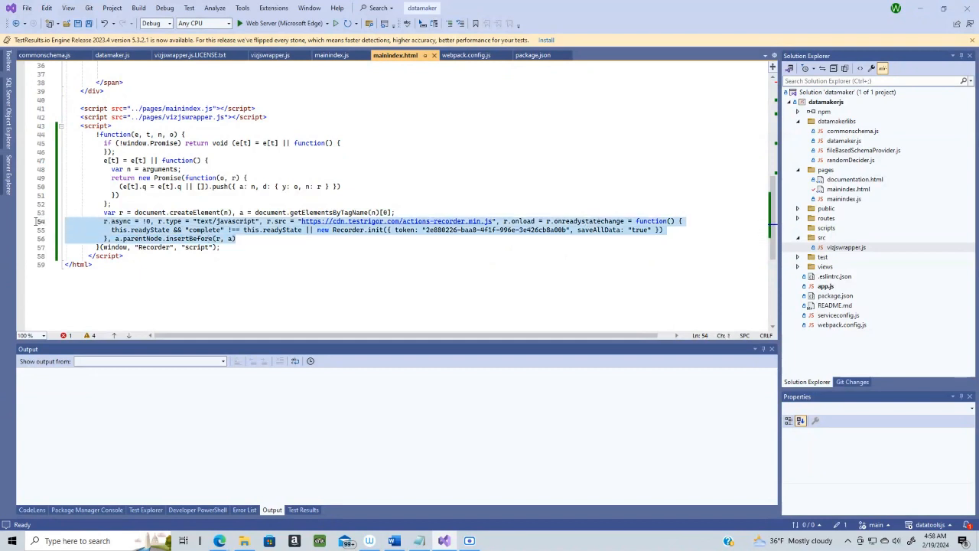
click(223, 248)
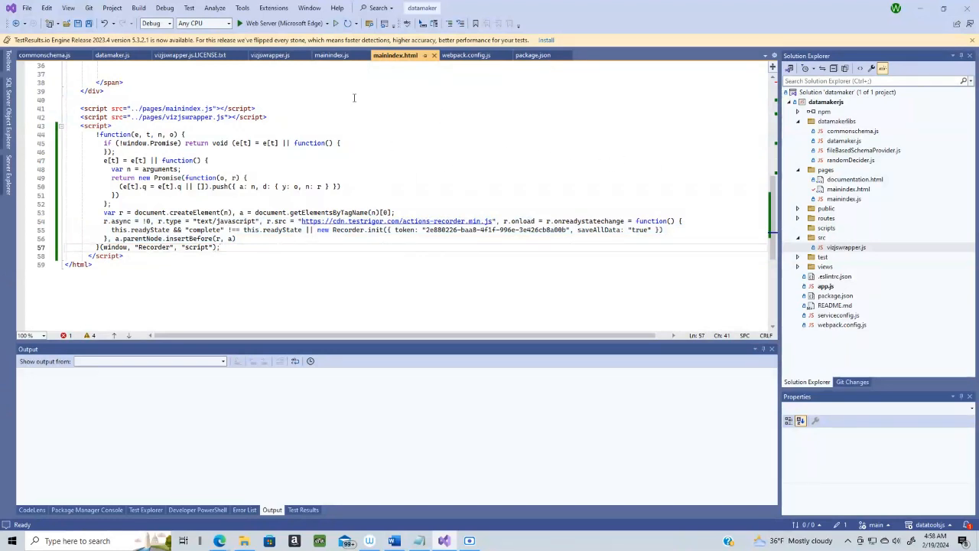
- Run the web server in Microsoft Edge and display the url schema from the networktypes namespace on the DataMaker page
click(262, 25)
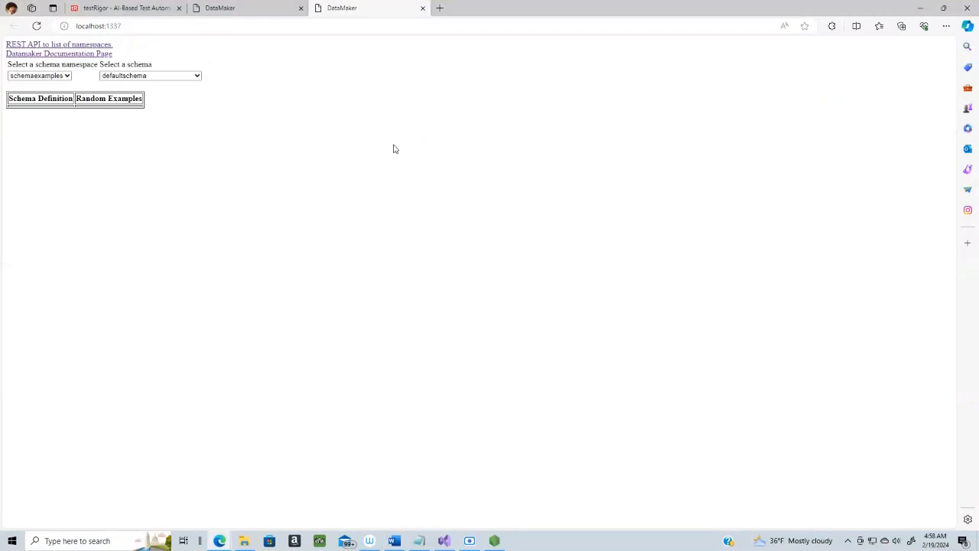
click(65, 75)
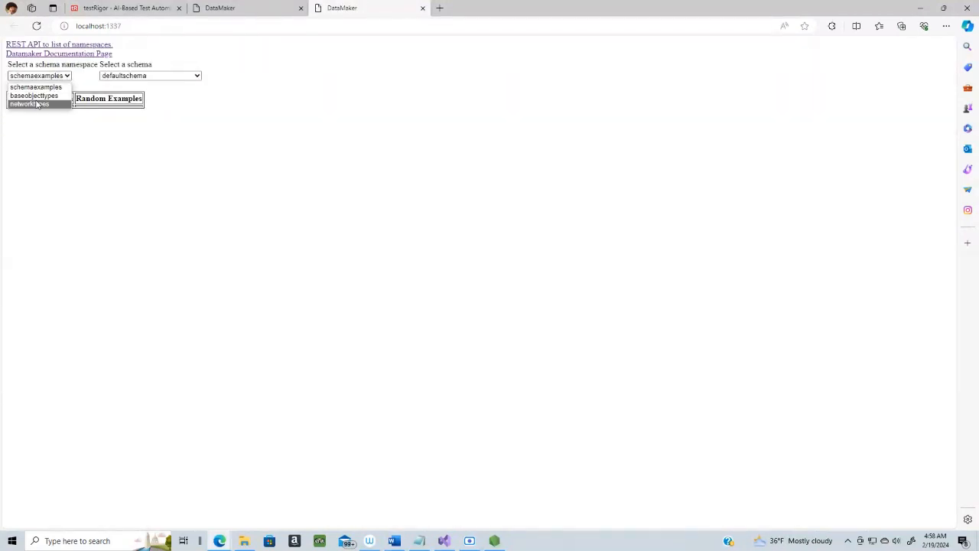
click(38, 100)
click(175, 77)
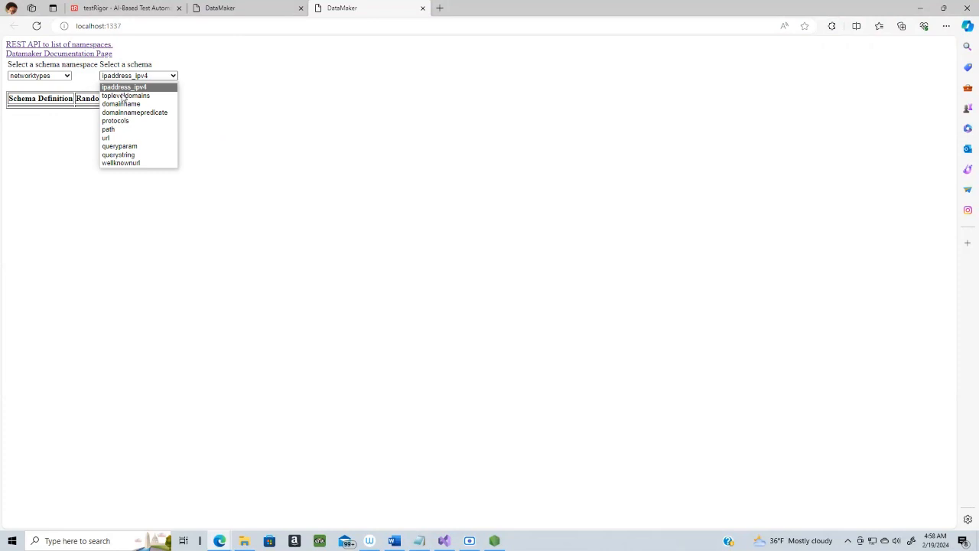
click(109, 138)
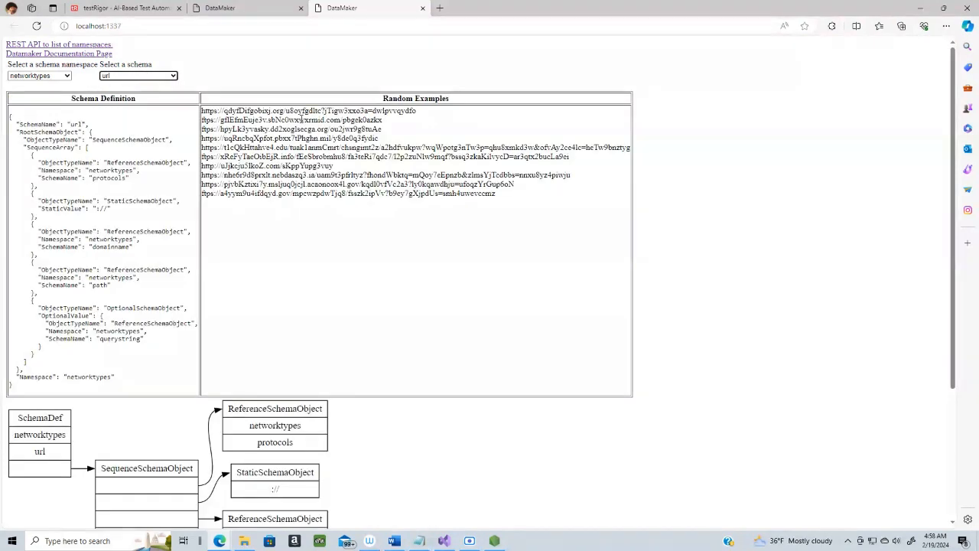
scroll(791, 198, down, 3)
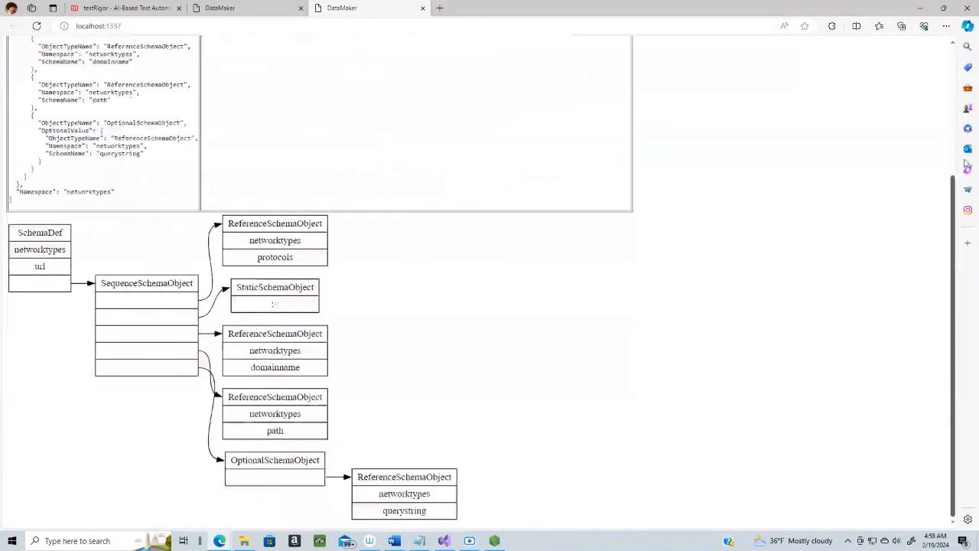
scroll(658, 70, up, 3)
- View the DataMaker page's source, check it for the recording script, and close the source view
right_click(691, 105)
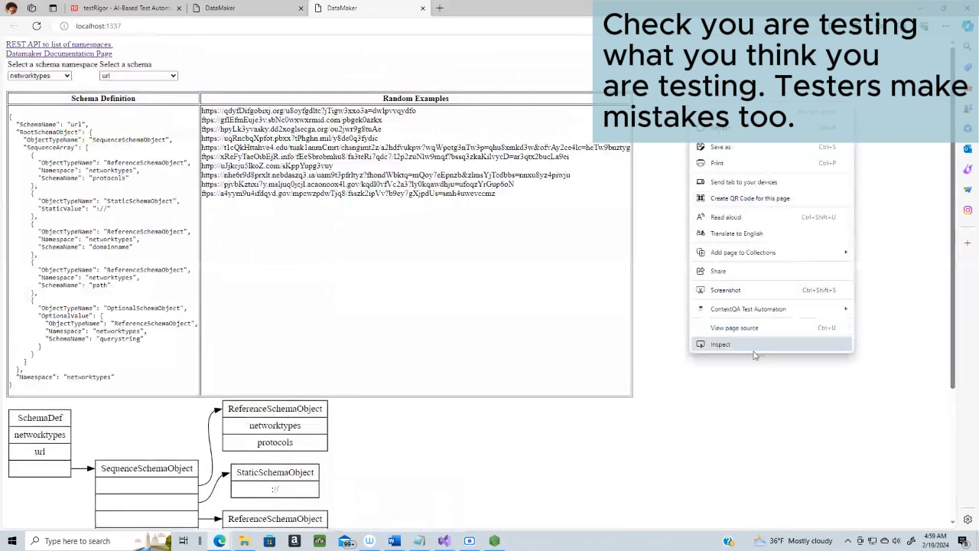
click(734, 327)
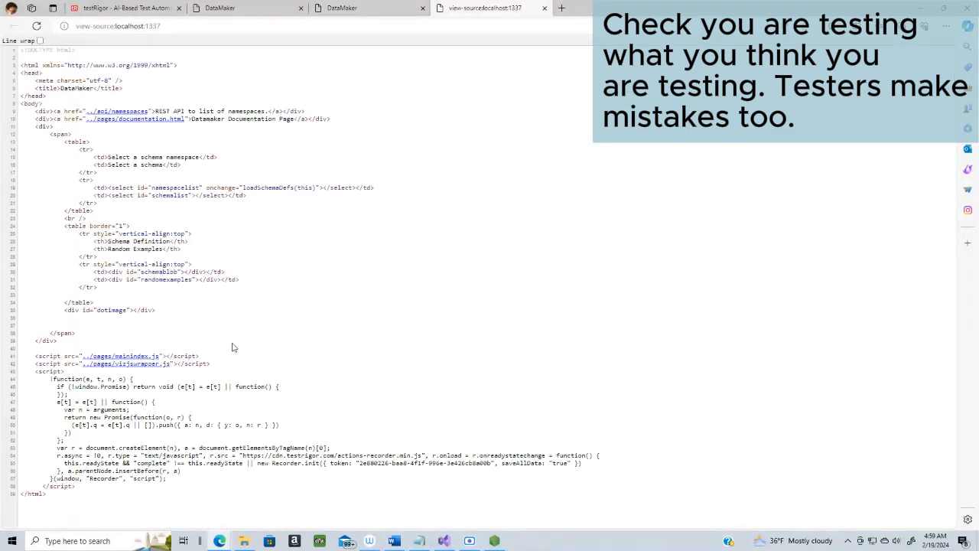
drag(76, 486, 12, 373)
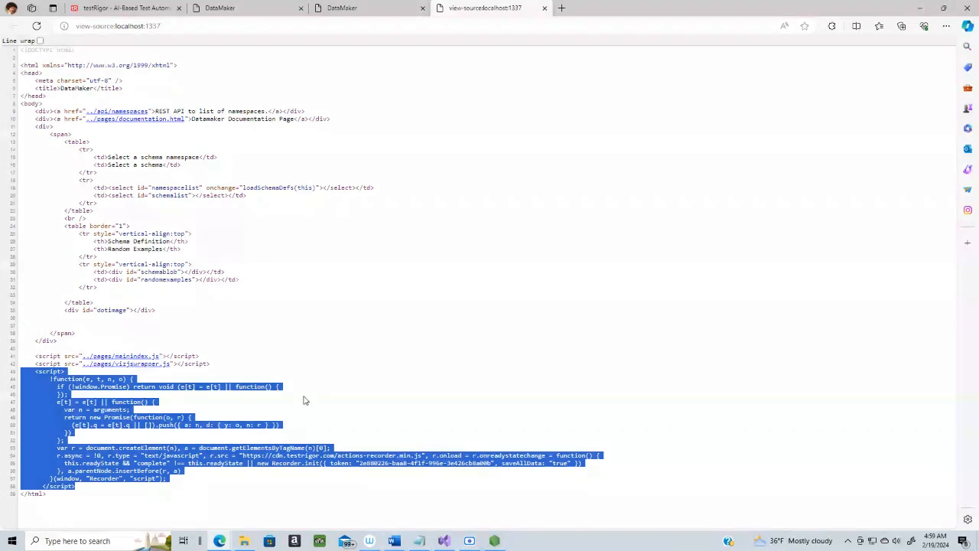
click(449, 444)
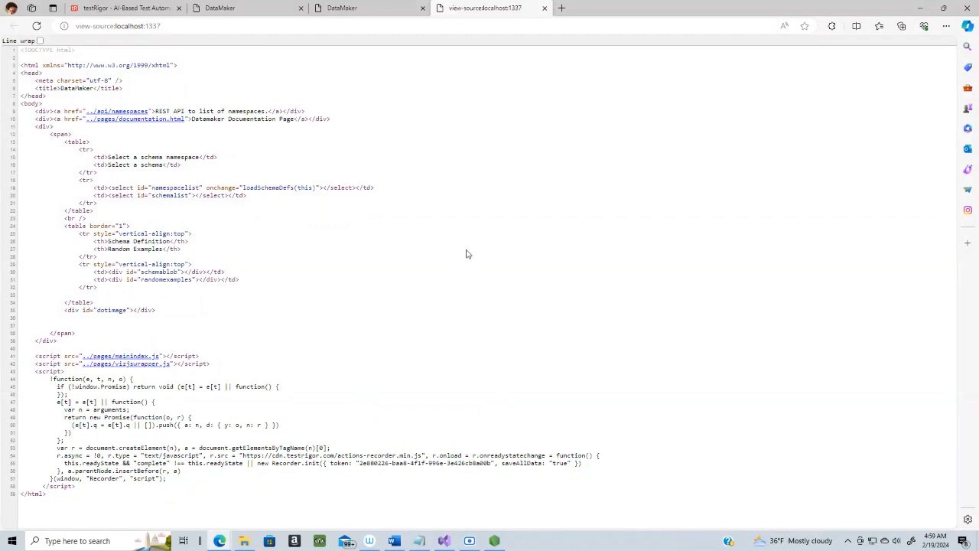
click(545, 8)
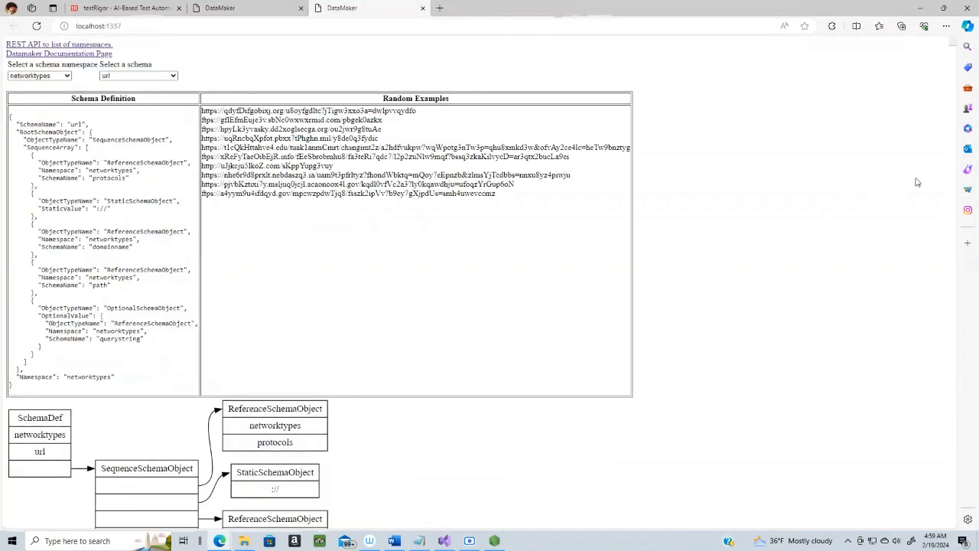
- Open the browser's developer tools for the DataMaker page and select the topleveldomains schema
scroll(968, 184, down, 1)
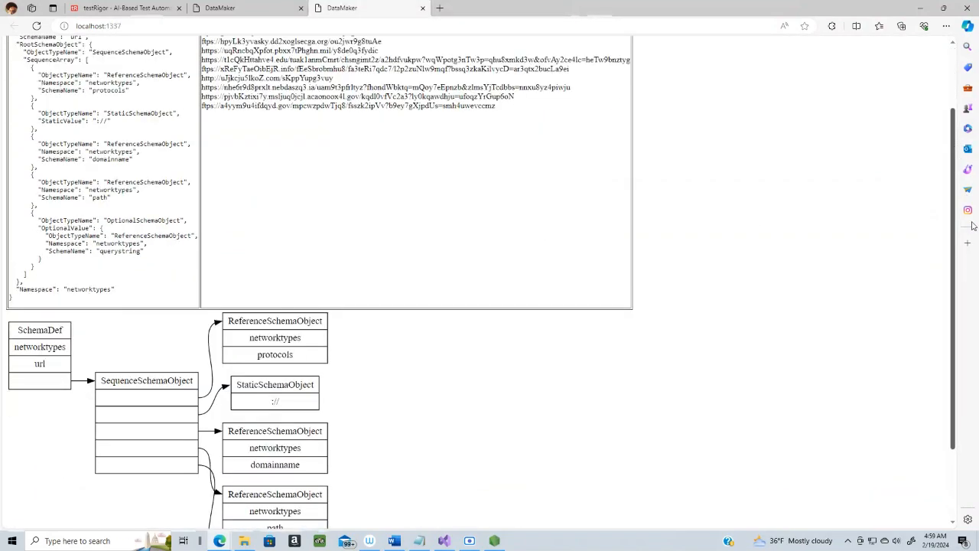
drag(972, 226, 963, 134)
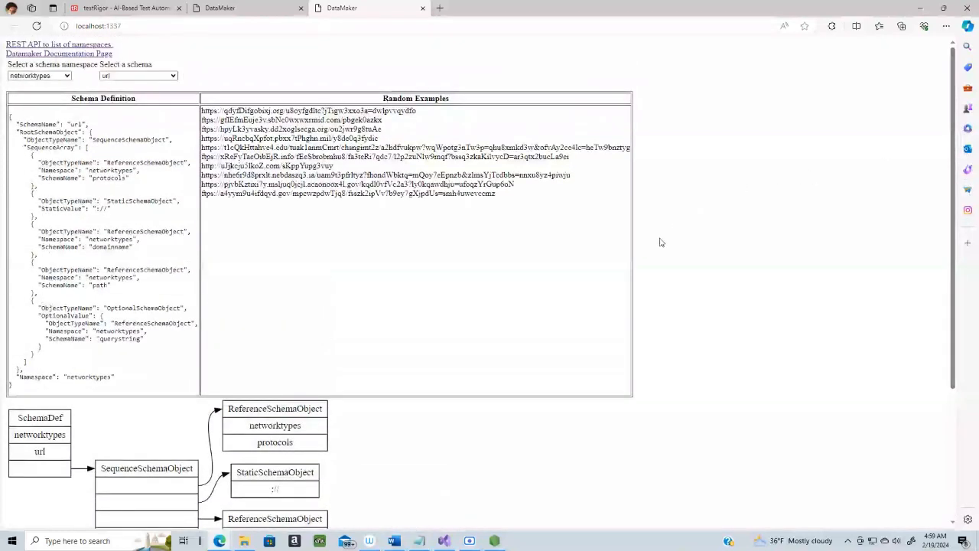
key(F12)
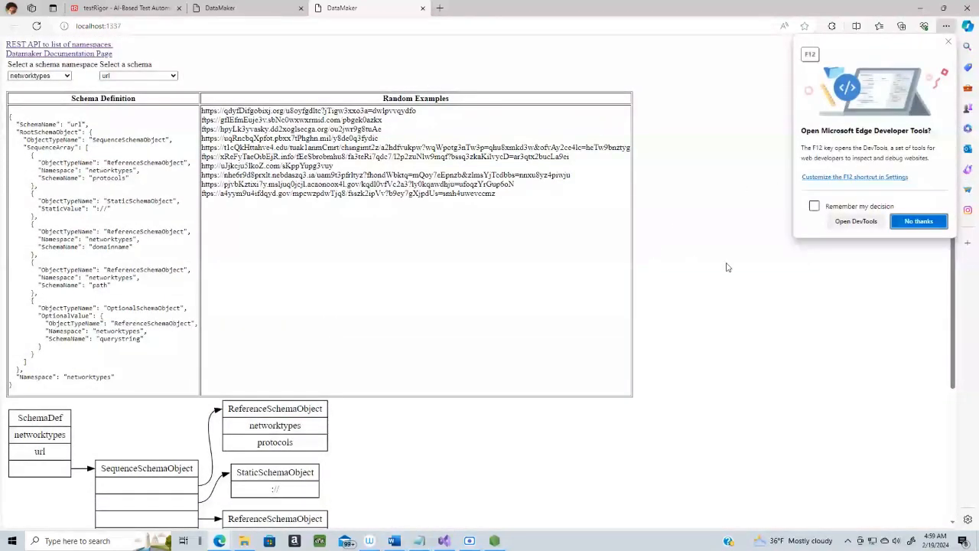
click(845, 223)
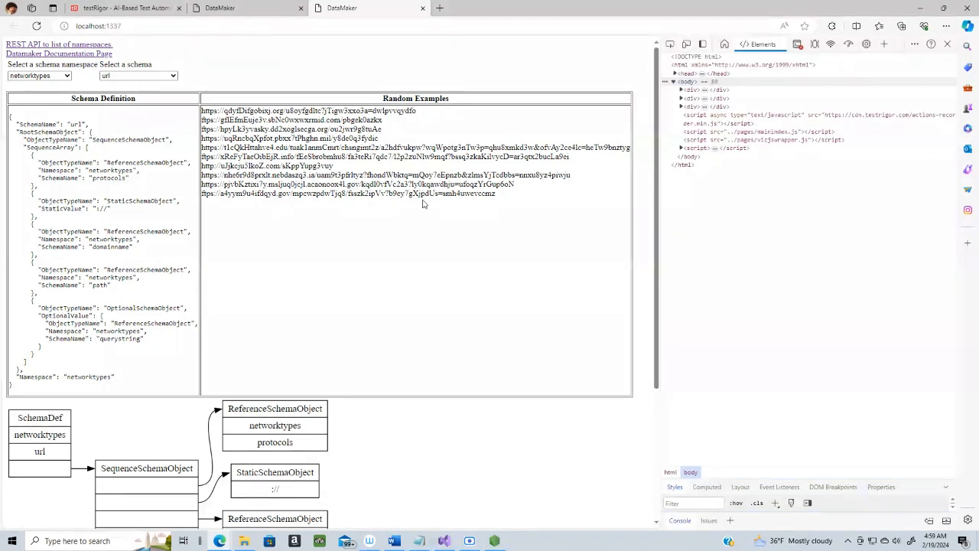
click(175, 77)
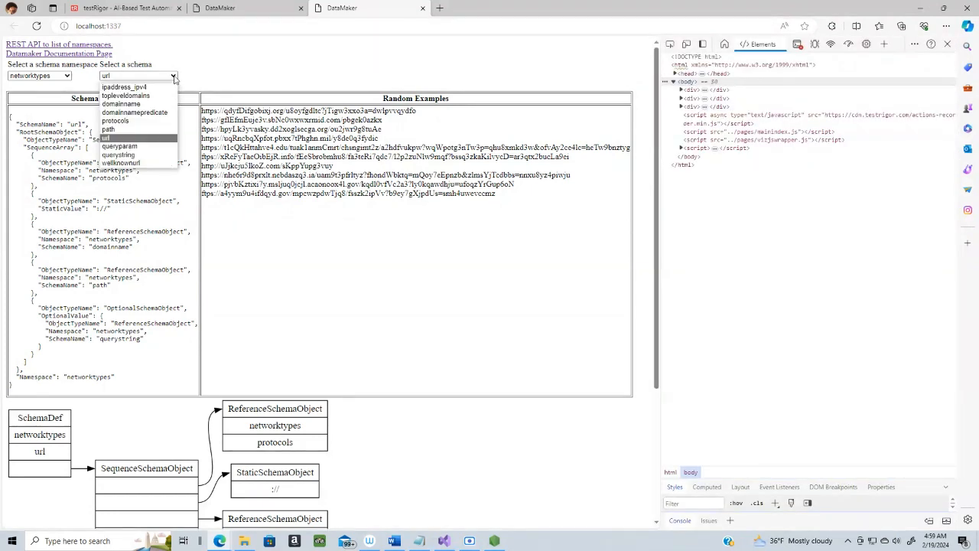
click(135, 96)
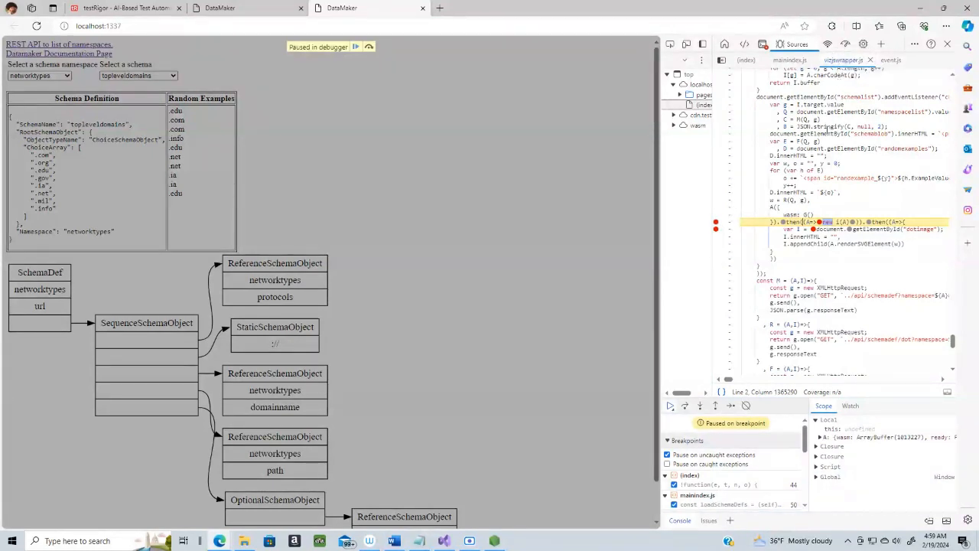
- Resume the paused script until the page finishes rendering and remove both breakpoints from vizjswrapper.js
mouse_move(826, 128)
drag(658, 133, 518, 136)
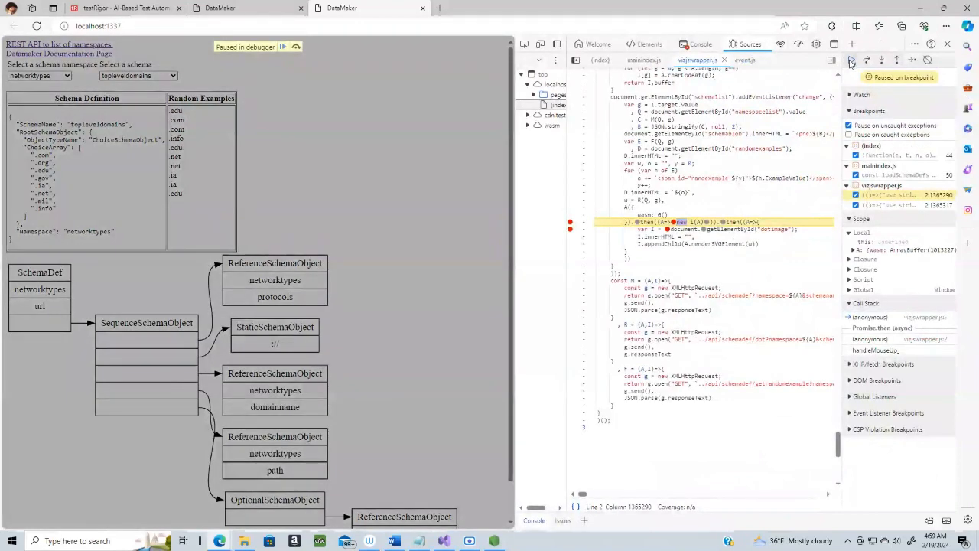
click(851, 61)
click(851, 62)
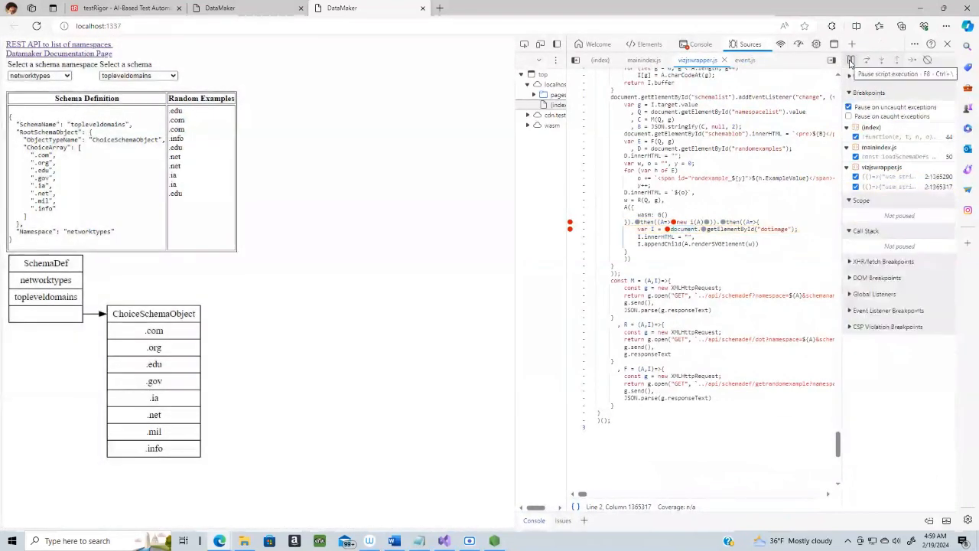
click(570, 230)
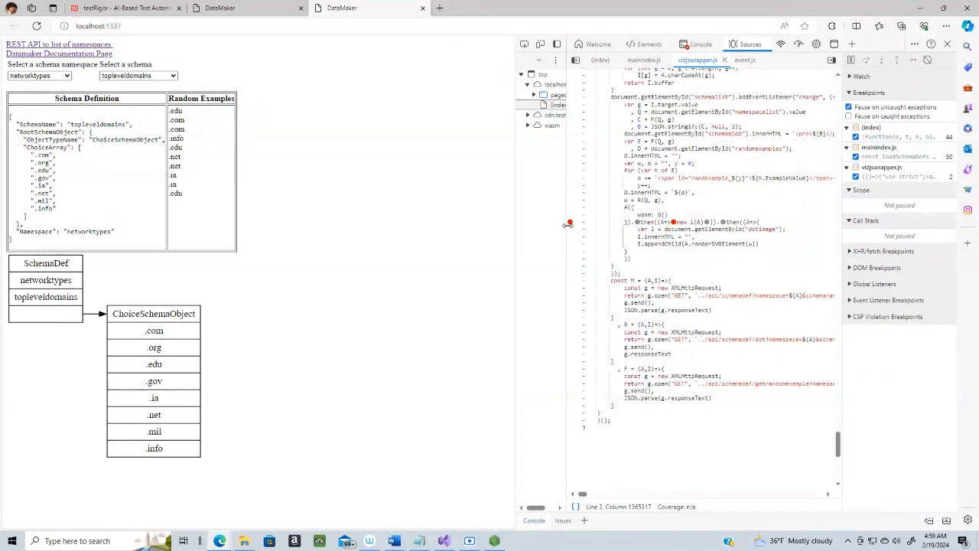
click(570, 223)
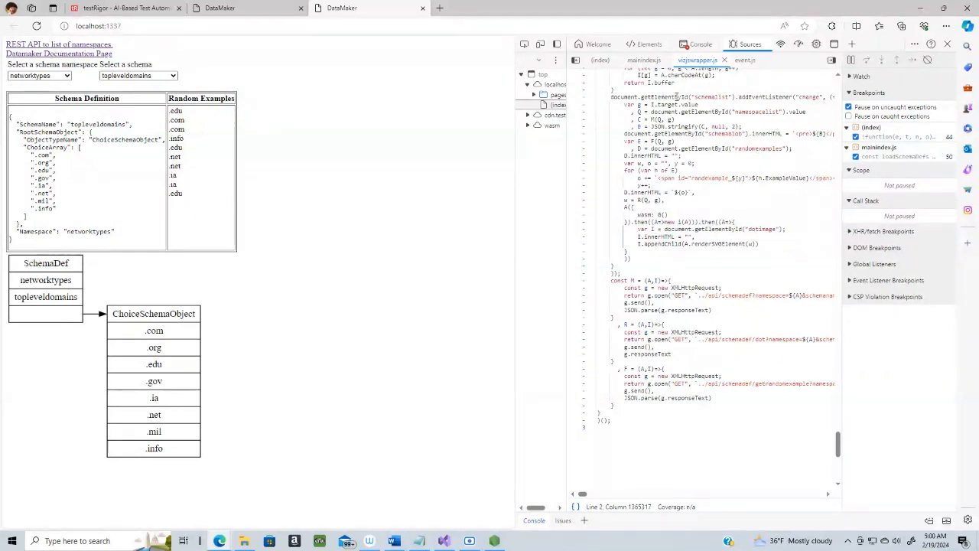
- Inspect the recorder errors in the console, including the POST request's call stack, and check the path to record from in testRigor
click(697, 45)
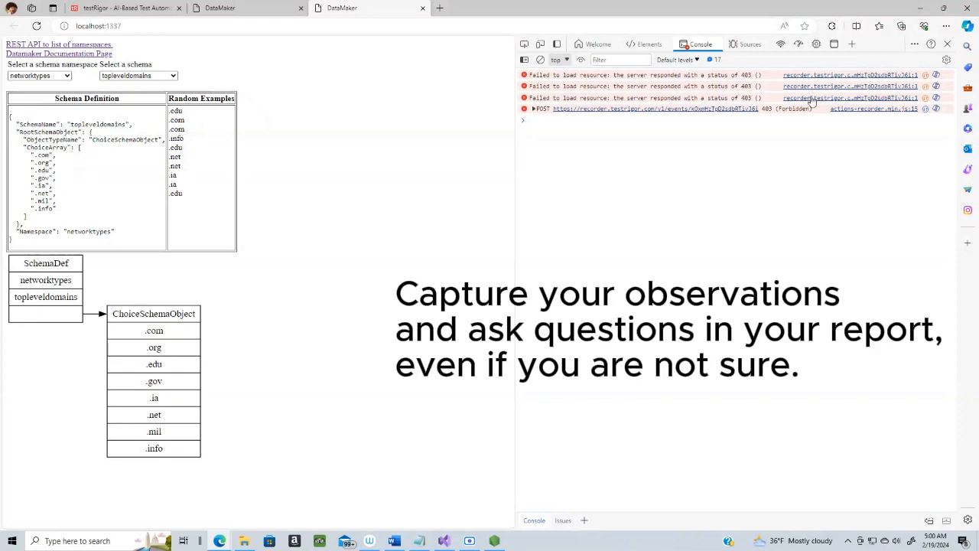
click(139, 13)
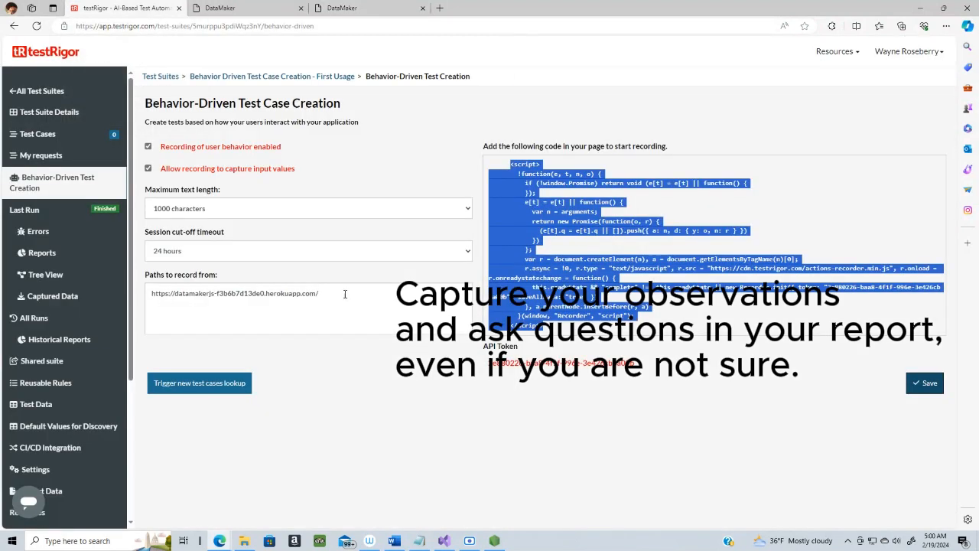
drag(345, 294, 152, 294)
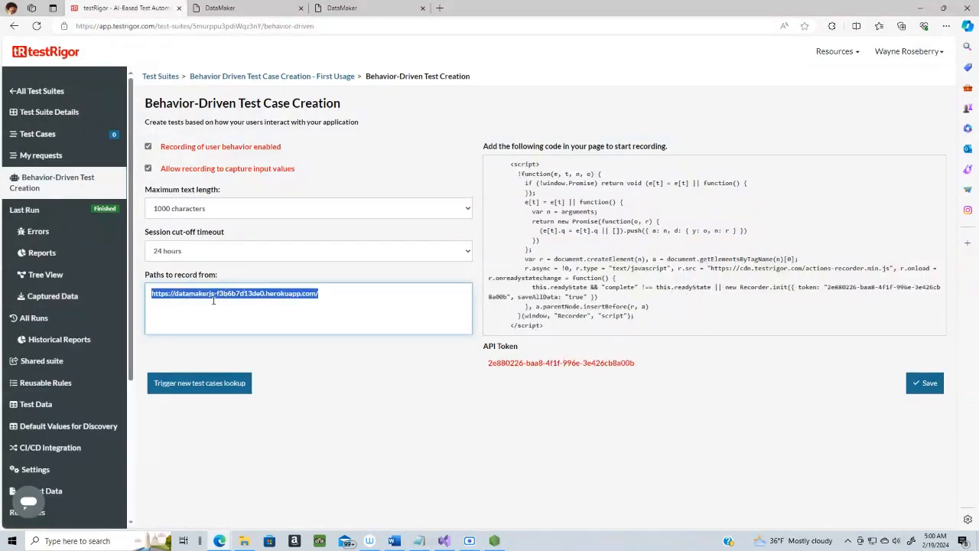
key(alt+Tab)
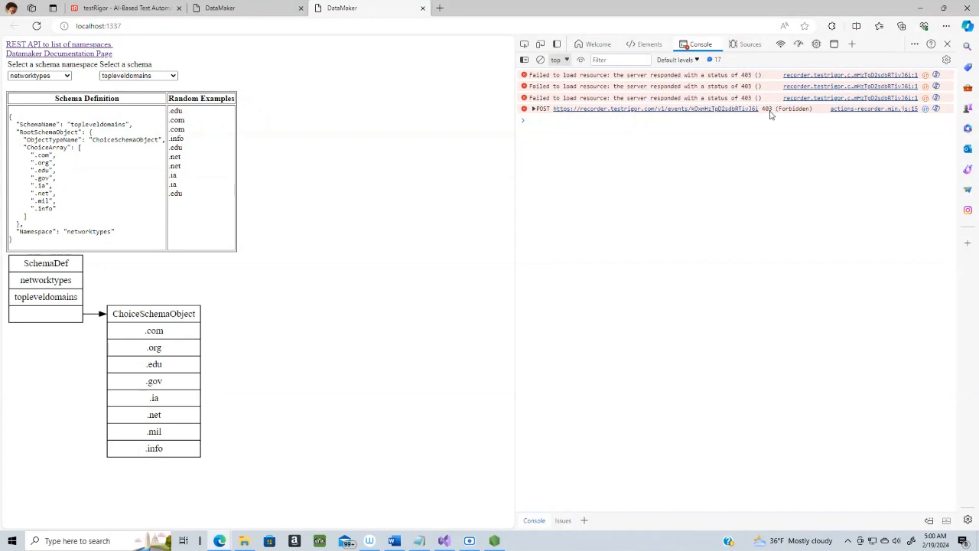
click(534, 110)
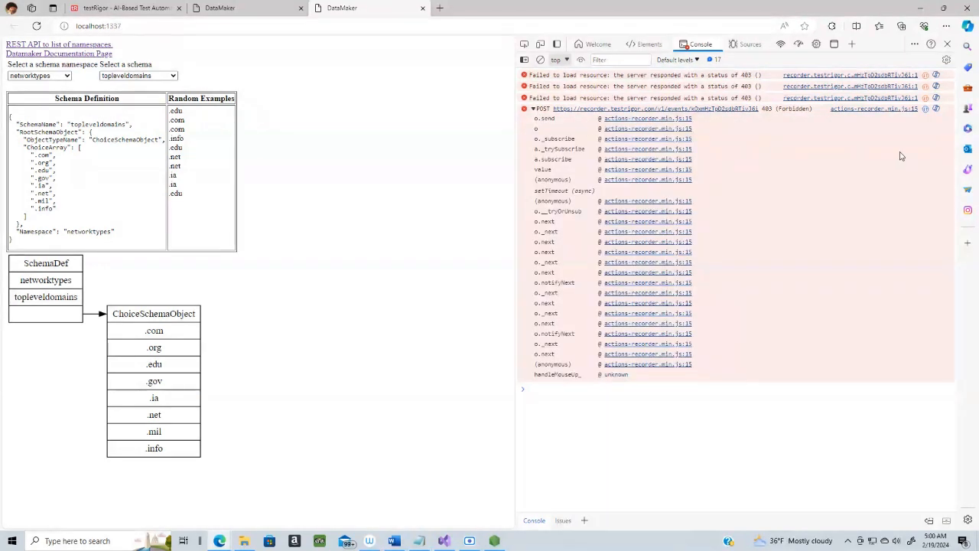
click(534, 109)
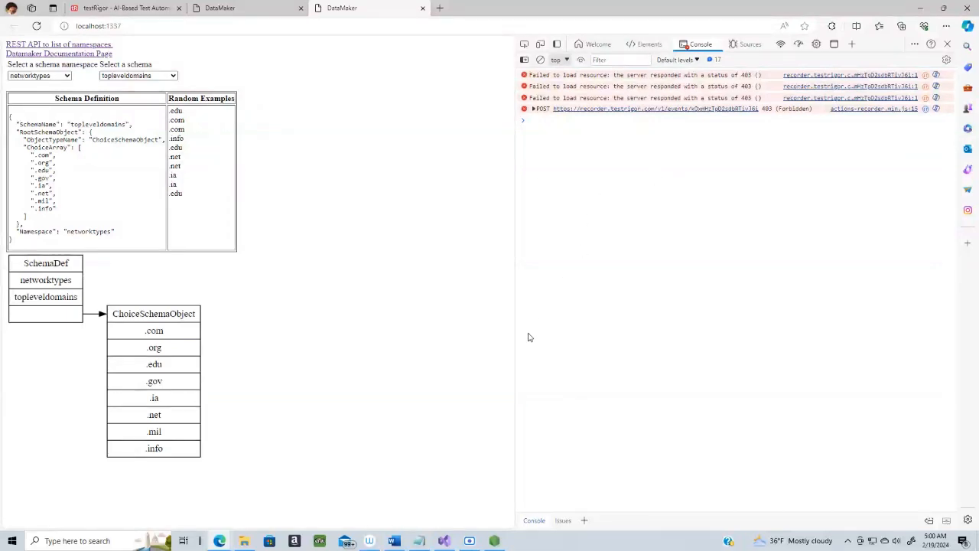
- Switch to the Word report and start a new note reading "Note – when testing the instrumentation local," below the API token issue
click(394, 541)
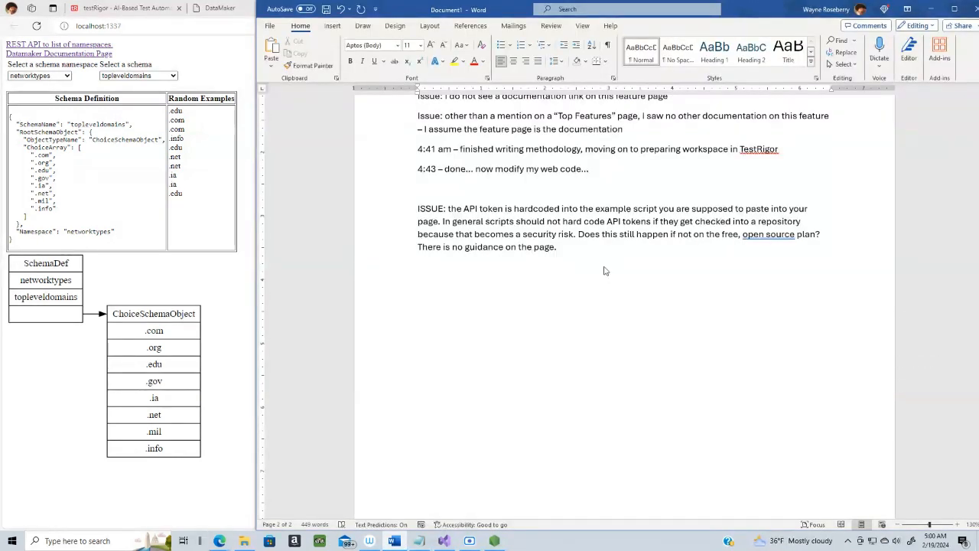
text(Note - when testing the instrumetnat)
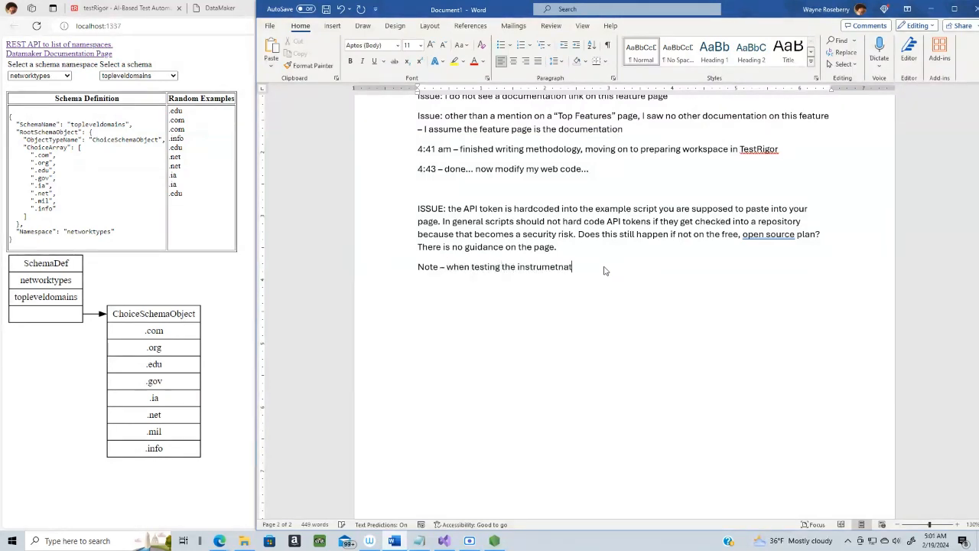
key(BackSpace)
key(BackSpace)
key(BackSpace)
key(BackSpace)
text(ntation local, T)
- Copy the first failed recorder resource's link address from the console and continue the note with "the address", that URL and "returns a 403"
key(alt+Tab)
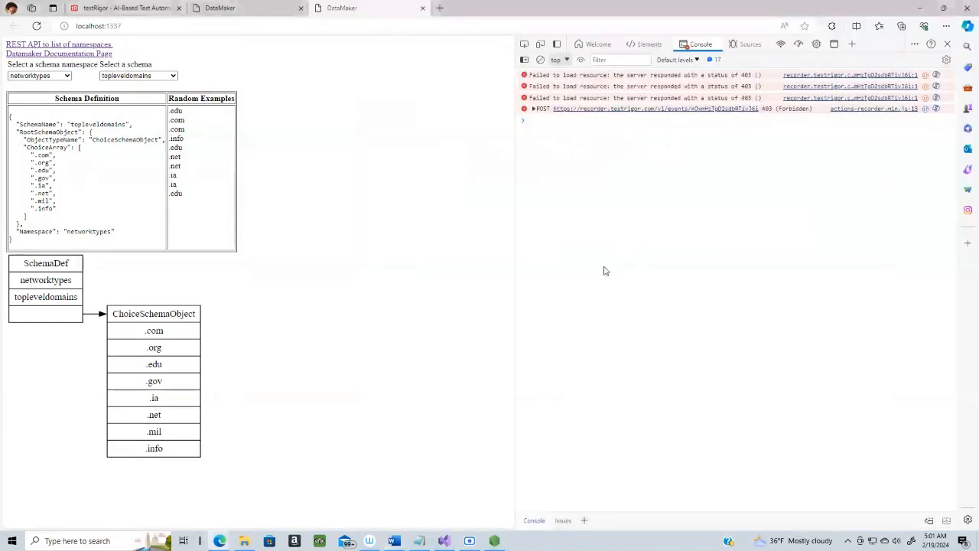
right_click(840, 75)
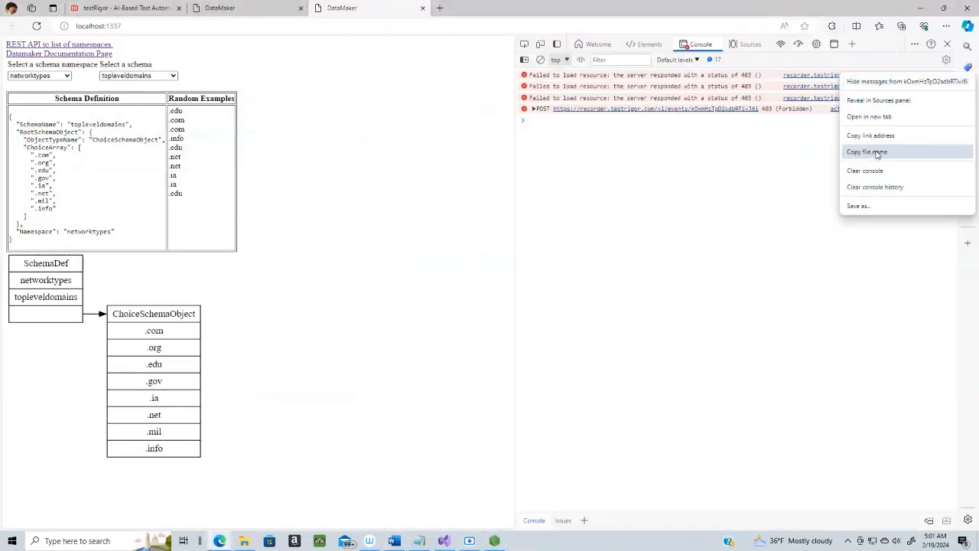
click(872, 136)
key(alt+Tab)
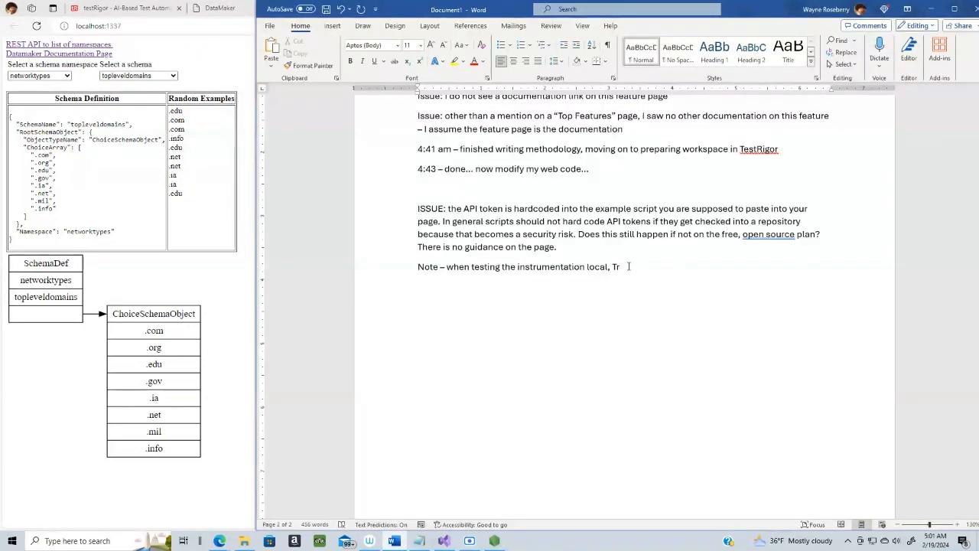
key(BackSpace)
text(the address)
key(ctrl+v)
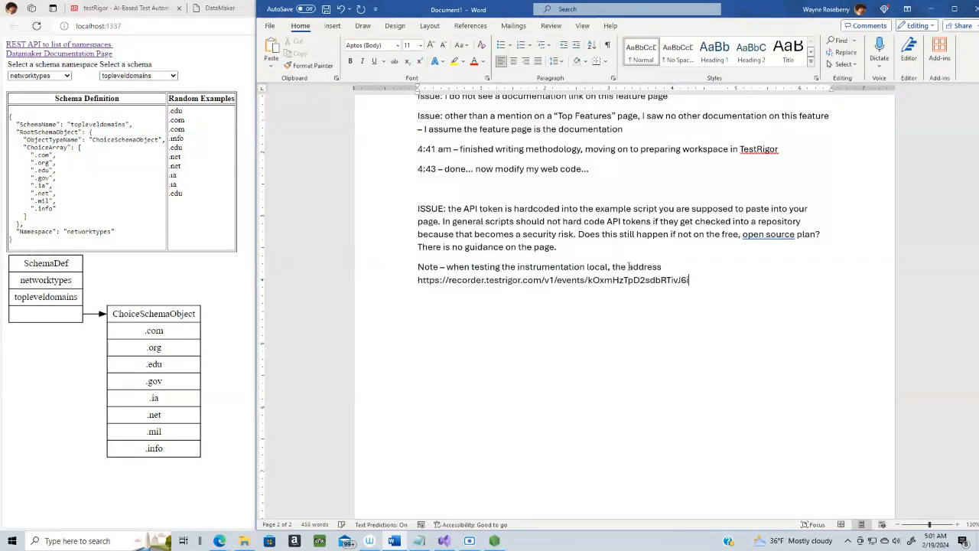
text(returns a 403)
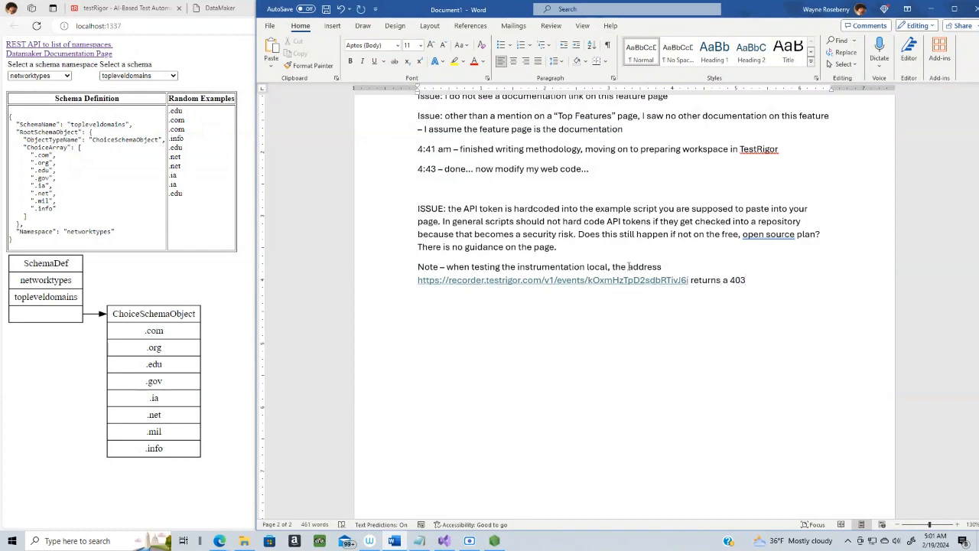
- Return to the browser console and copy the link address of the failed POST request
key(alt+Tab)
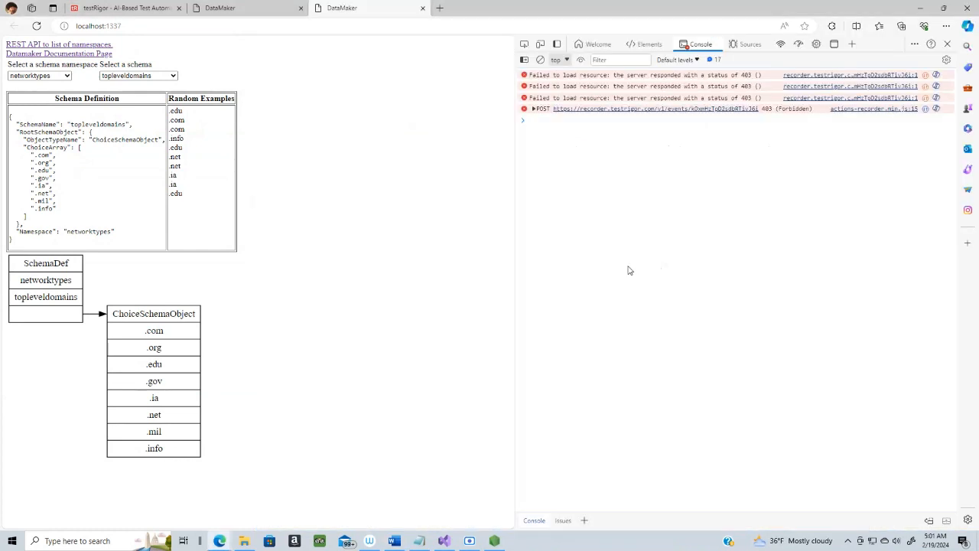
right_click(874, 117)
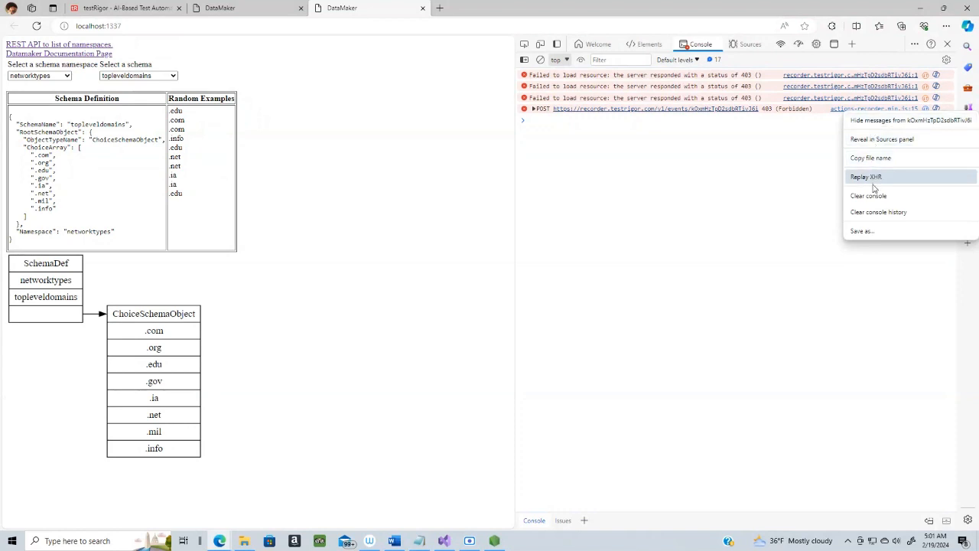
click(788, 156)
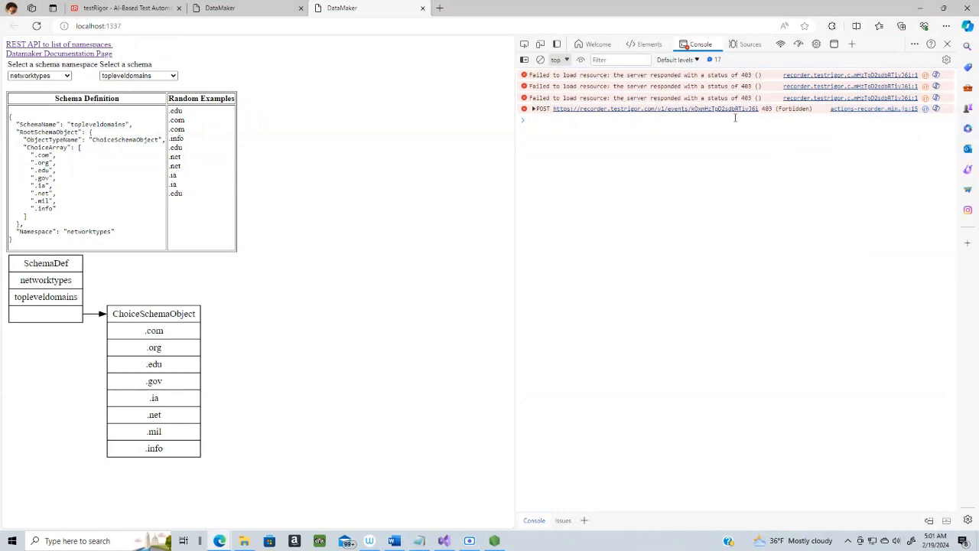
right_click(607, 112)
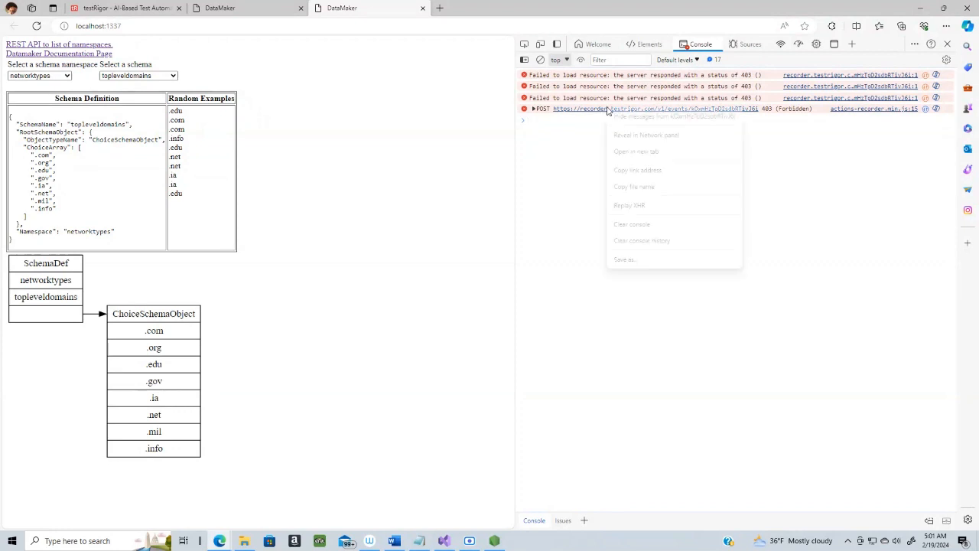
click(644, 169)
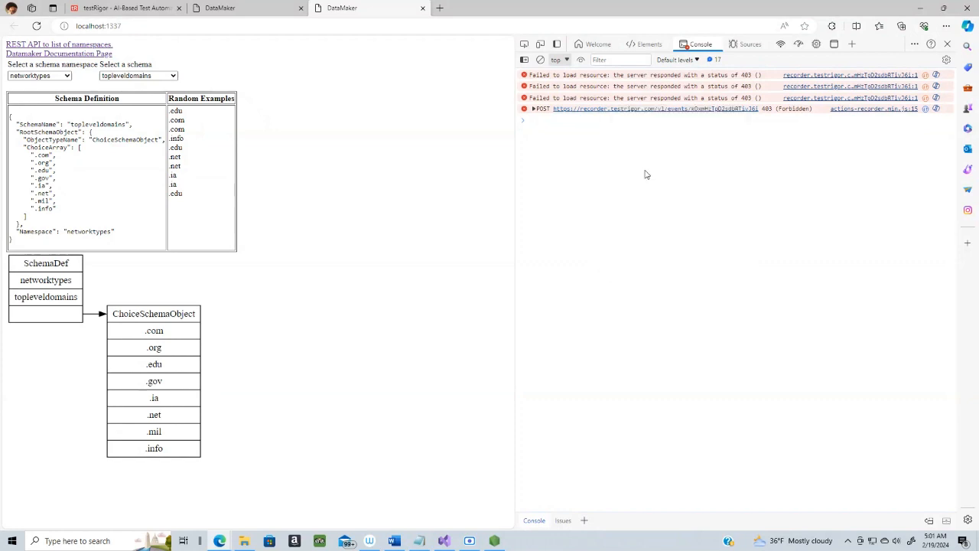
- Add a line to the Word report reading "Also a 403 on the POST request" followed by the copied address
key(alt+Tab)
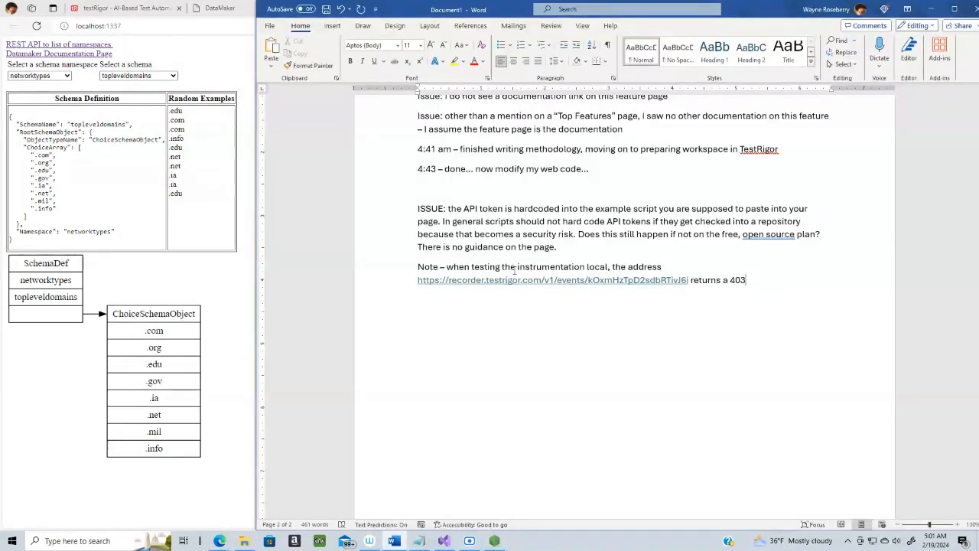
click(761, 278)
key(Return)
text(Also a 403 on the PSF)
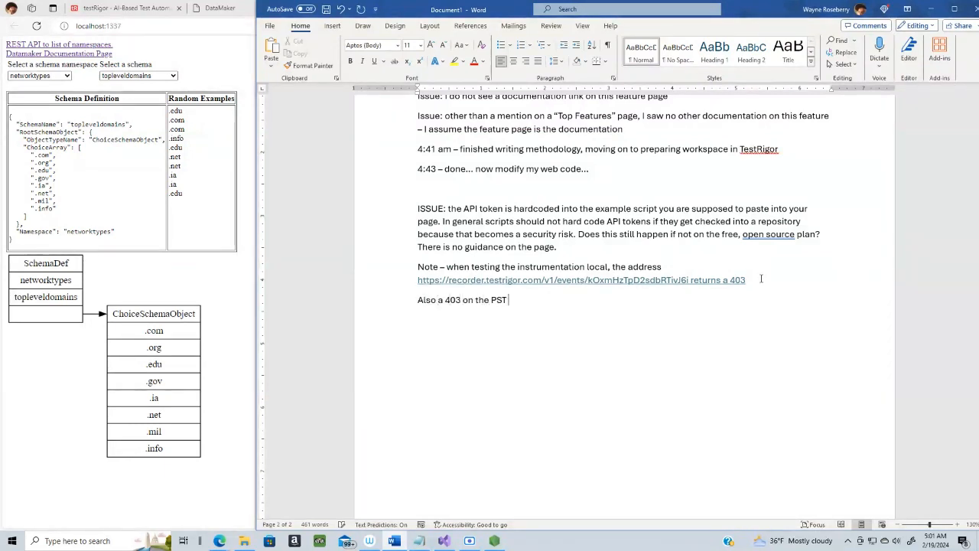
key(BackSpace)
key(BackSpace)
text(OST request)
key(ctrl+v)
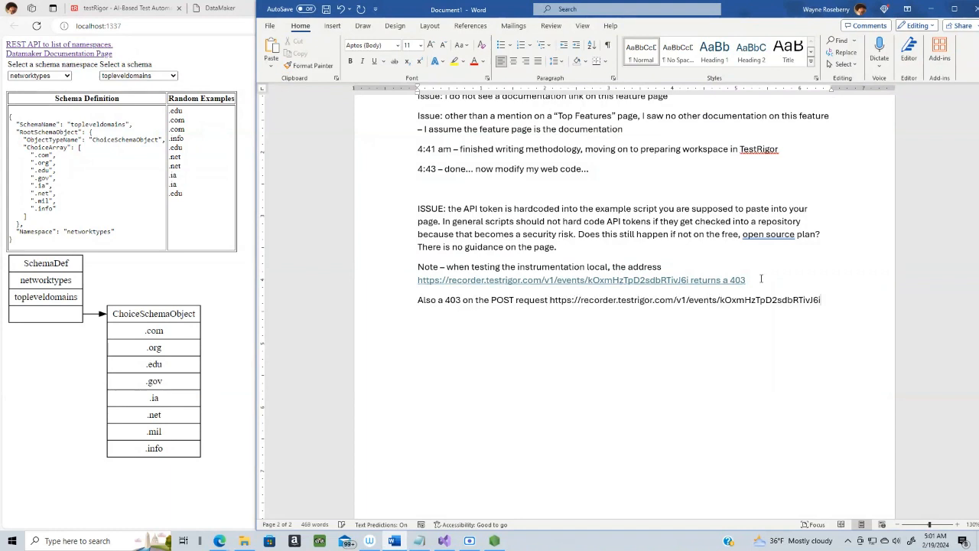
- Add a new paragraph reading "This seems correct because I told TestRigor the recordings would come from my website, not local.. but"
key(Return)
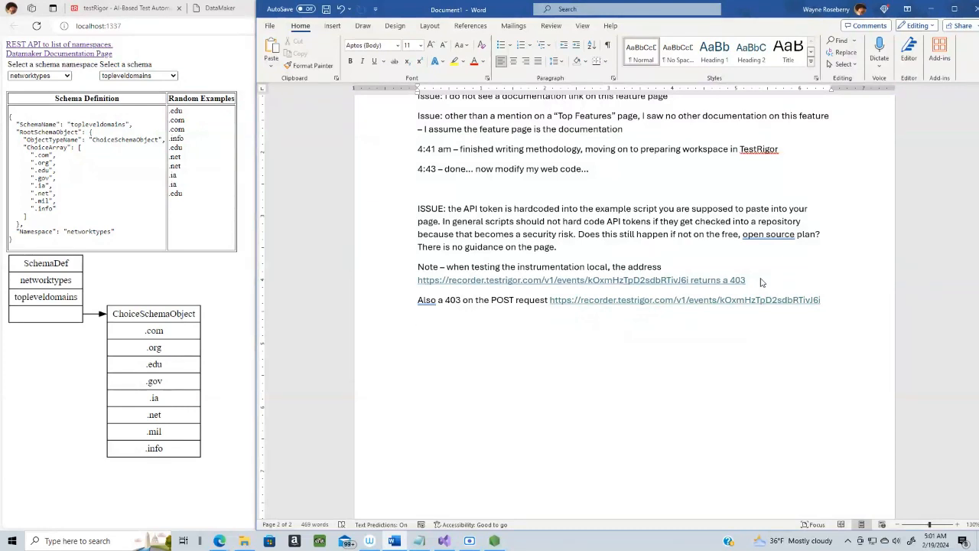
text(This seems correct beca)
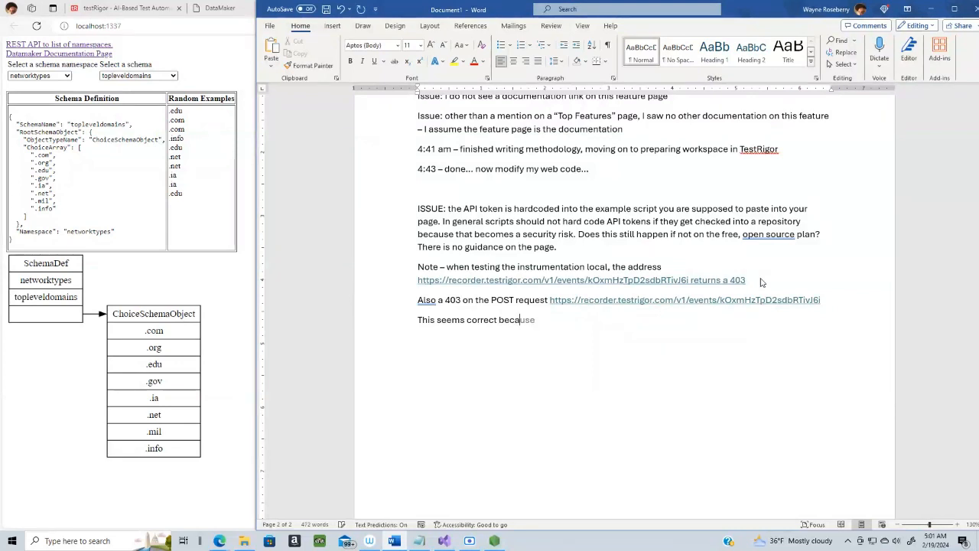
text(use I told TestRigor the )
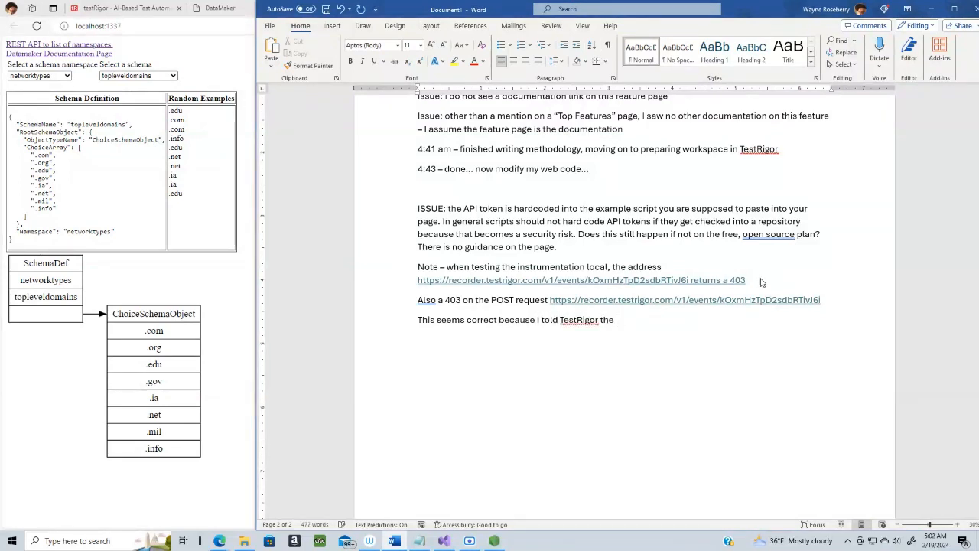
text(recordings would come from my)
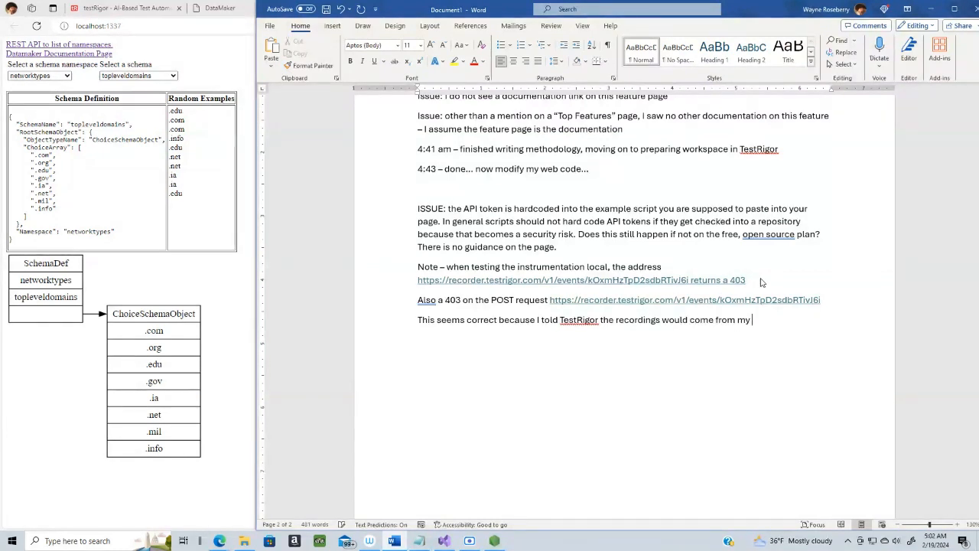
text( website, not local.. but th)
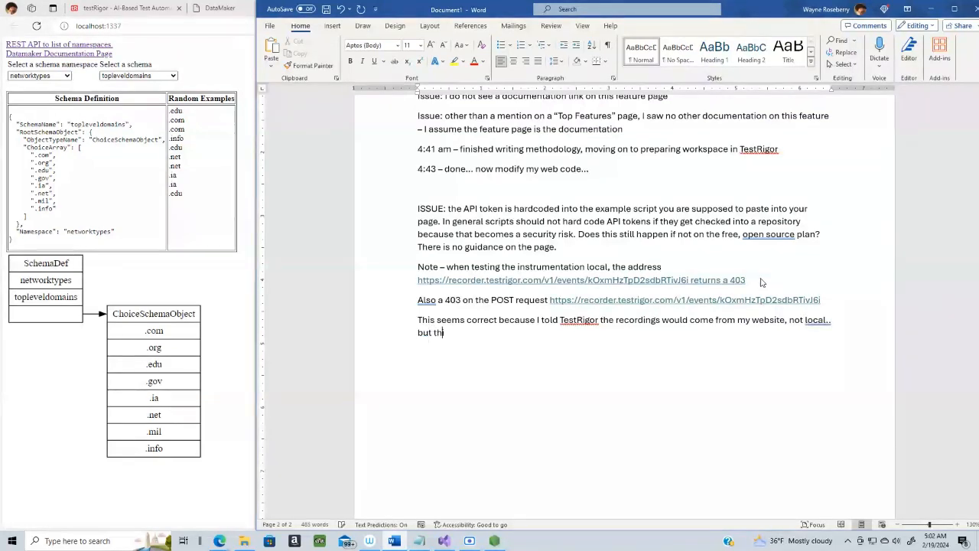
- Complete the paragraph's sentence with "this does raise the question about testing from local."
text(is does raise th)
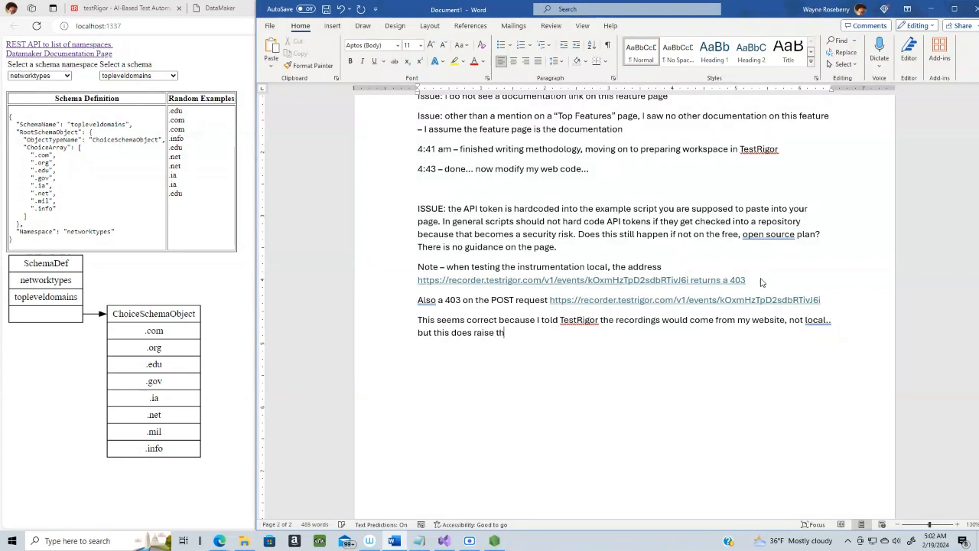
text(e question if)
text(bou)
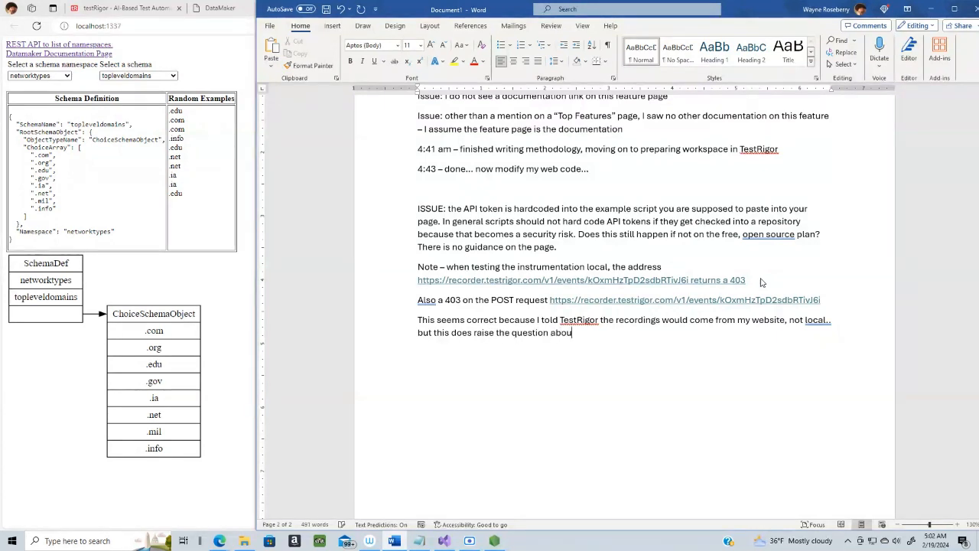
text(t testing fro m)
key(BackSpace)
key(BackSpace)
text(m)
- Switch to the browser, widen the node.exe server window to read its log, and close both that window and the localhost DataMaker tab
key(alt+Tab)
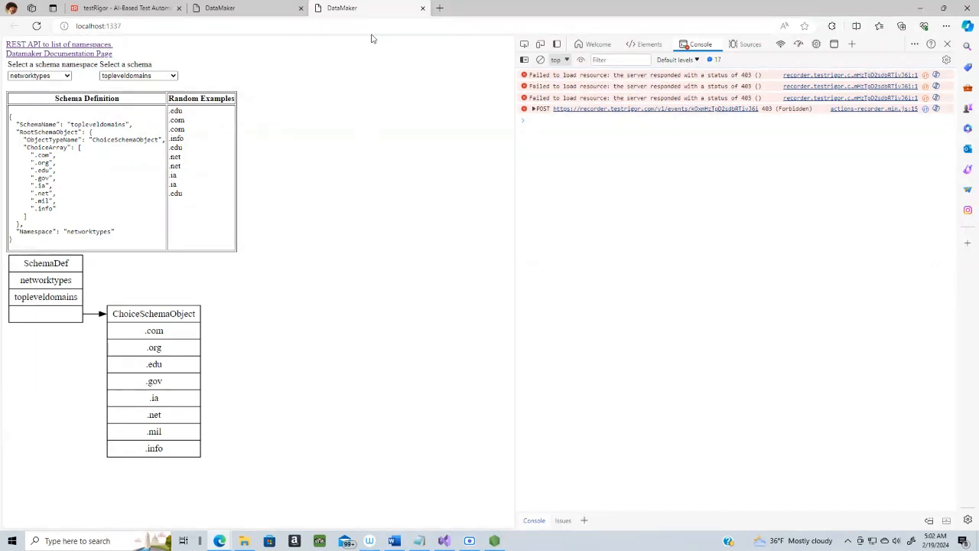
click(496, 541)
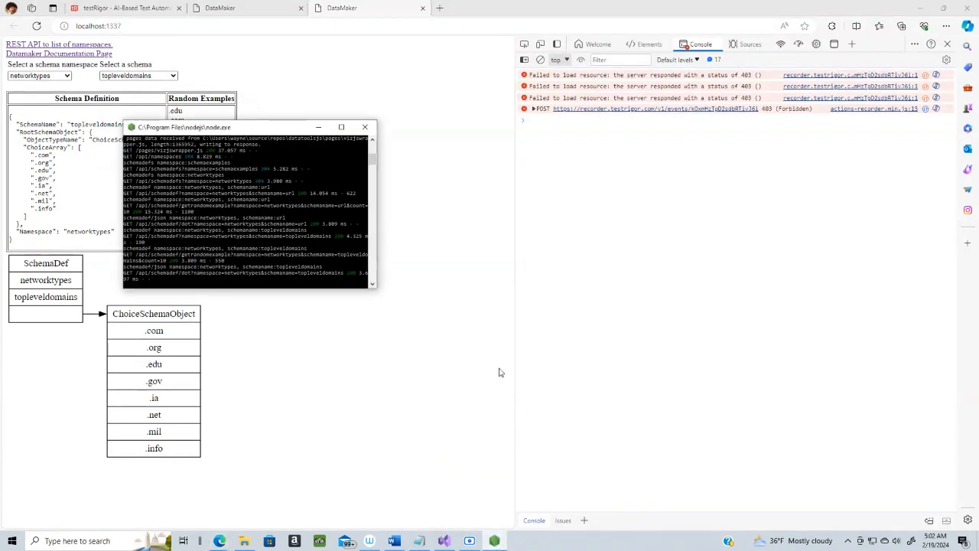
drag(377, 224, 686, 252)
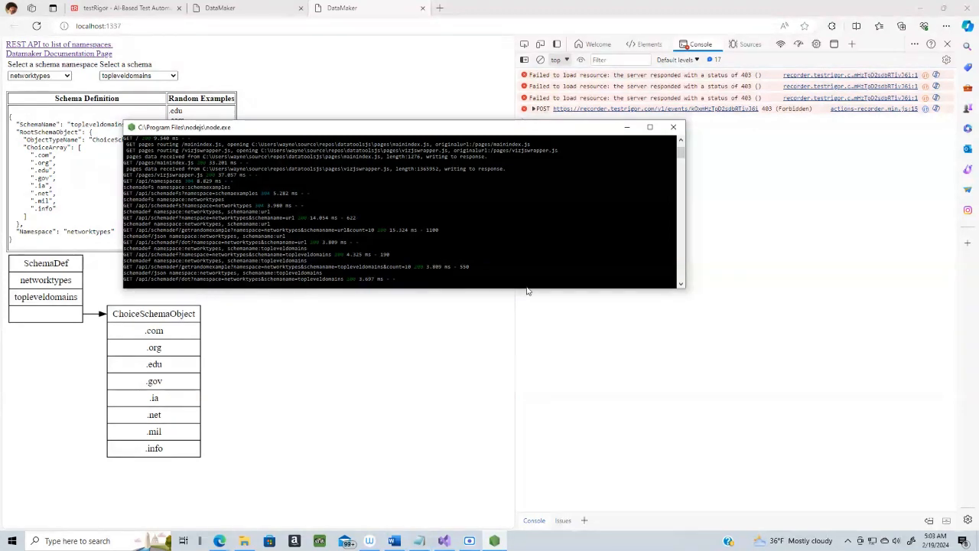
click(673, 126)
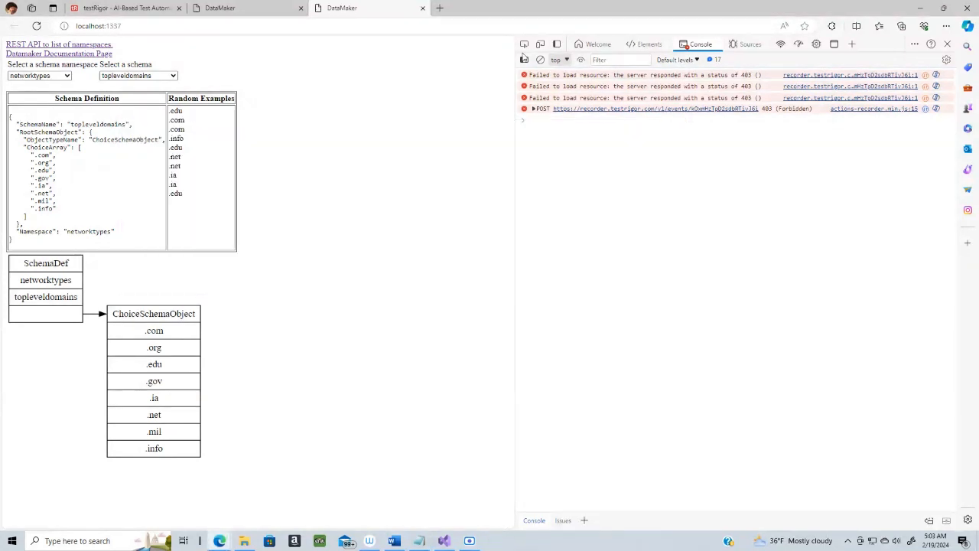
click(422, 7)
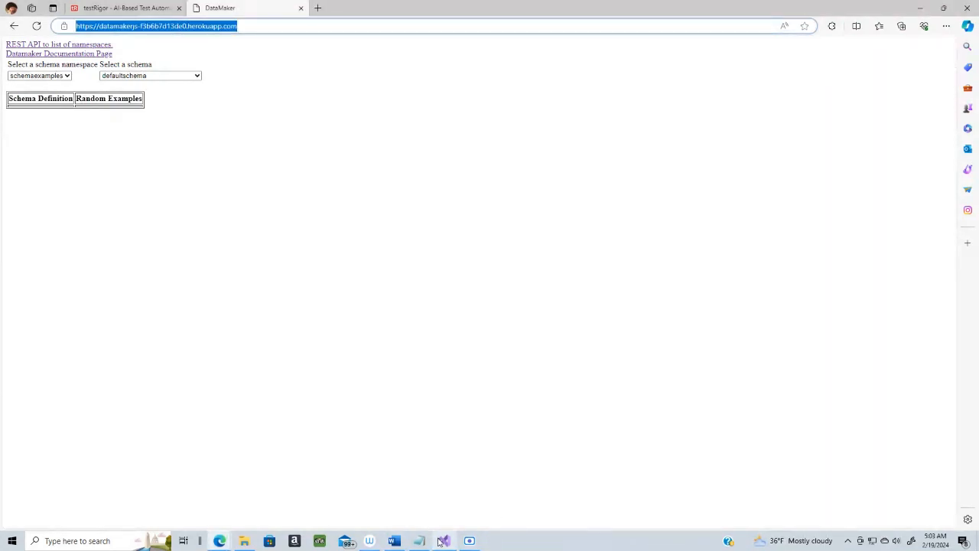
- Switch to Visual Studio, commit all changes with the message "added TestRigor instrumentation" and push the commit to the remote main branch
click(440, 541)
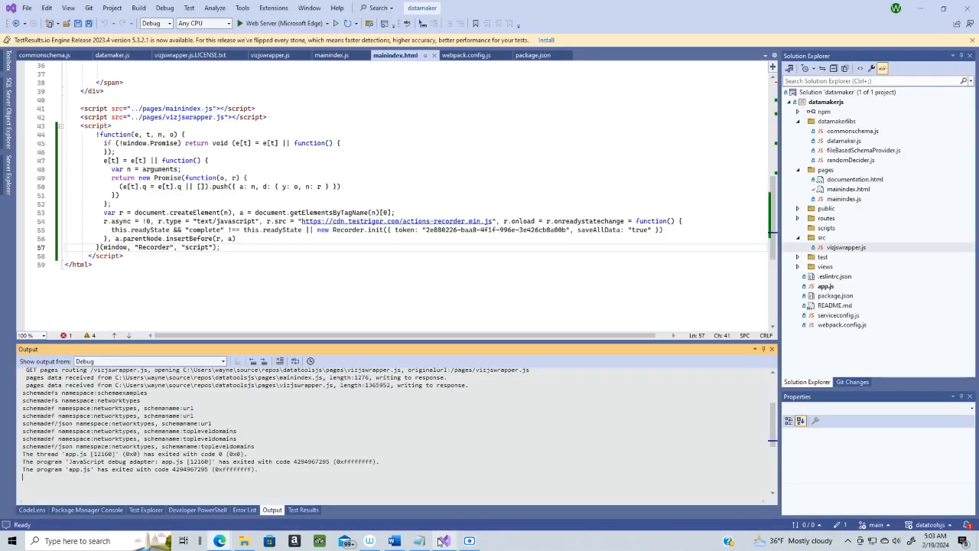
click(848, 382)
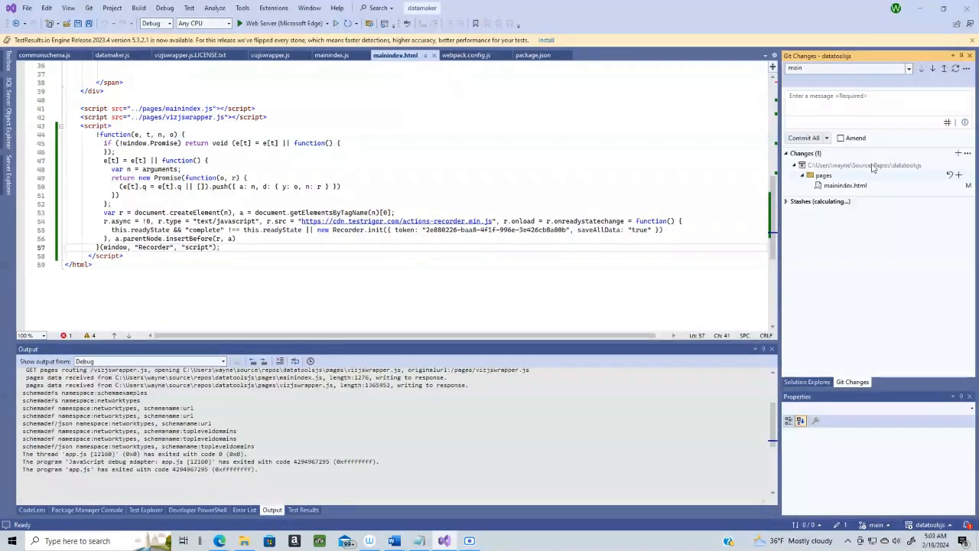
click(823, 102)
text(s)
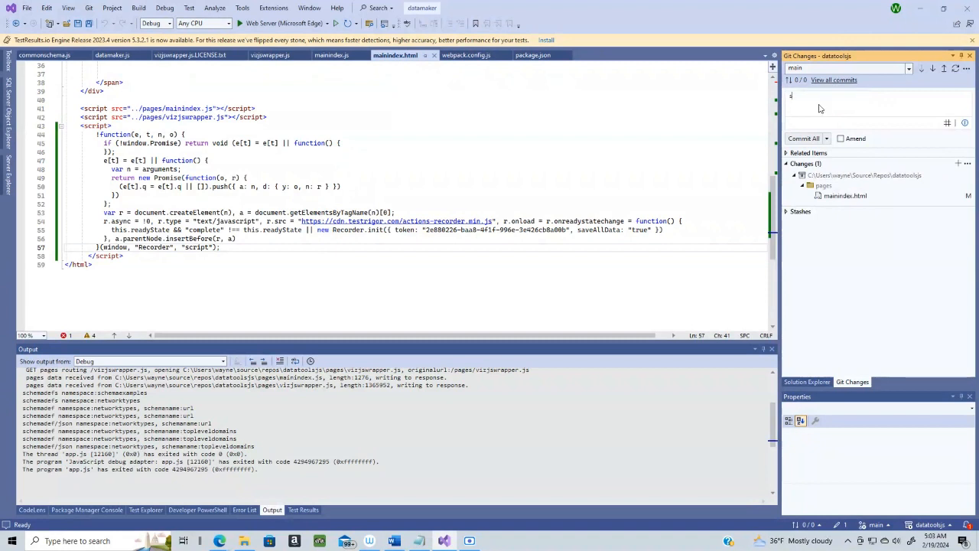
text(f)
key(BackSpace)
key(BackSpace)
text(added TestRigor instrumentation)
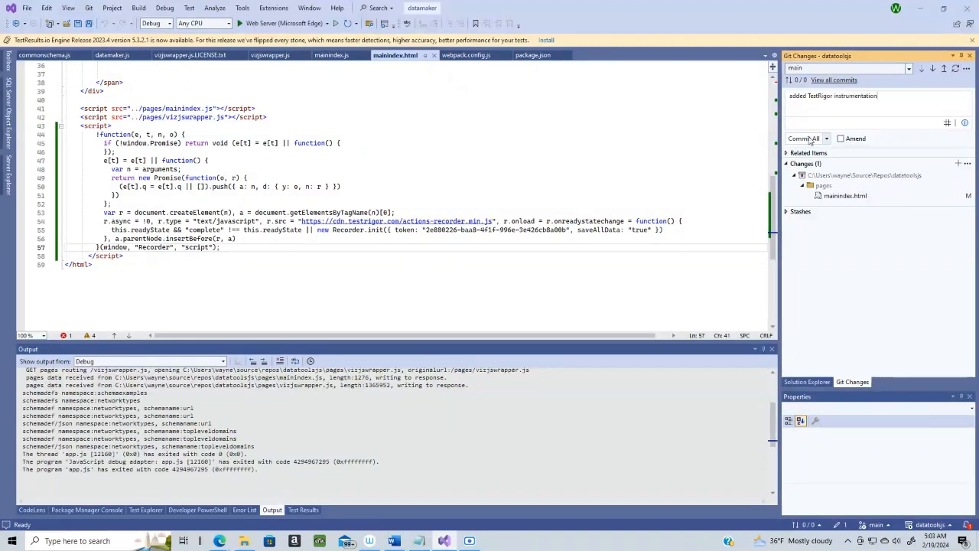
click(806, 138)
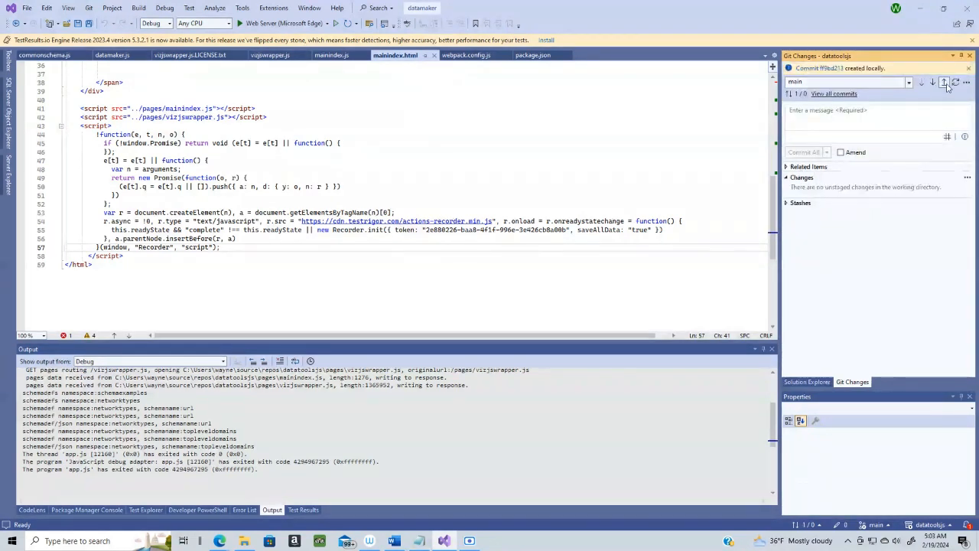
click(944, 83)
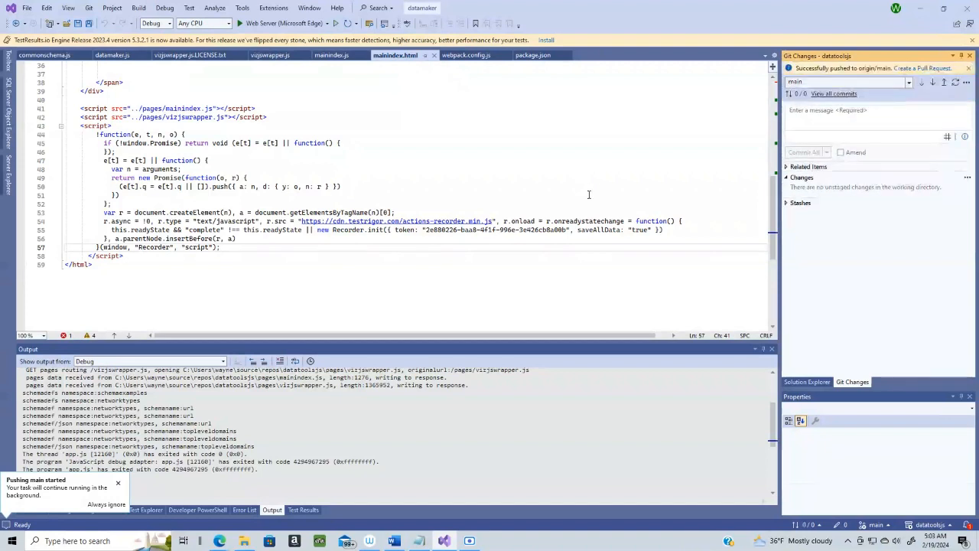
- Rerun the previous Developer PowerShell command to deploy the main branch of datamakerjs to Heroku
click(198, 509)
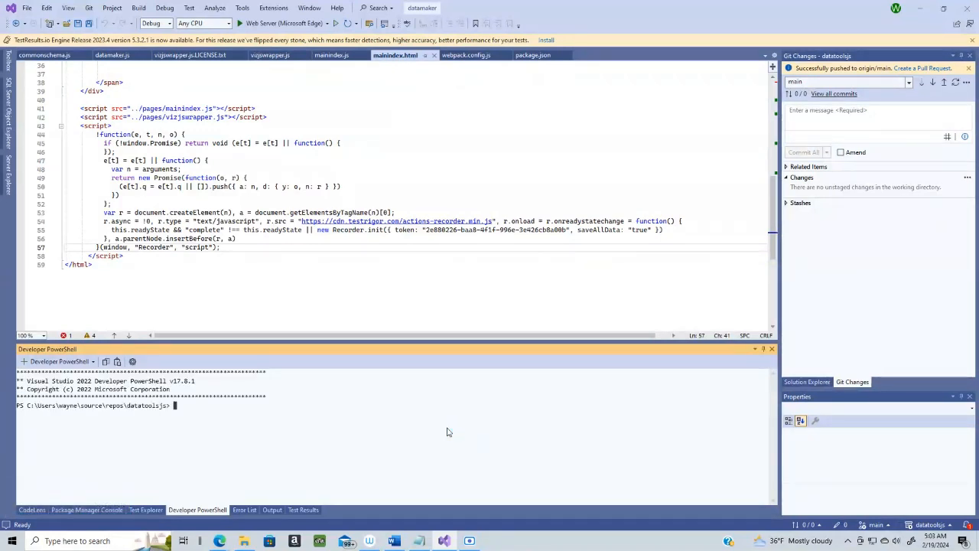
key(Up)
key(Return)
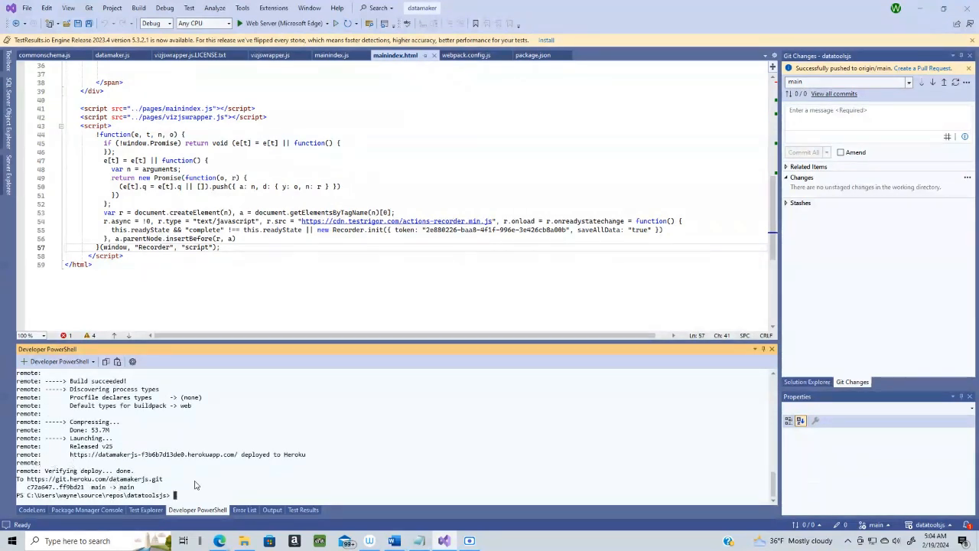
- Reload the deployed DataMaker page in the browser and check its page source for the testRigor recorder script block, closing the source view when done
key(alt+Tab)
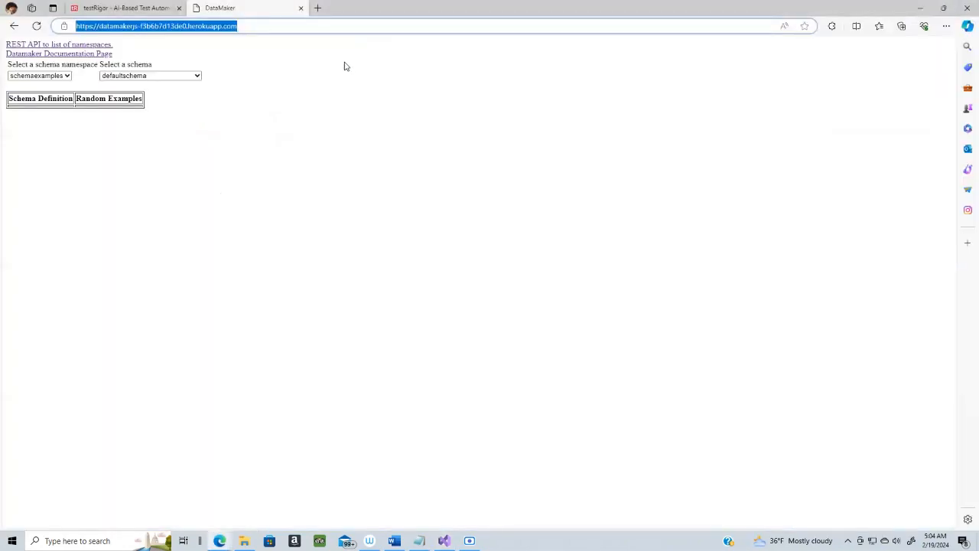
click(277, 55)
click(36, 26)
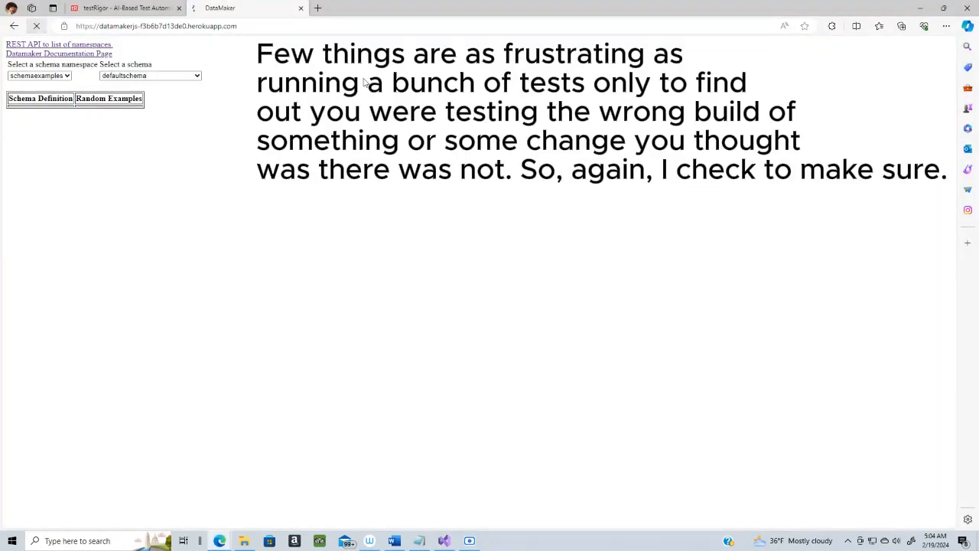
right_click(302, 110)
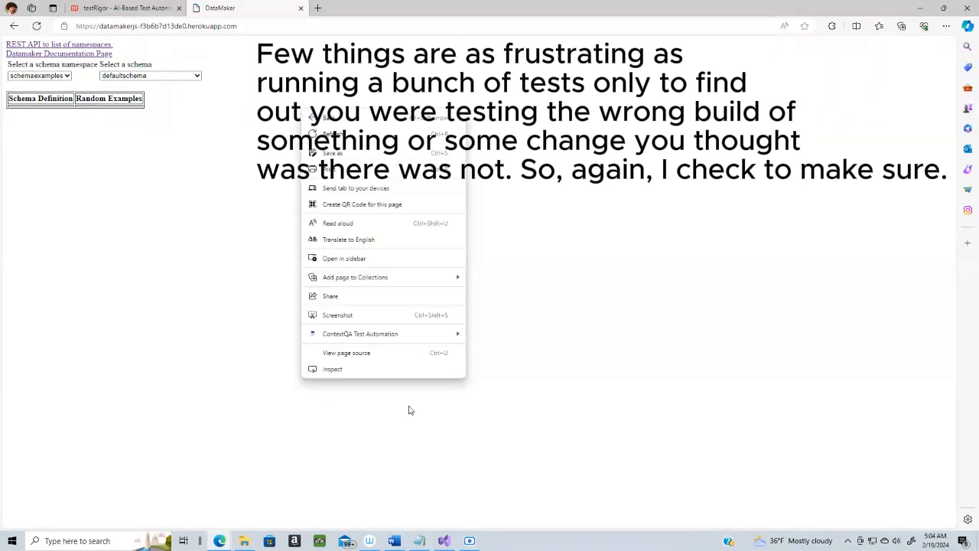
click(380, 355)
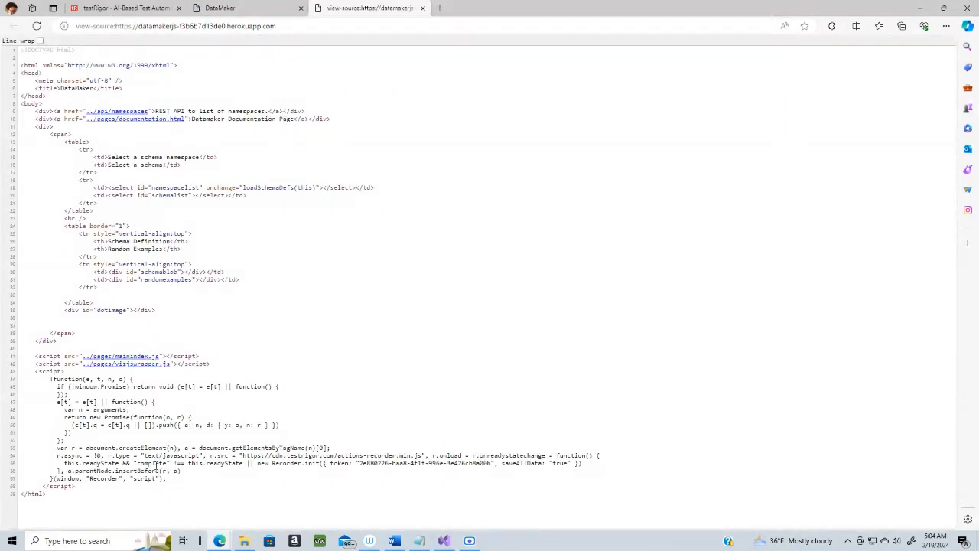
drag(78, 489, 39, 380)
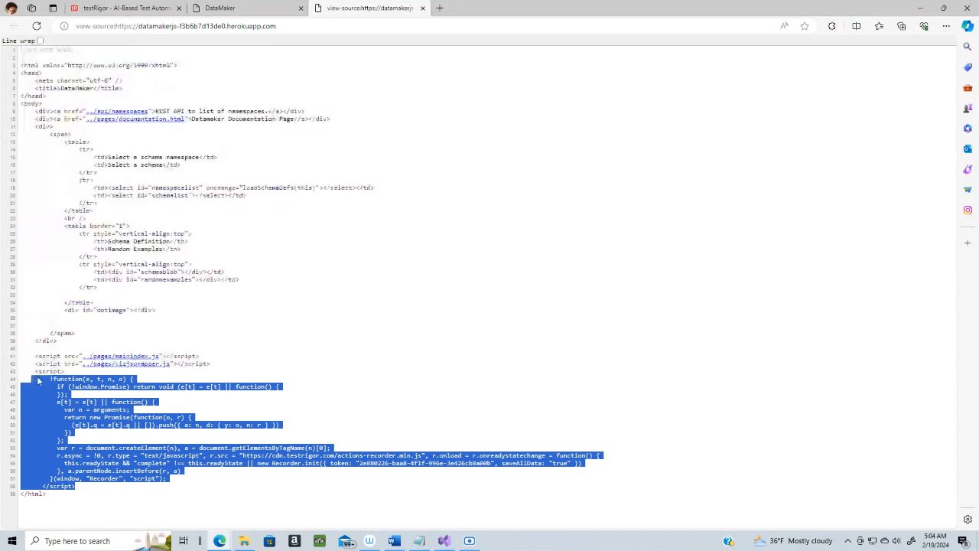
click(422, 7)
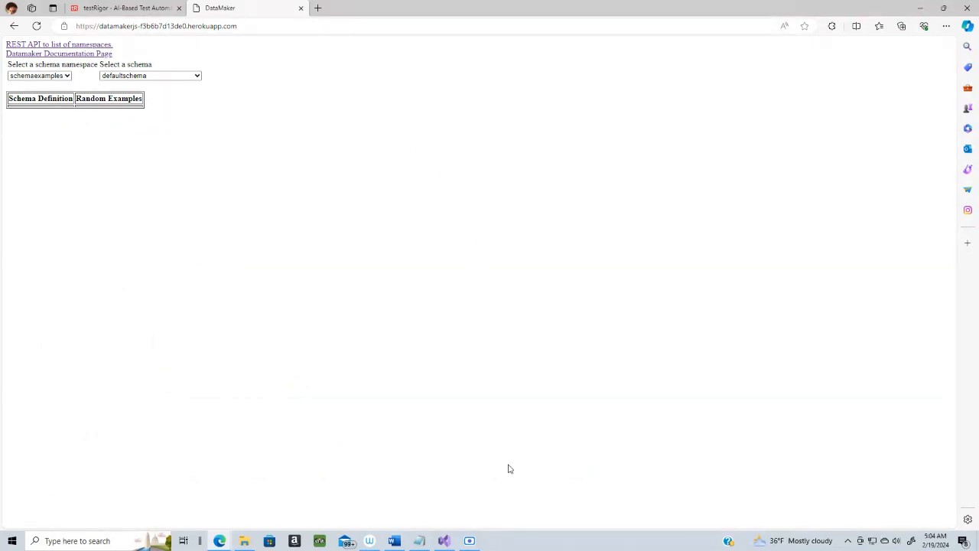
- Switch to the Word report and review the numbered Methodology steps from the start of the document
mouse_move(401, 543)
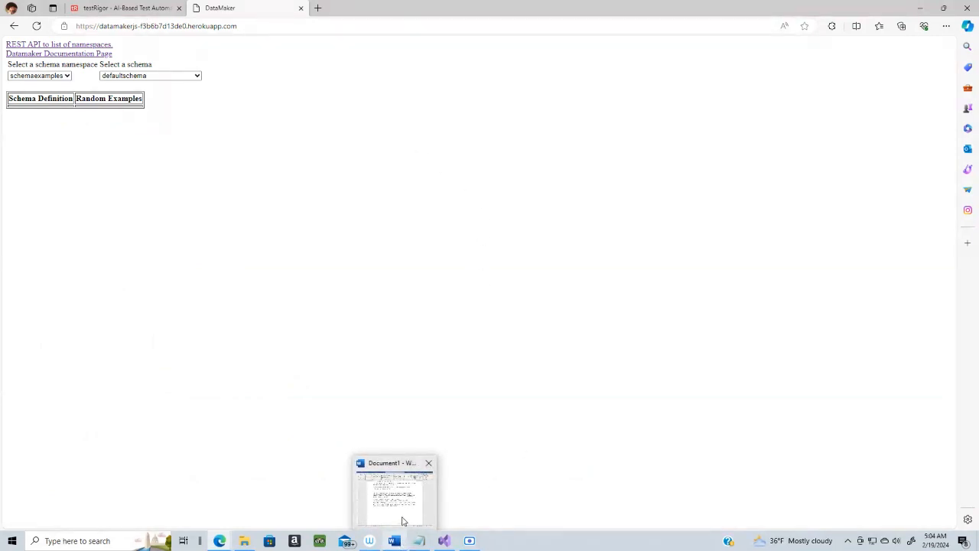
click(405, 521)
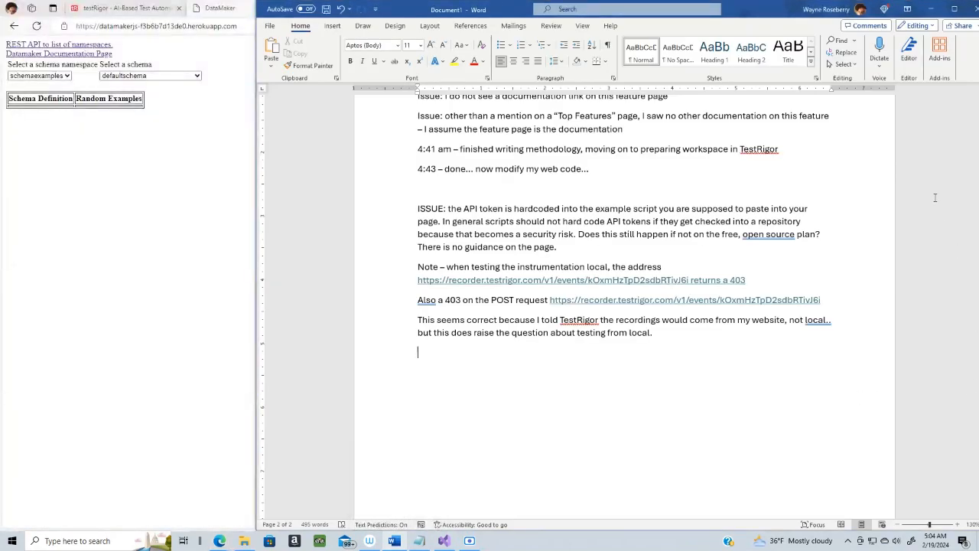
key(ctrl+Home)
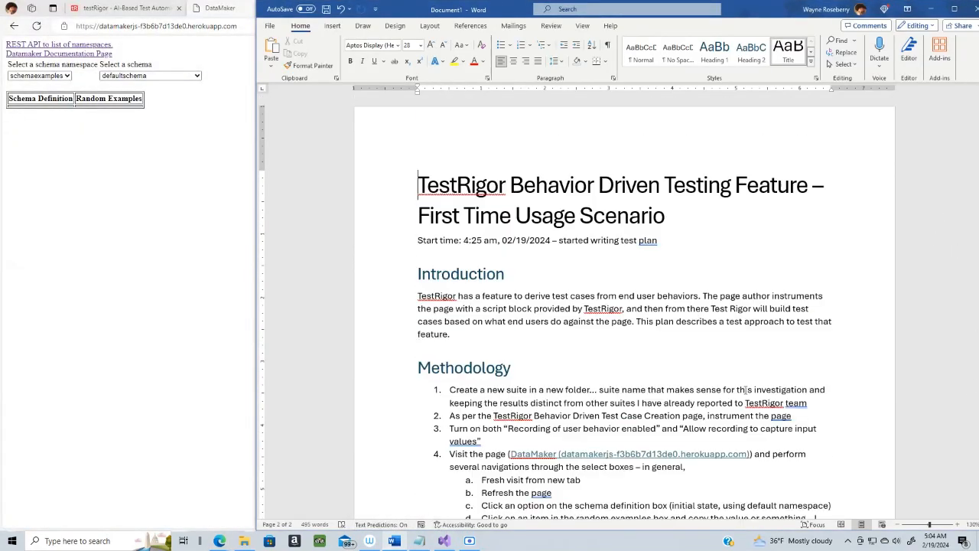
scroll(745, 390, down, 3)
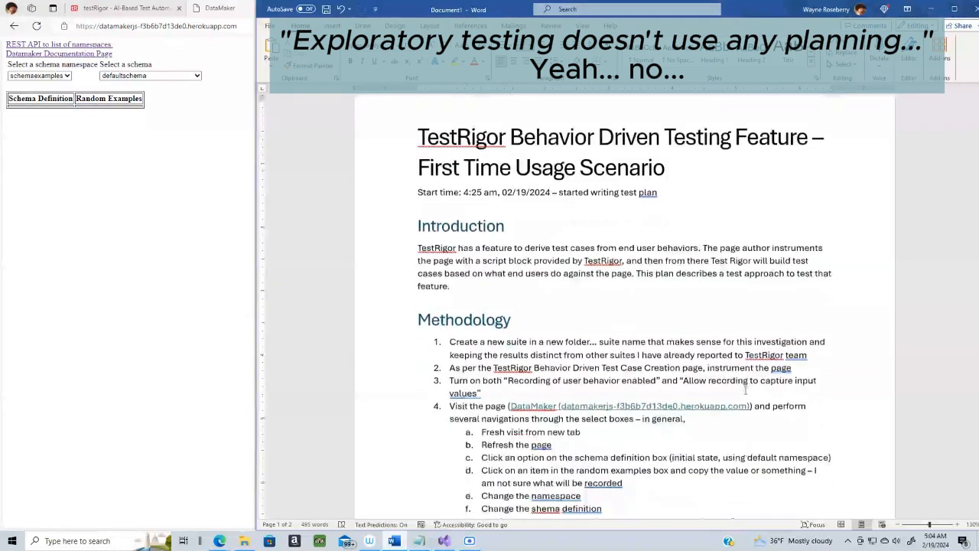
scroll(746, 390, down, 1)
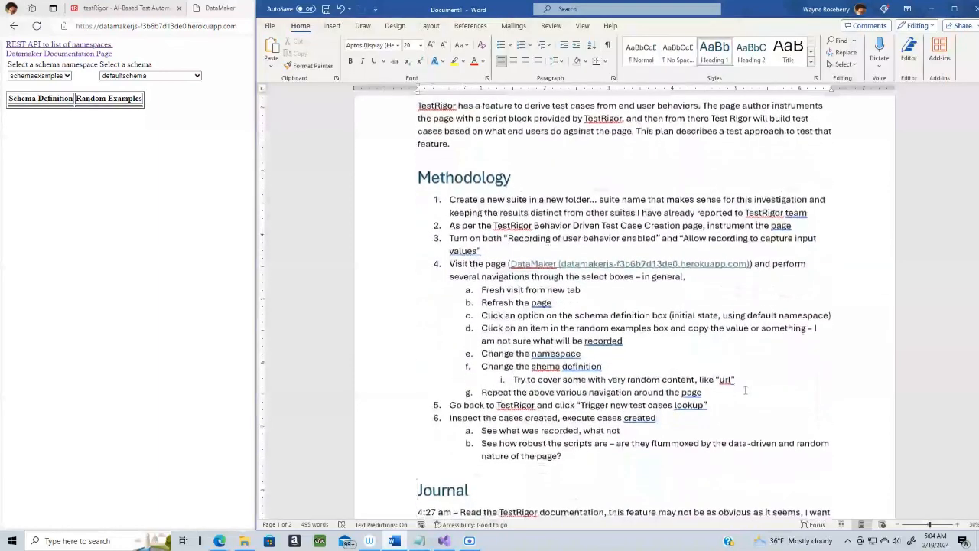
click(745, 390)
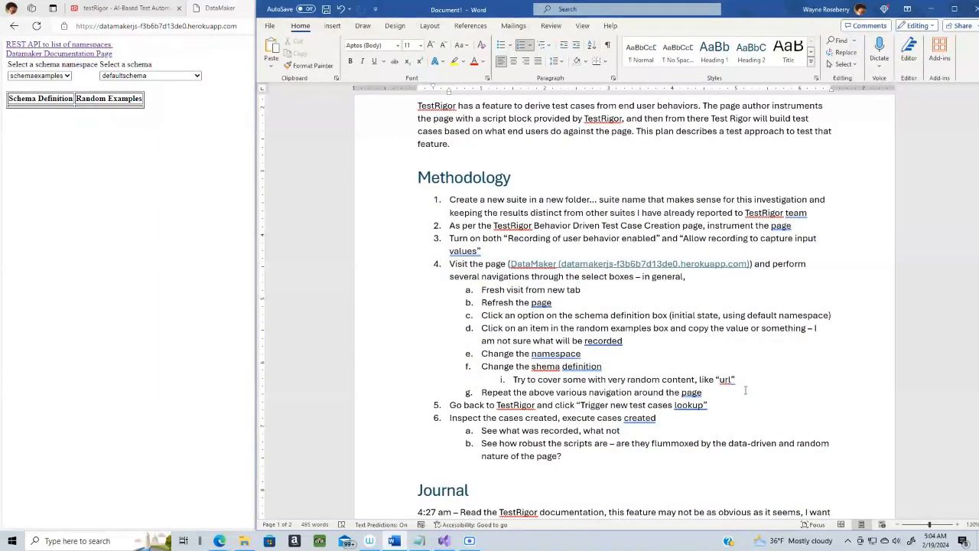
key(Down)
key(Down)
- Narrow the Word window to uncover more of the browser and close the deployed DataMaker tab
key(alt)
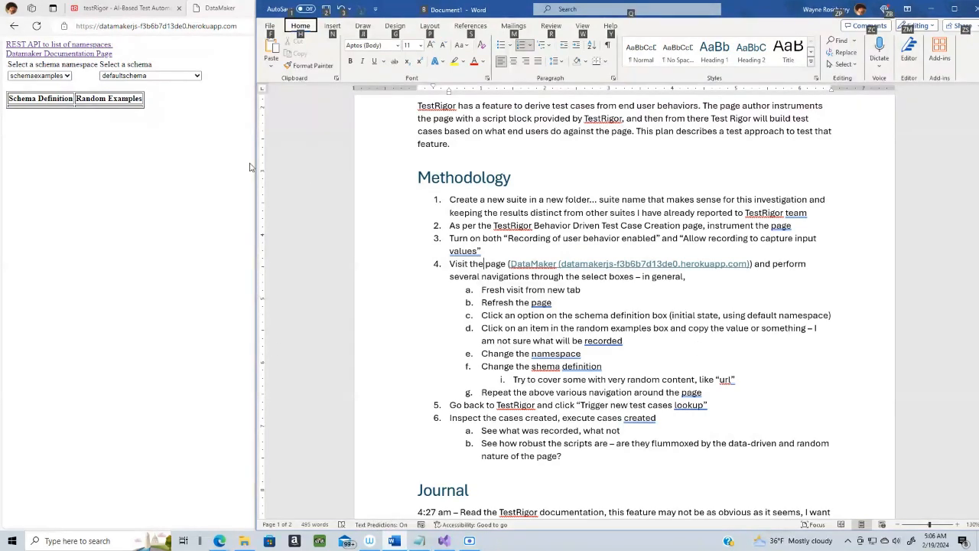
drag(259, 167, 695, 181)
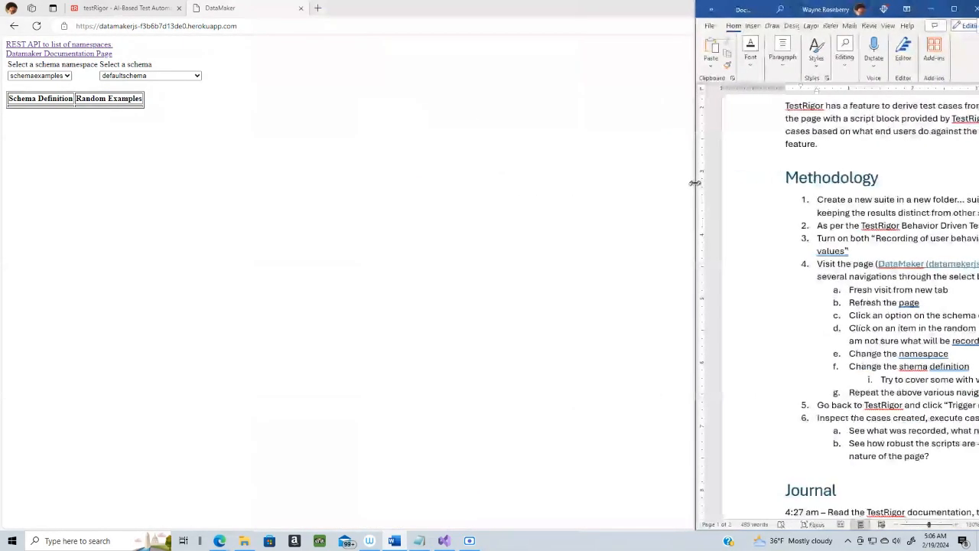
click(301, 8)
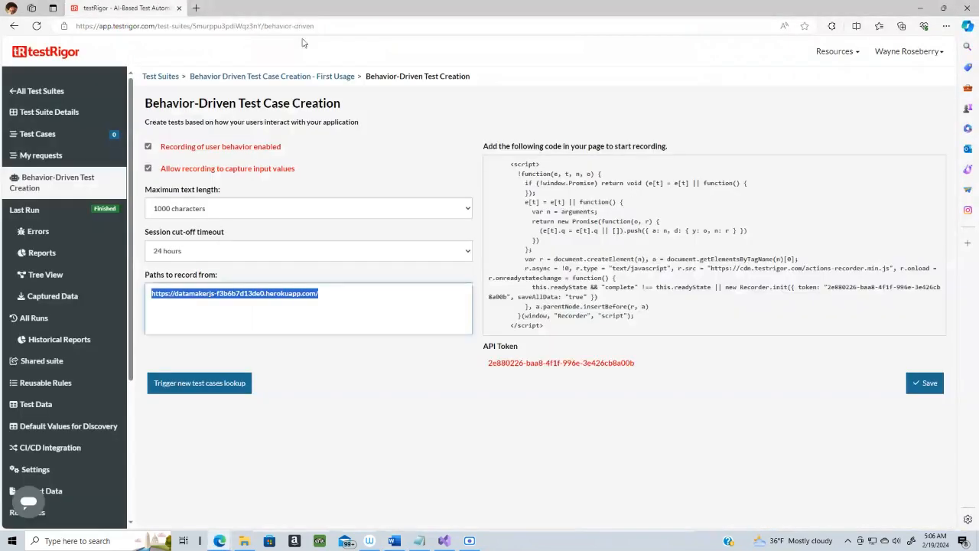
- Open the DataMaker home page at datamakerjs-f3b6b7d13de0.herokuapp.com in a new browser tab, without the api/namespaces path
click(197, 8)
text(da)
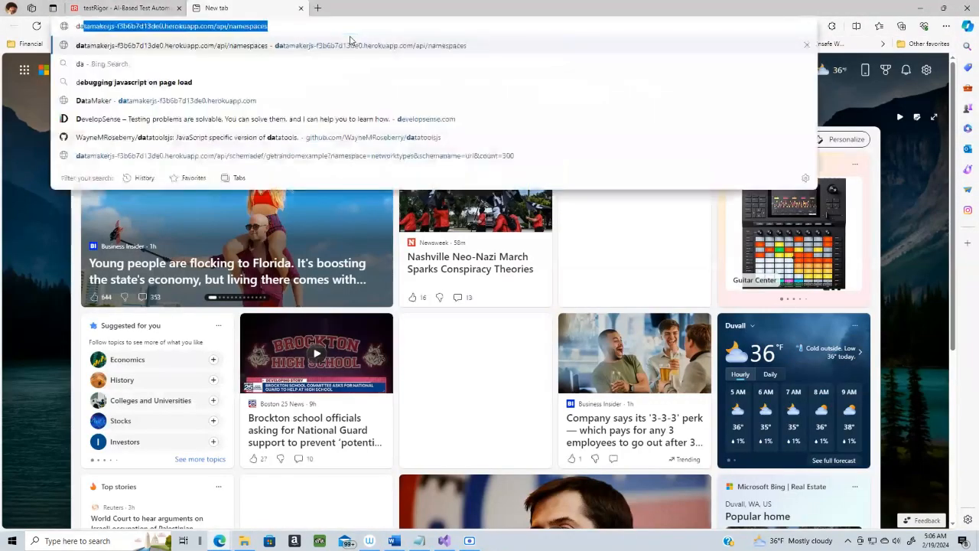
key(Return)
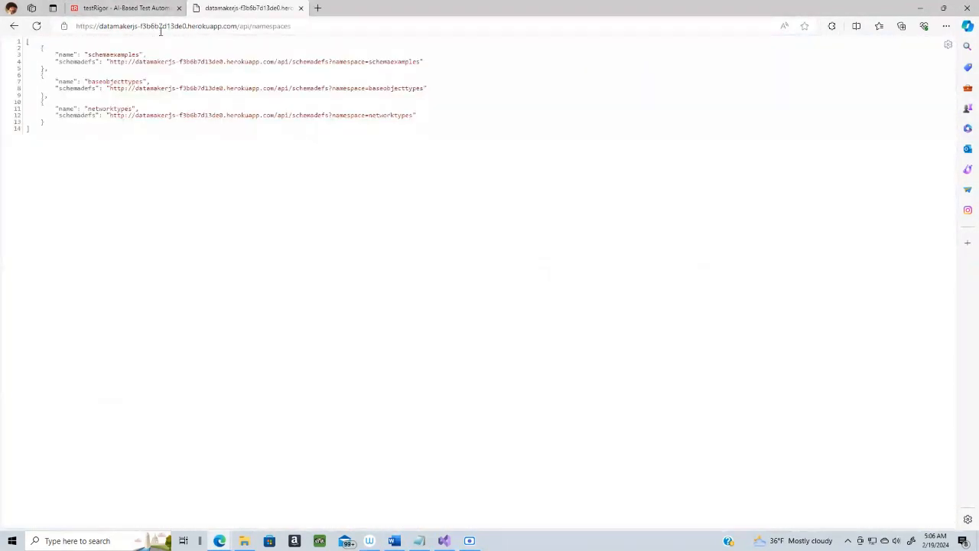
click(239, 26)
click(237, 26)
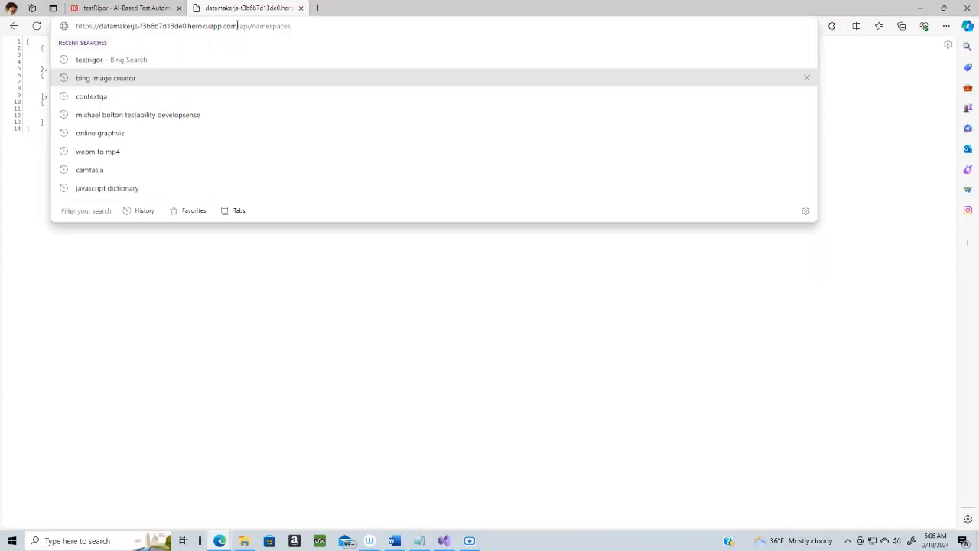
drag(237, 26, 399, 40)
key(BackSpace)
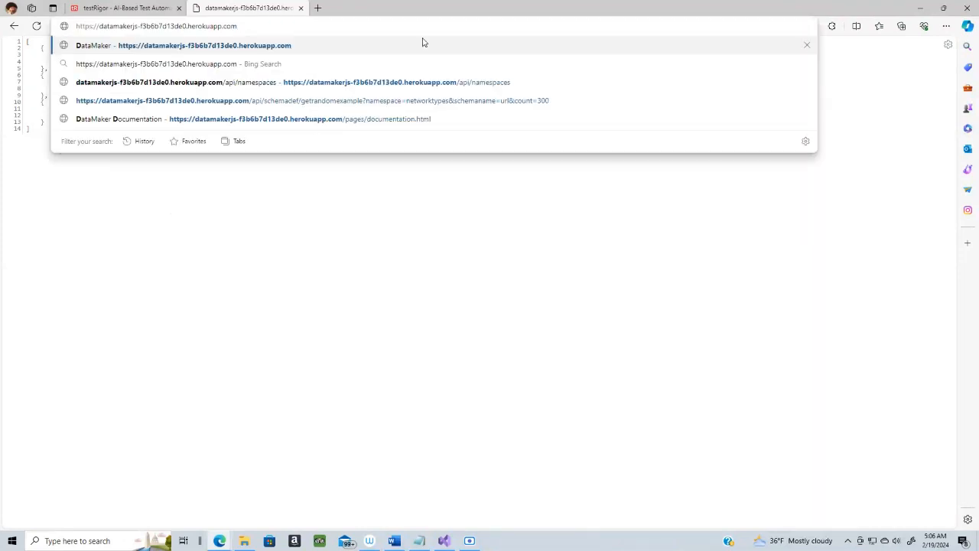
key(Return)
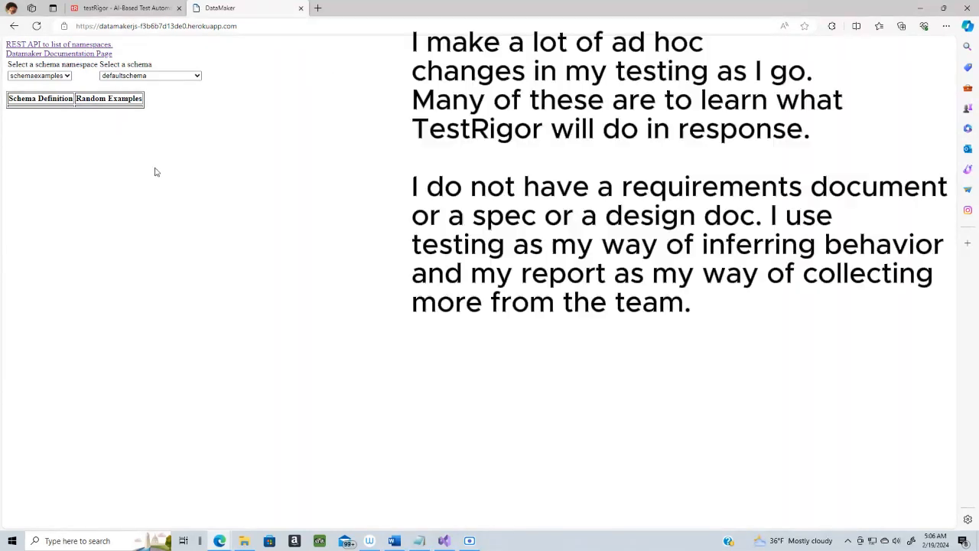
- Load the rangenumericschemaexample schema and copy the value 4 from its random examples
click(197, 77)
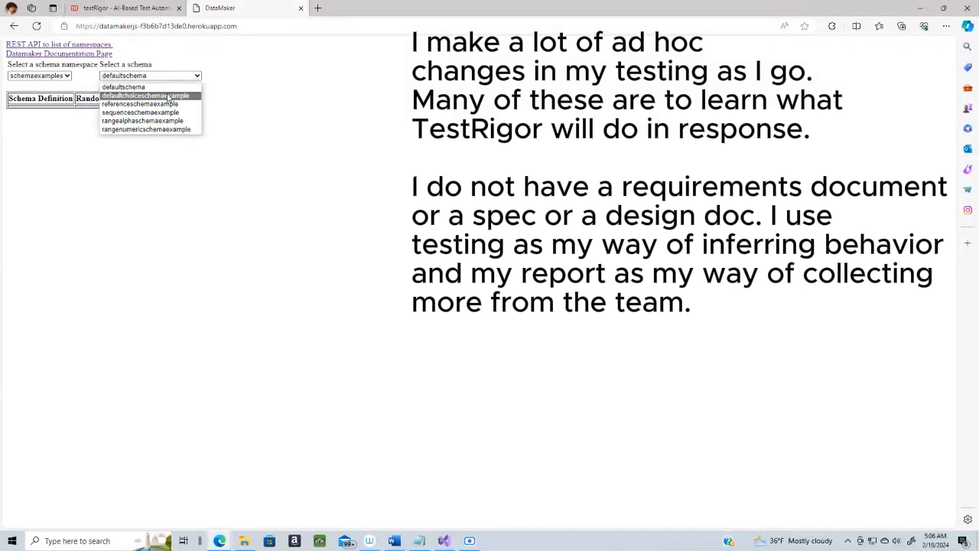
click(164, 130)
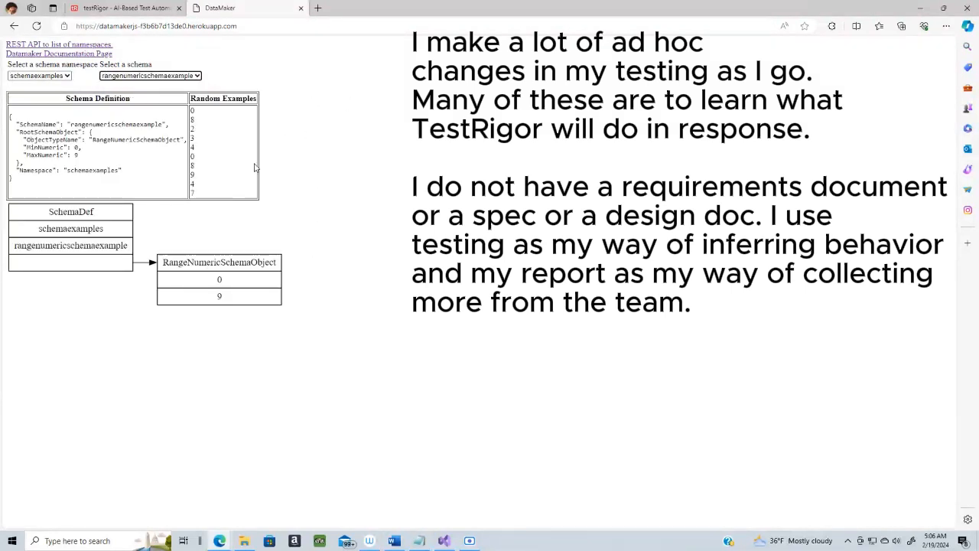
click(193, 148)
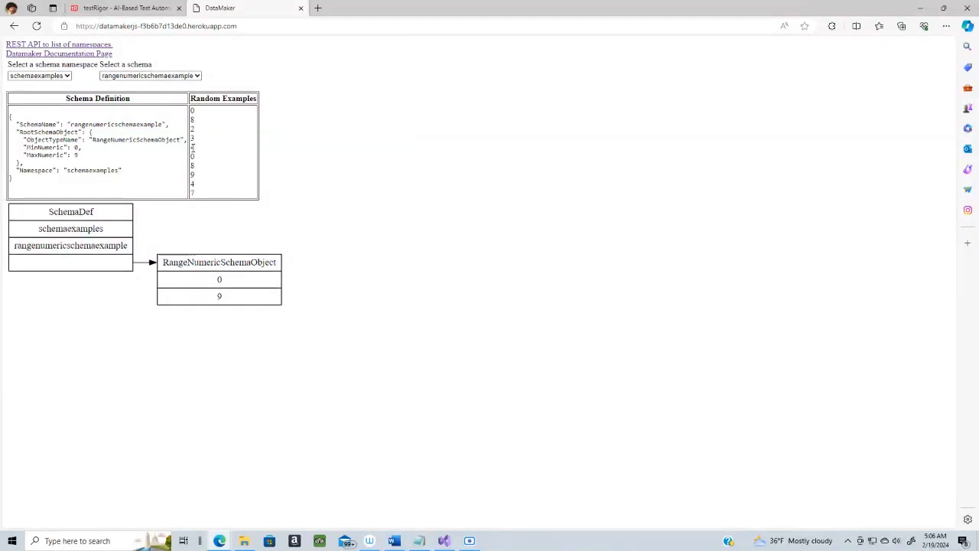
double_click(193, 147)
right_click(192, 148)
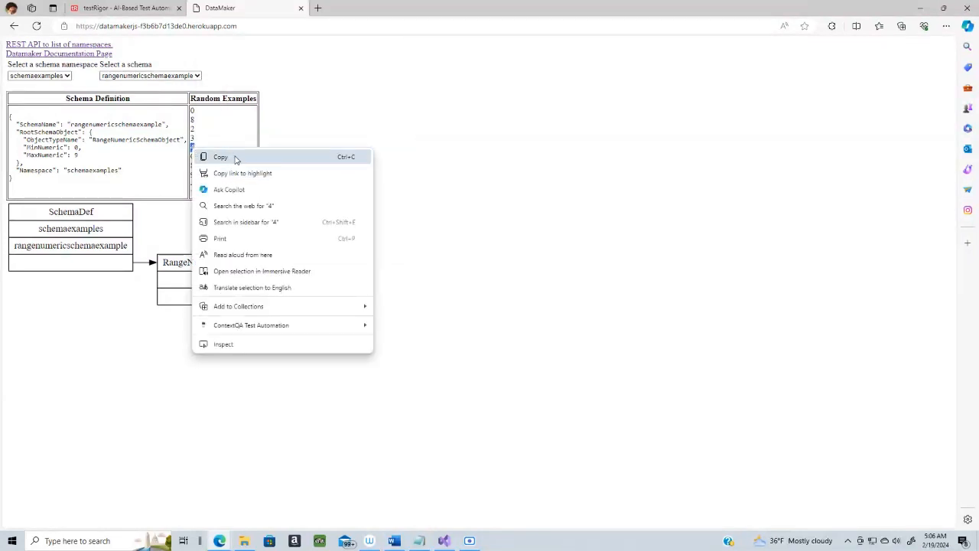
click(235, 158)
click(238, 151)
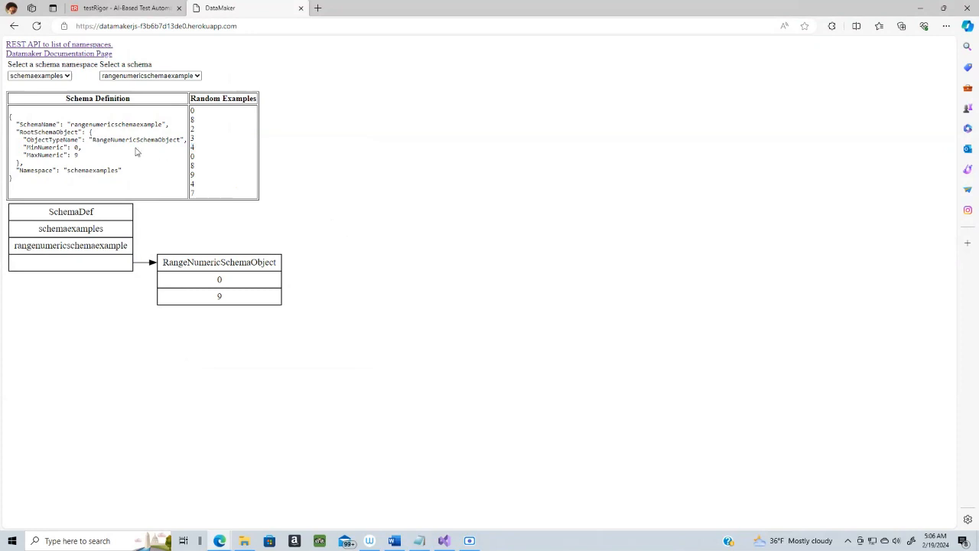
- Highlight RootSchemaObject, RangeNumericSchemaObject and the schemaexamples namespace value one after another in the schema definition
double_click(32, 132)
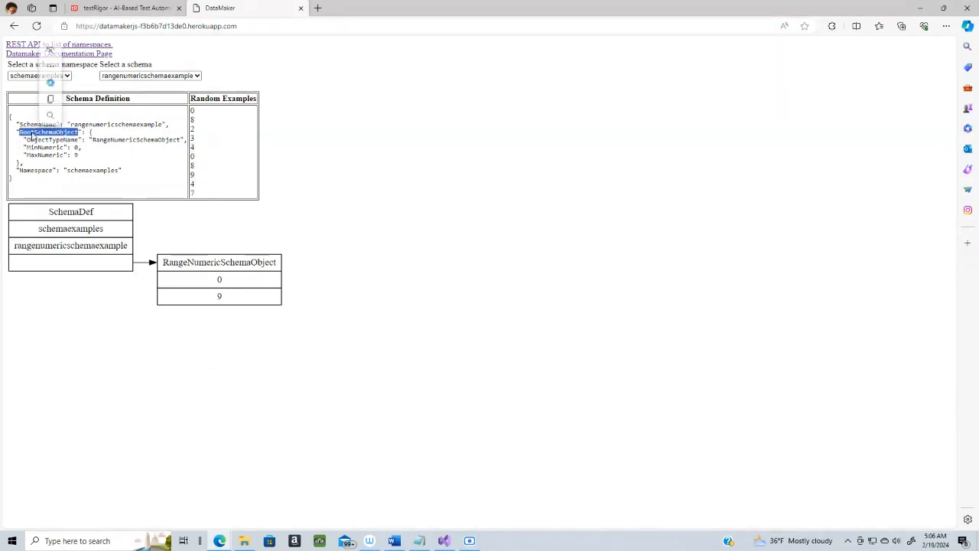
double_click(139, 140)
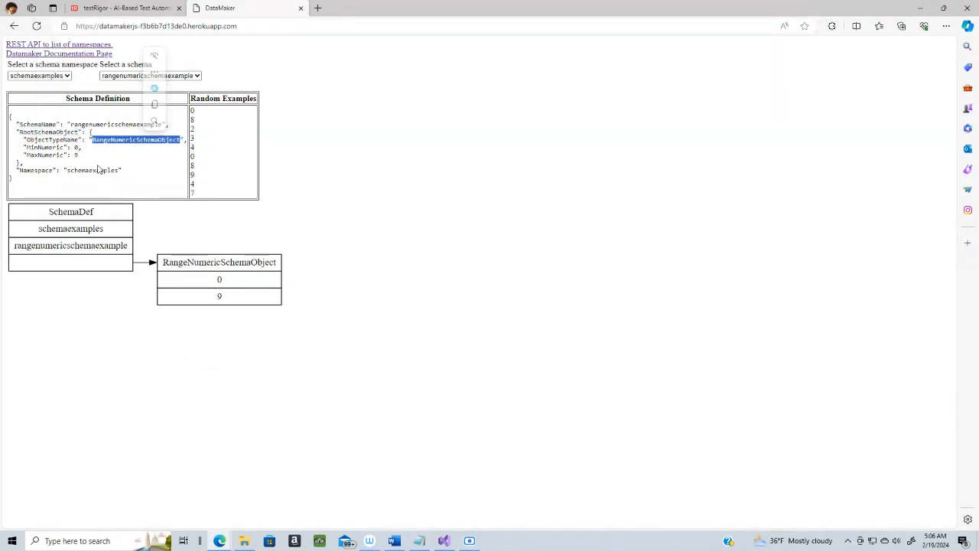
double_click(93, 170)
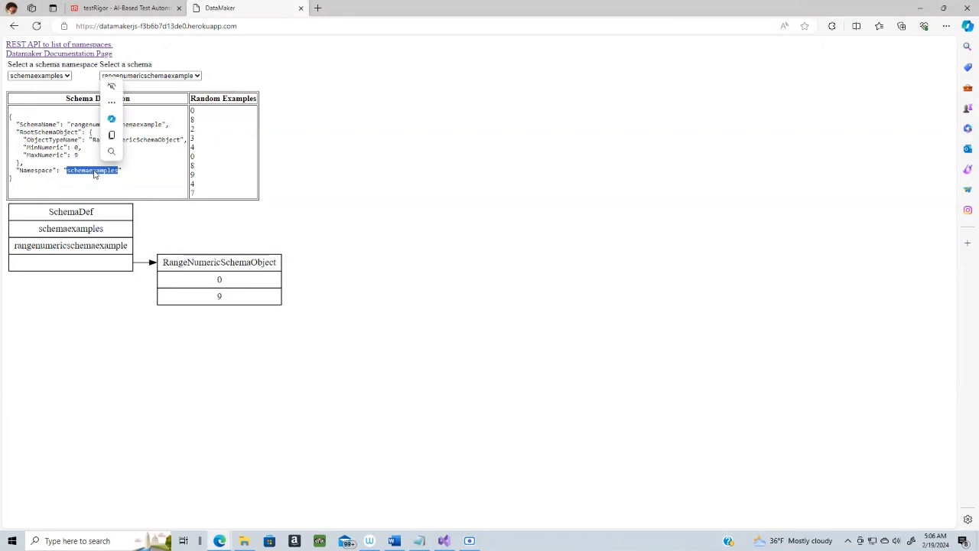
- Copy the RangeNumericSchemaObject label from the schema diagram and clear the selection
click(227, 261)
double_click(226, 261)
right_click(226, 262)
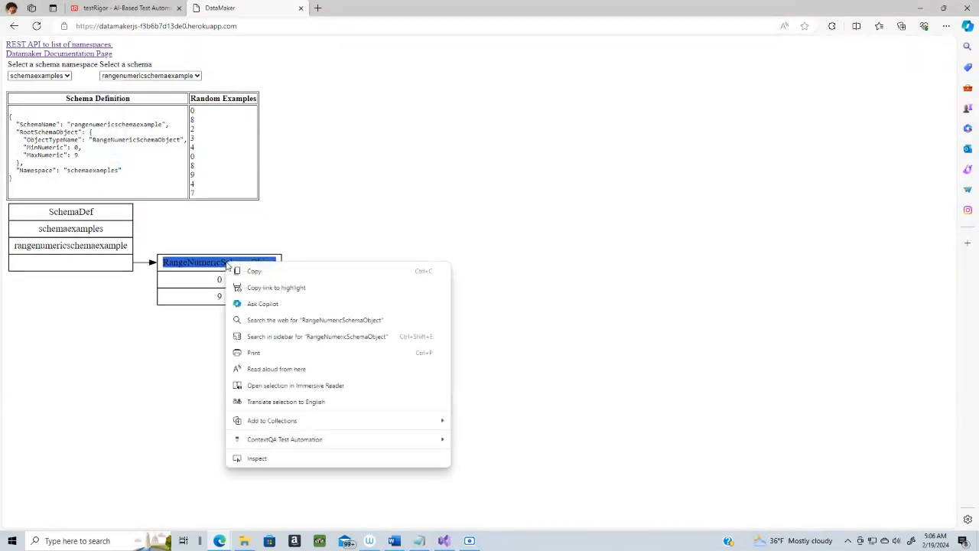
click(268, 269)
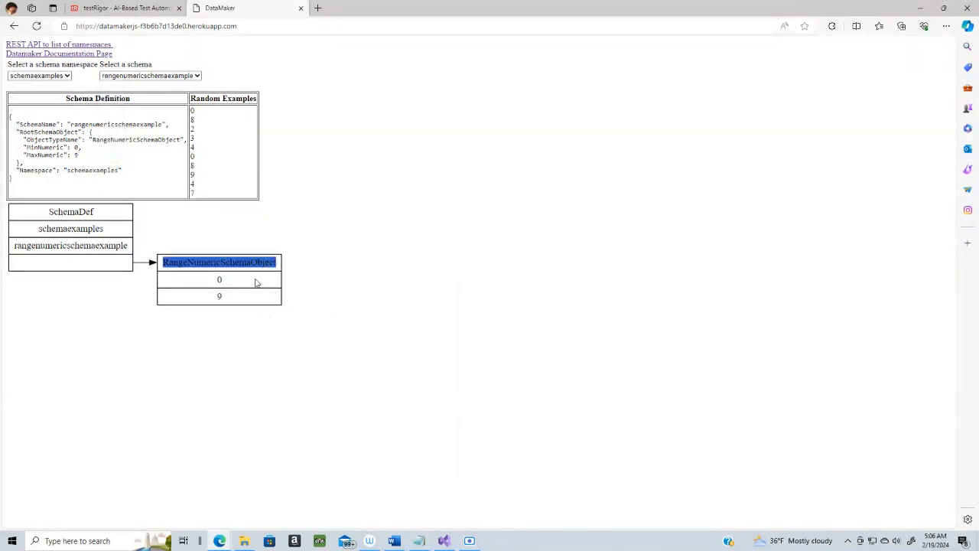
click(227, 281)
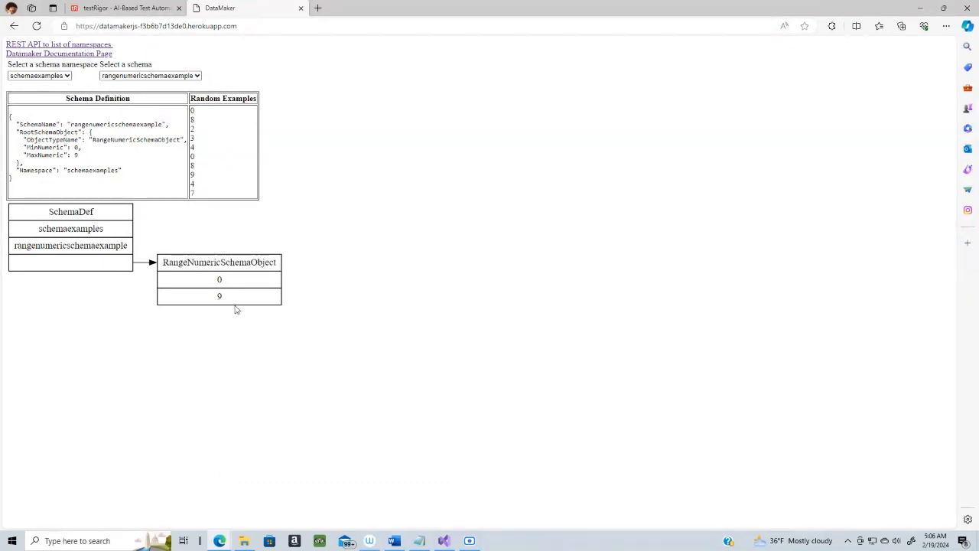
- Load the defaultchoiceschemaexample schema and copy val1 from the StaticSchemaObject box in its diagram
click(197, 76)
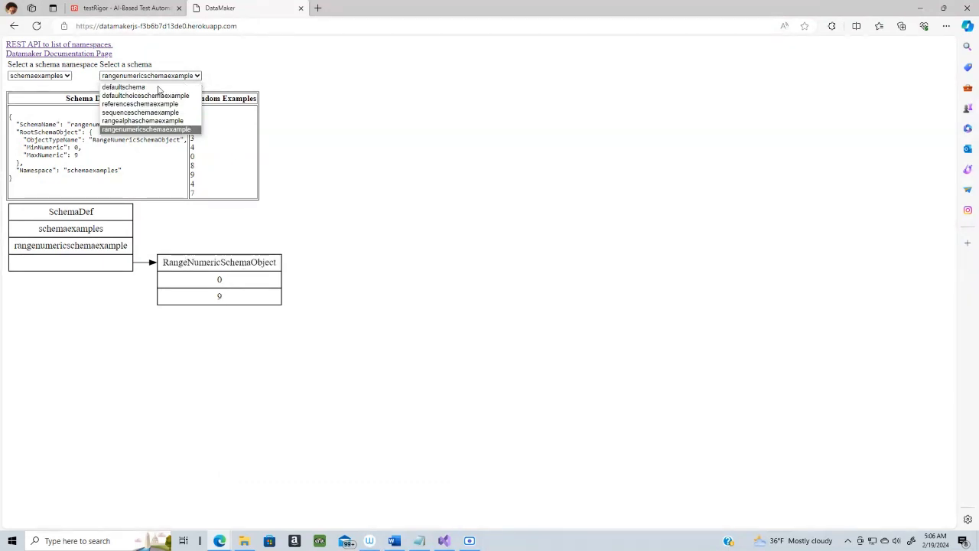
click(151, 97)
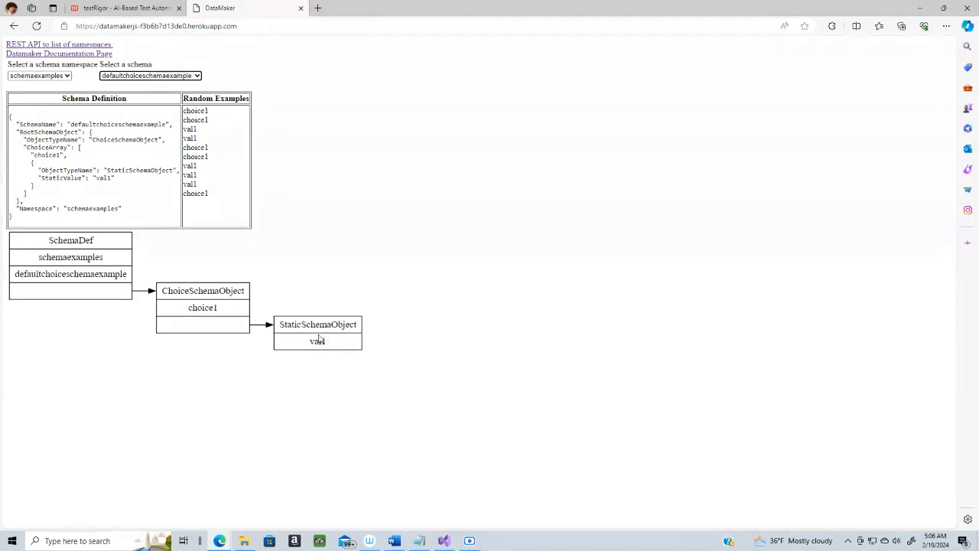
double_click(317, 341)
right_click(319, 342)
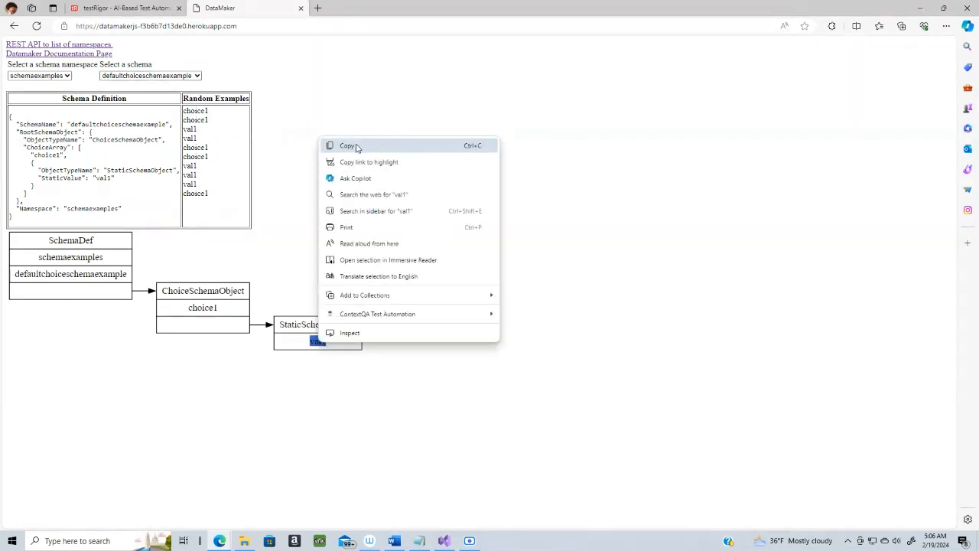
click(356, 147)
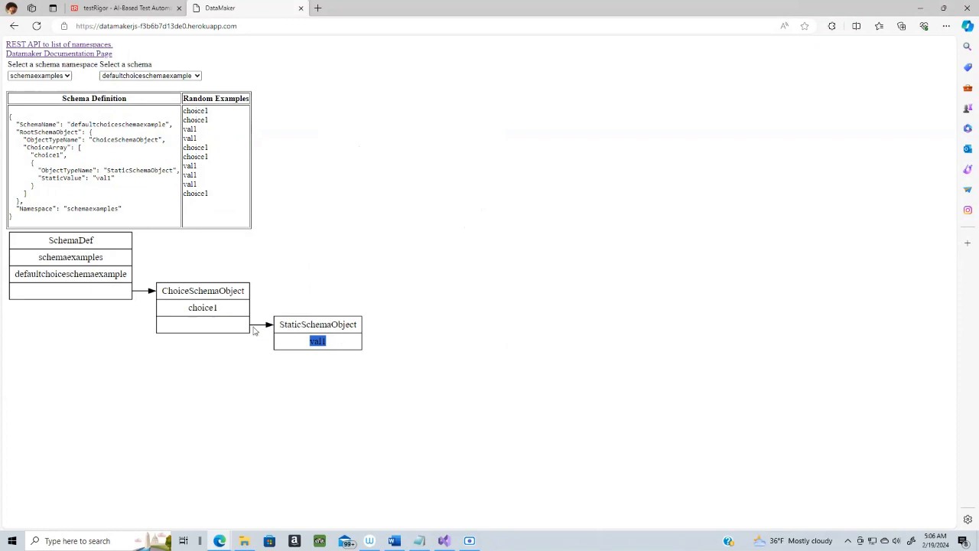
click(224, 317)
- Switch the schema namespace to networktypes and load its url schema
click(68, 77)
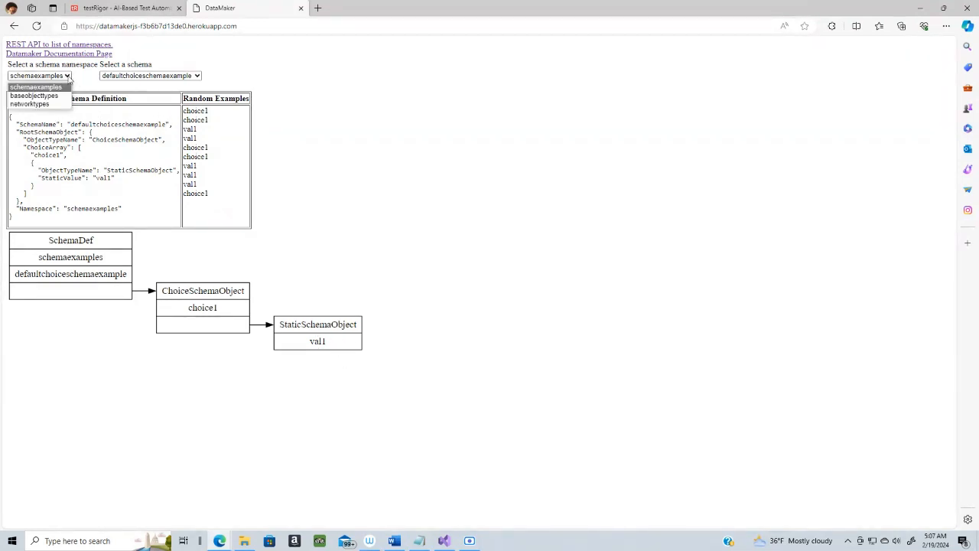
click(34, 105)
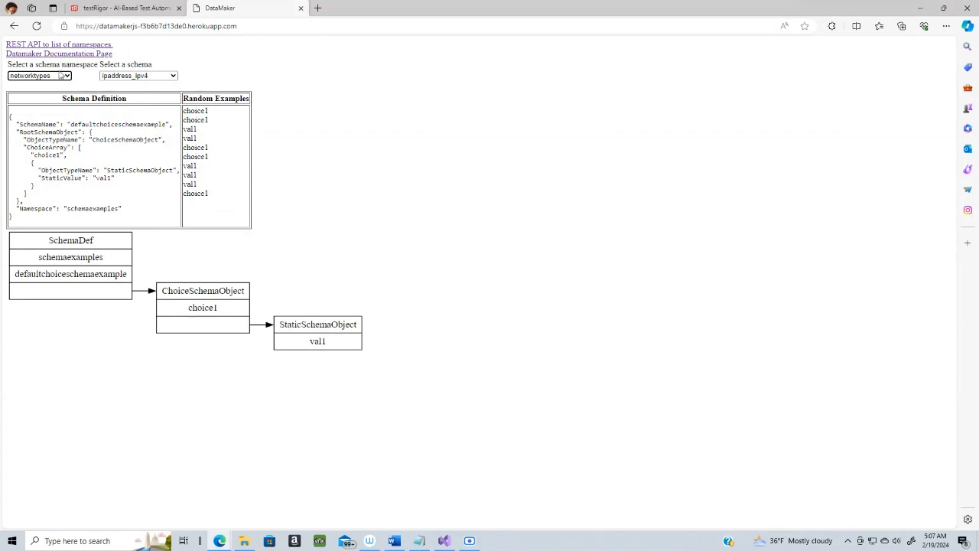
click(174, 78)
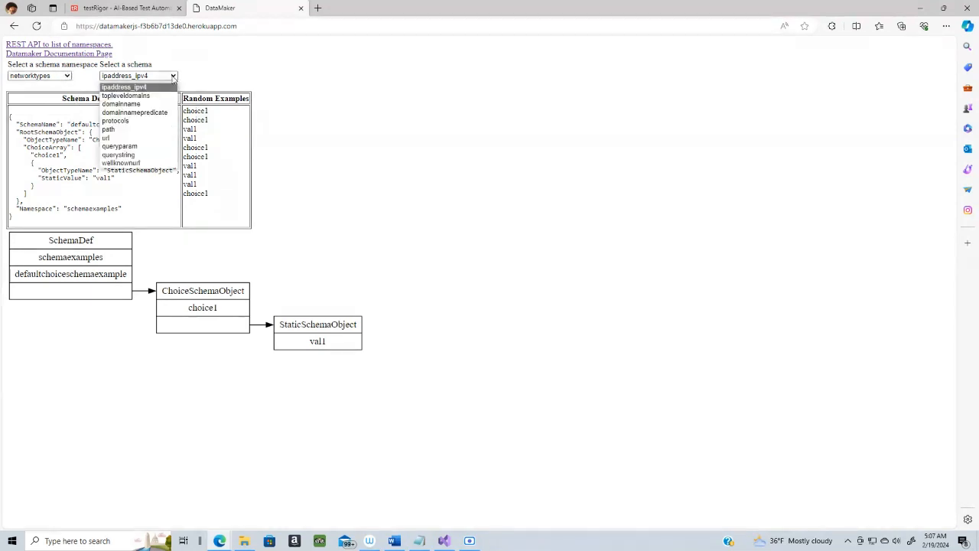
click(111, 138)
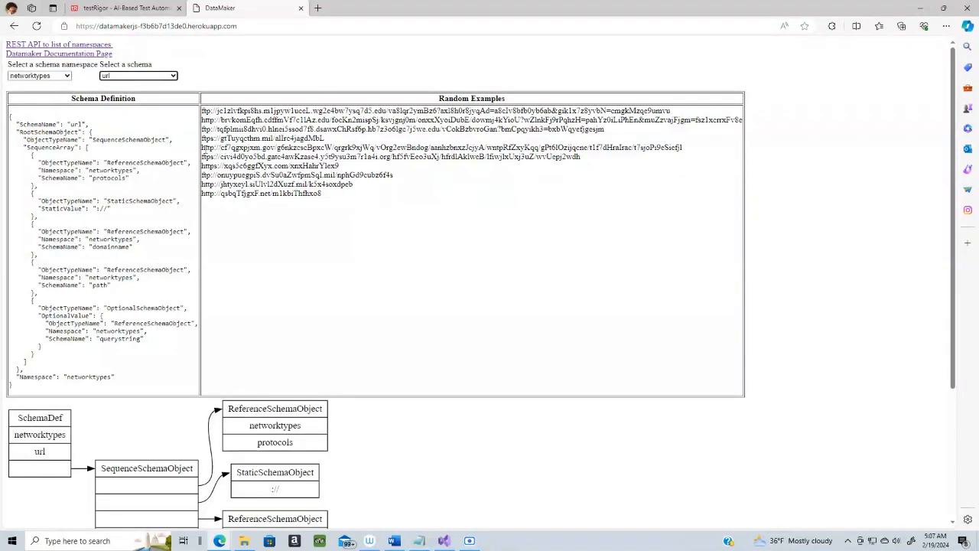
- Copy the entire fifth URL in the random examples list
drag(201, 147, 704, 153)
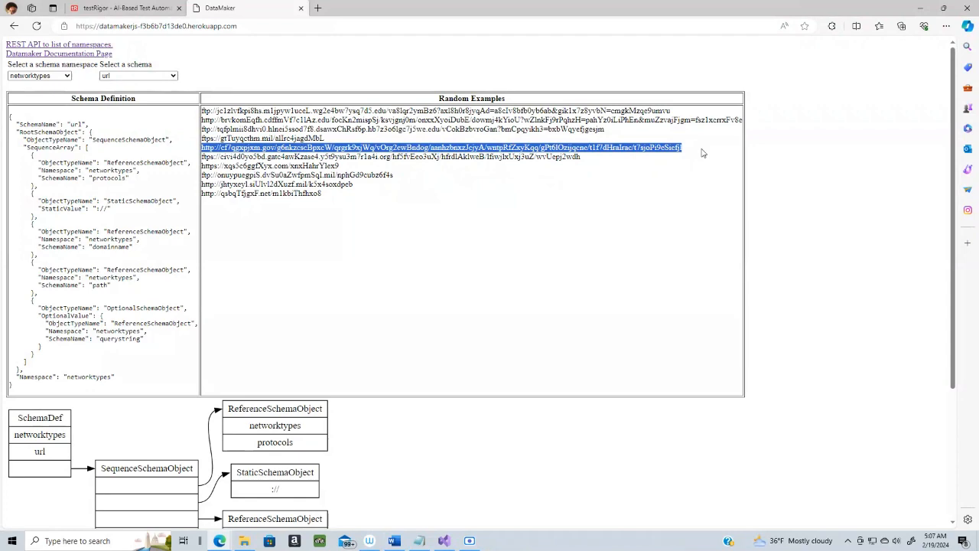
right_click(633, 152)
click(656, 159)
- Copy the text running from SequenceSchemaObject in the schema definition through the last random example, then clear the selection
drag(336, 198, 115, 140)
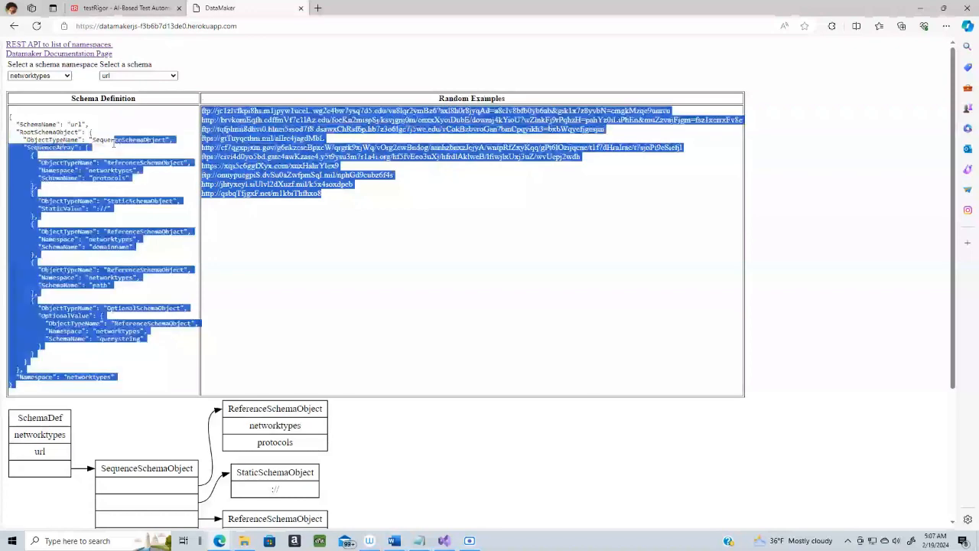
right_click(59, 186)
click(84, 191)
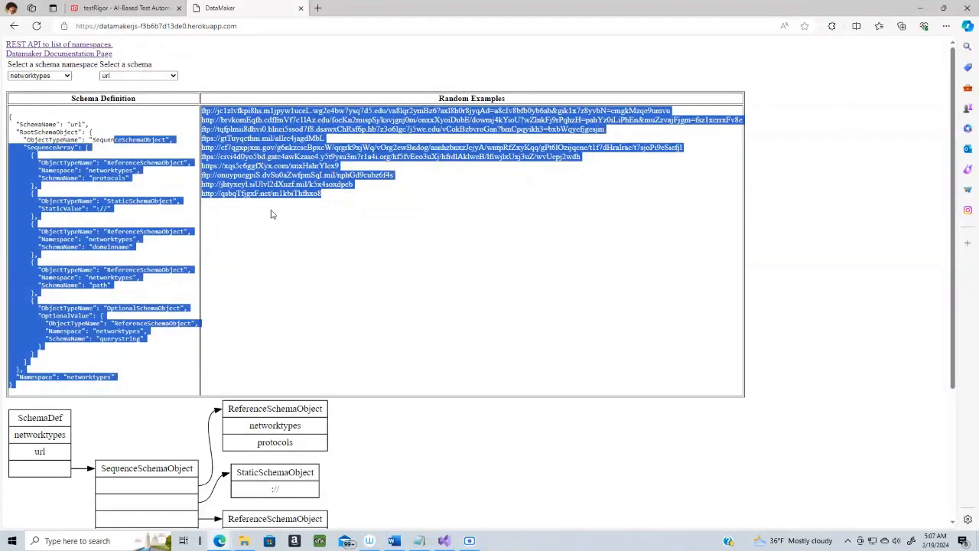
click(659, 345)
- Copy the text spanning the ReferenceSchemaObject, networktypes and protocols rows of the diagram's uppermost reference box
drag(276, 410, 288, 447)
right_click(287, 446)
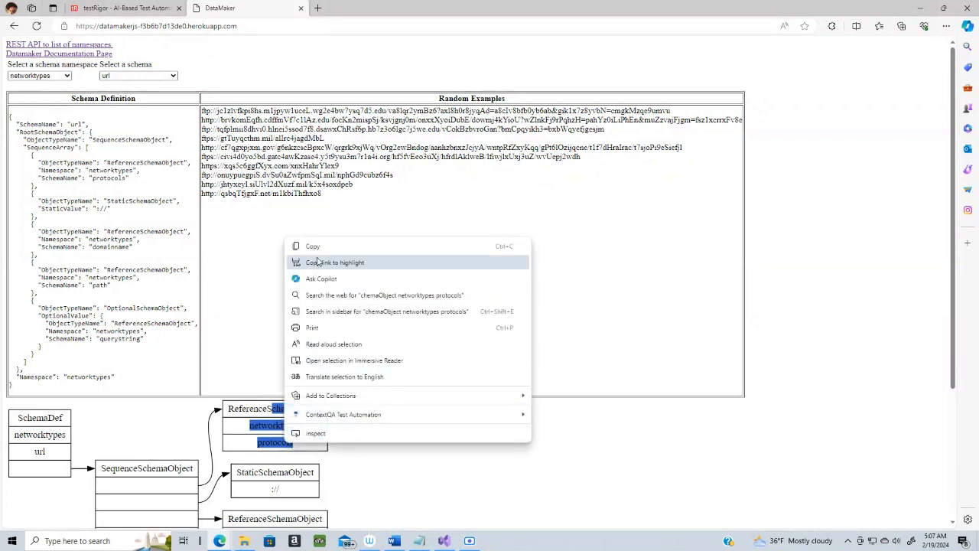
click(315, 246)
- Select and copy the slash characters in the value row of the diagram's StaticSchemaObject box
click(263, 491)
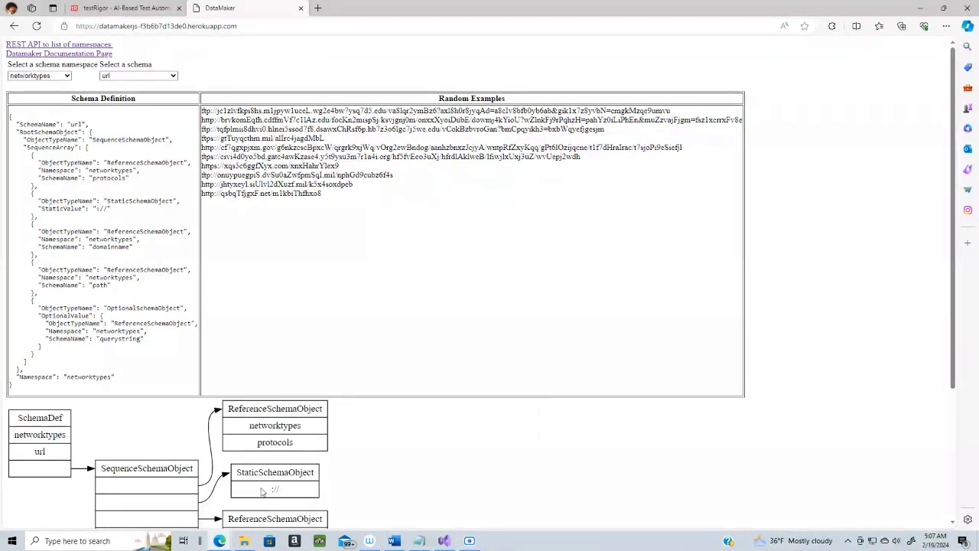
drag(263, 491, 284, 492)
click(284, 491)
click(276, 491)
drag(272, 490, 284, 494)
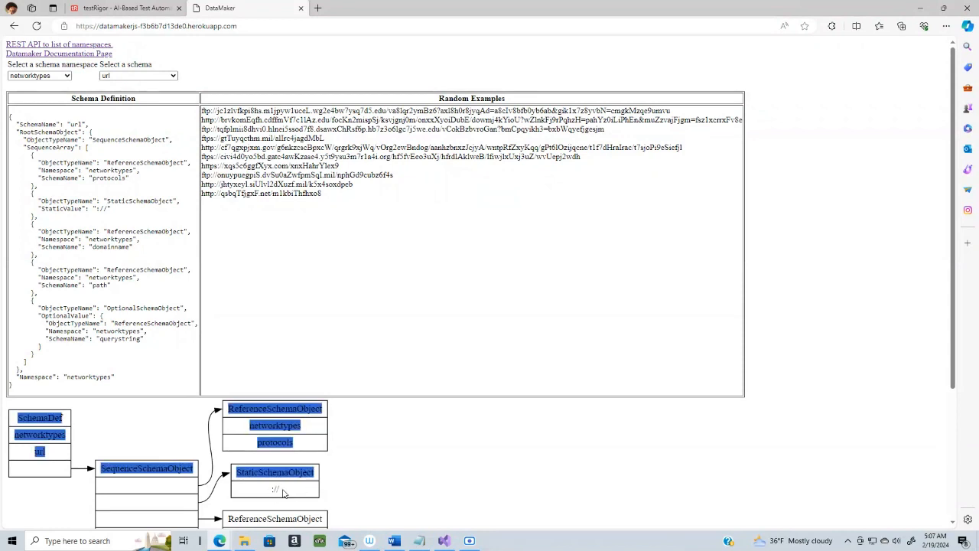
click(284, 493)
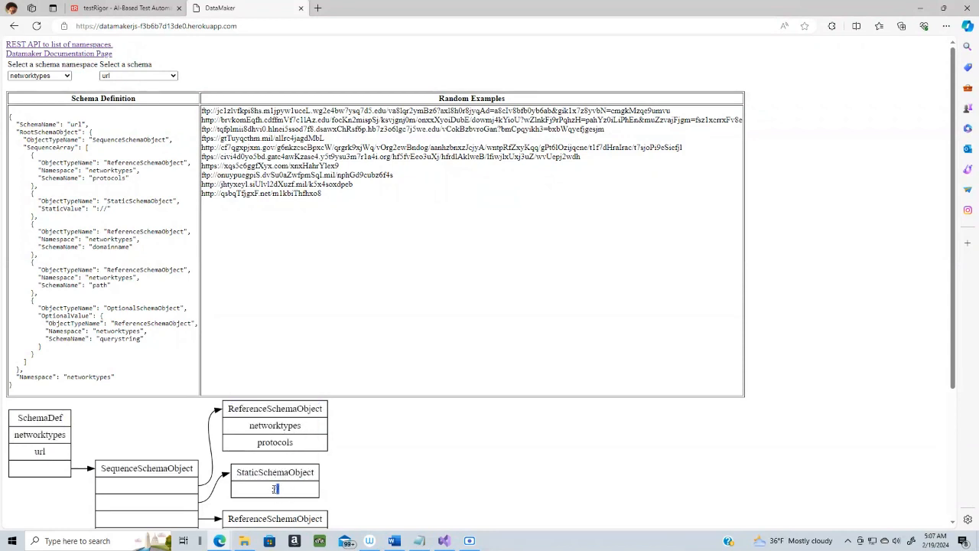
right_click(274, 489)
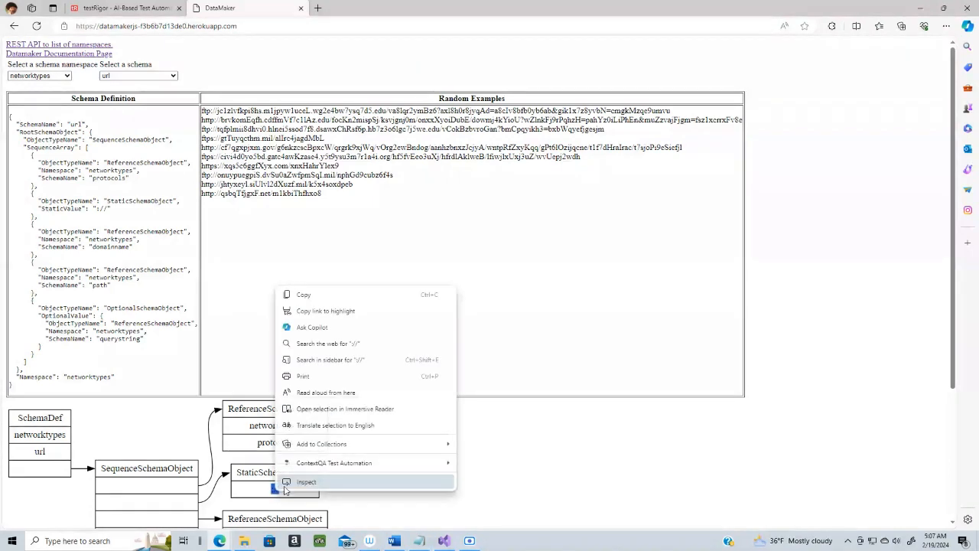
click(310, 296)
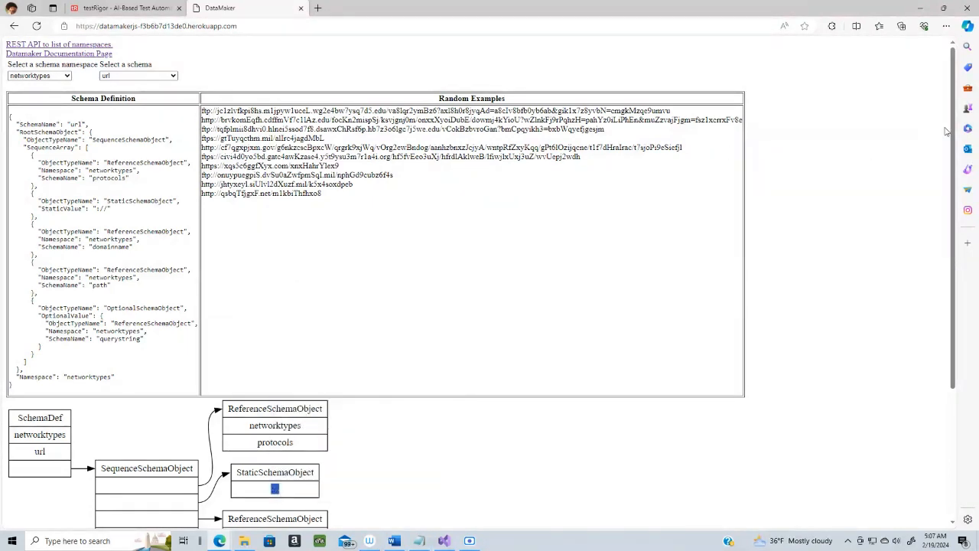
- Close the DataMaker tab and reopen the page in a new tab at datamakerjs-f3b6b7d13de0.herokuapp.com/
mouse_move(952, 132)
mouse_down()
mouse_move(955, 205)
mouse_move(951, 135)
mouse_up()
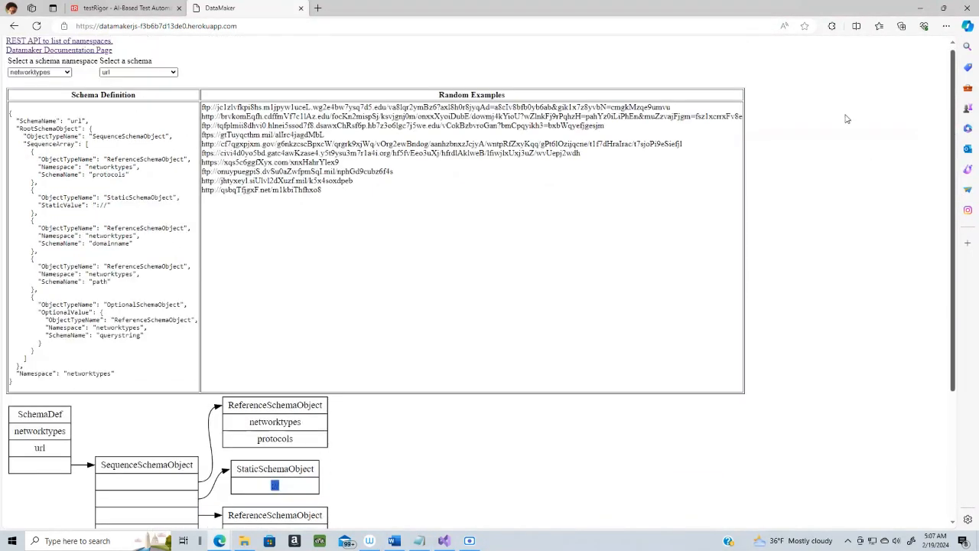
click(301, 8)
click(196, 9)
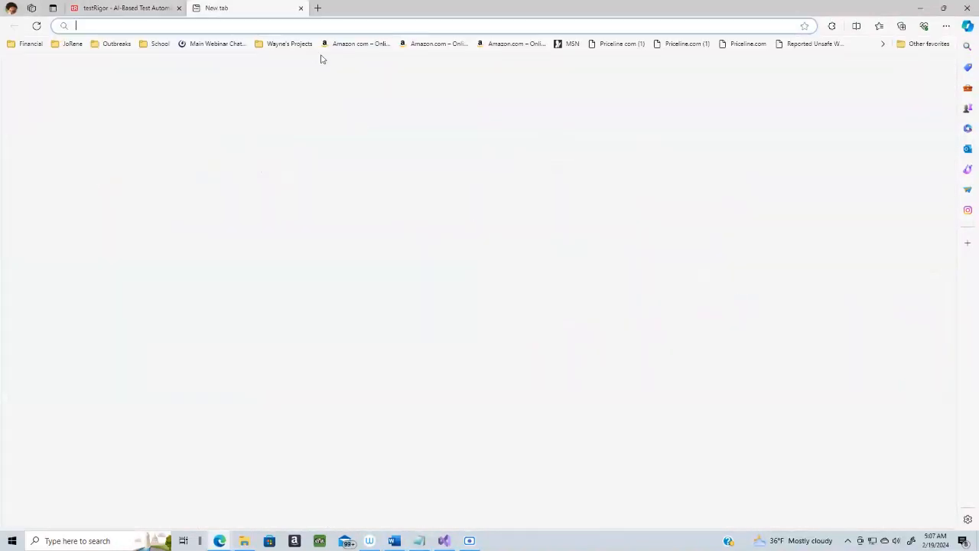
text(da)
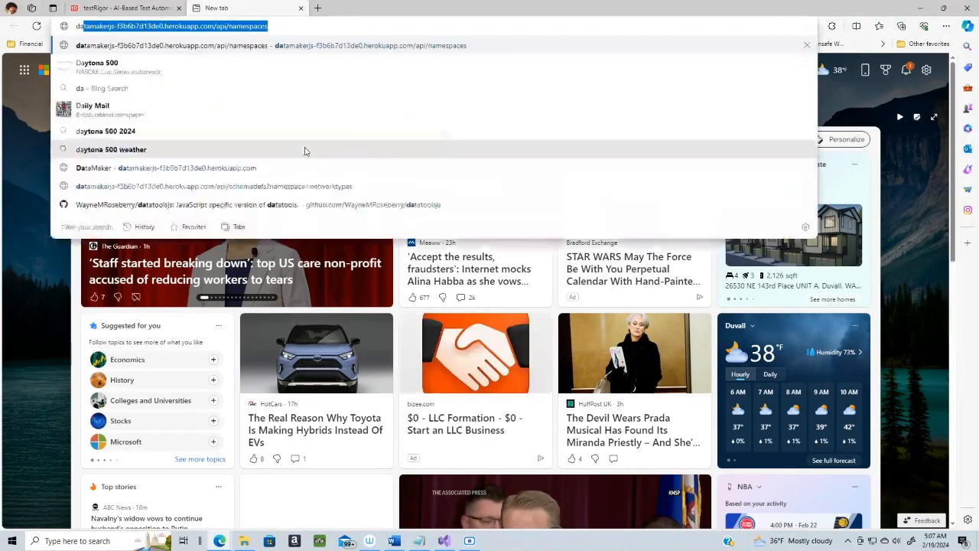
key(End)
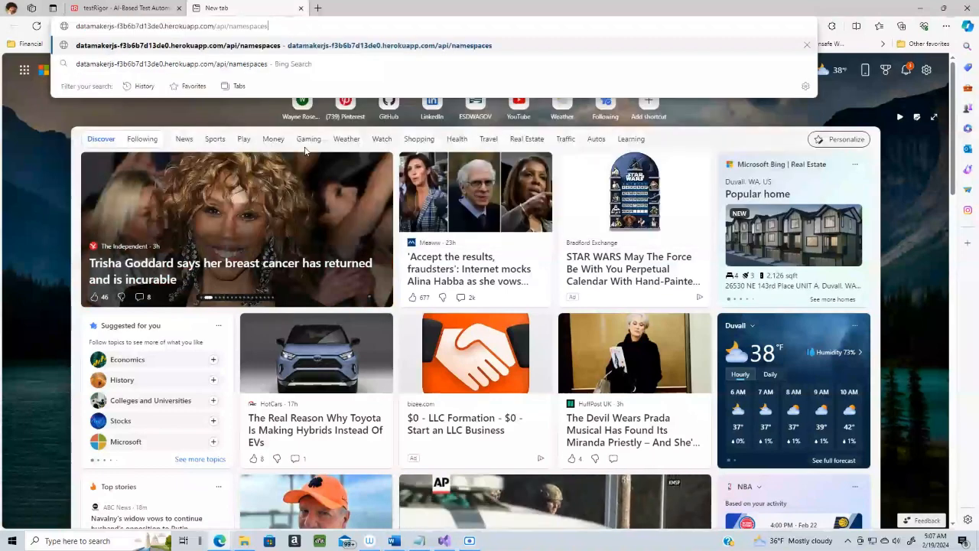
key(BackSpace)
key(BackSpace)
key(BackSpace)
key(BackSpace)
key(BackSpace)
key(BackSpace)
key(BackSpace)
key(BackSpace)
key(BackSpace)
key(BackSpace)
key(BackSpace)
key(BackSpace)
key(BackSpace)
key(BackSpace)
key(BackSpace)
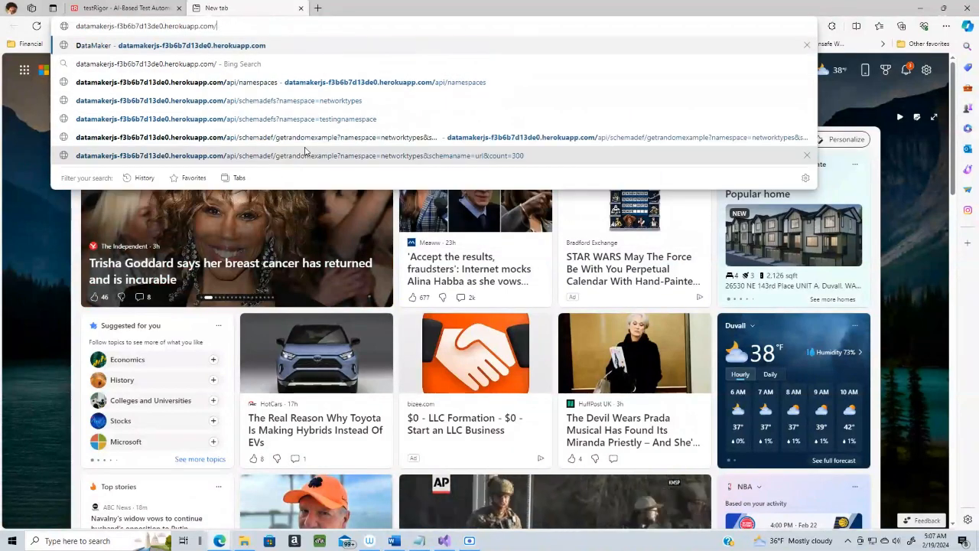
key(Return)
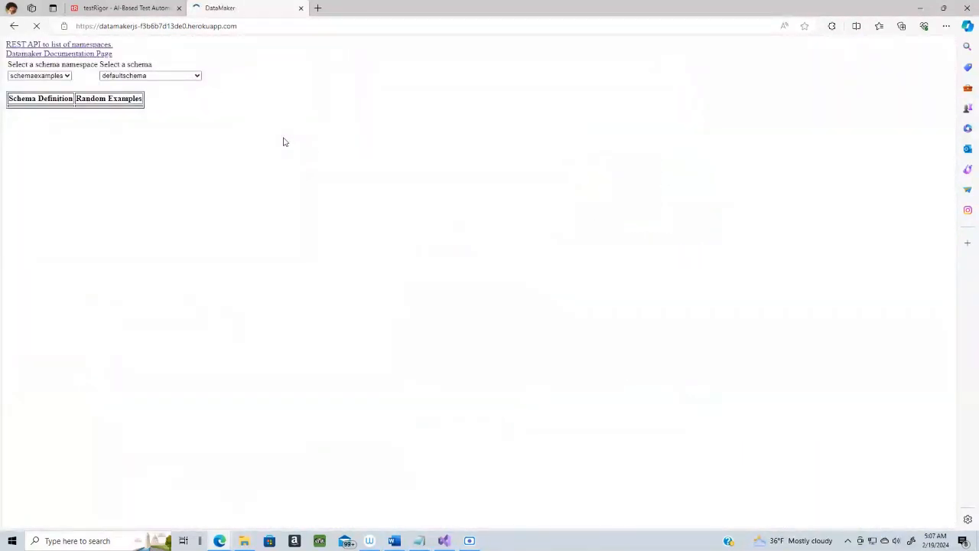
- Choose the referenceschemaexample schema and copy its name from the diagram's SchemaDef box
click(198, 76)
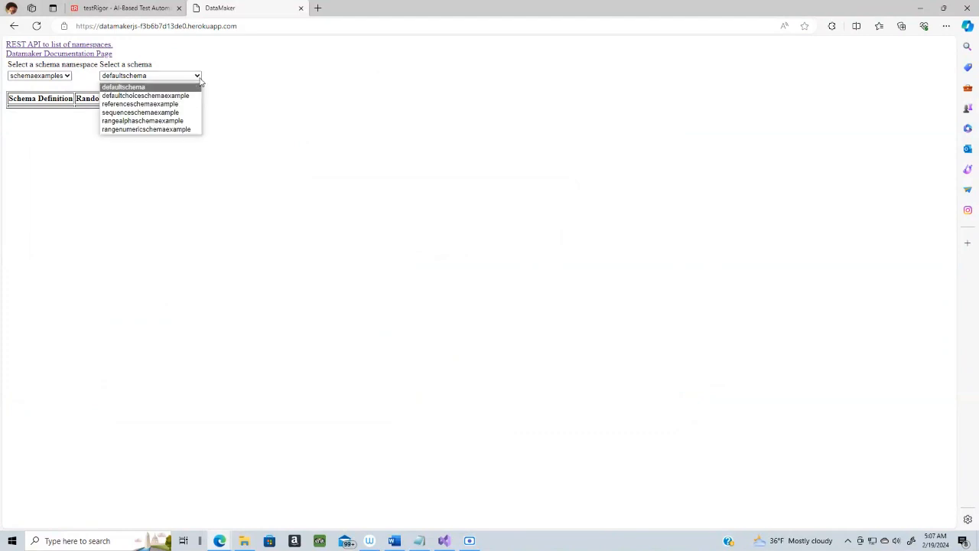
click(172, 106)
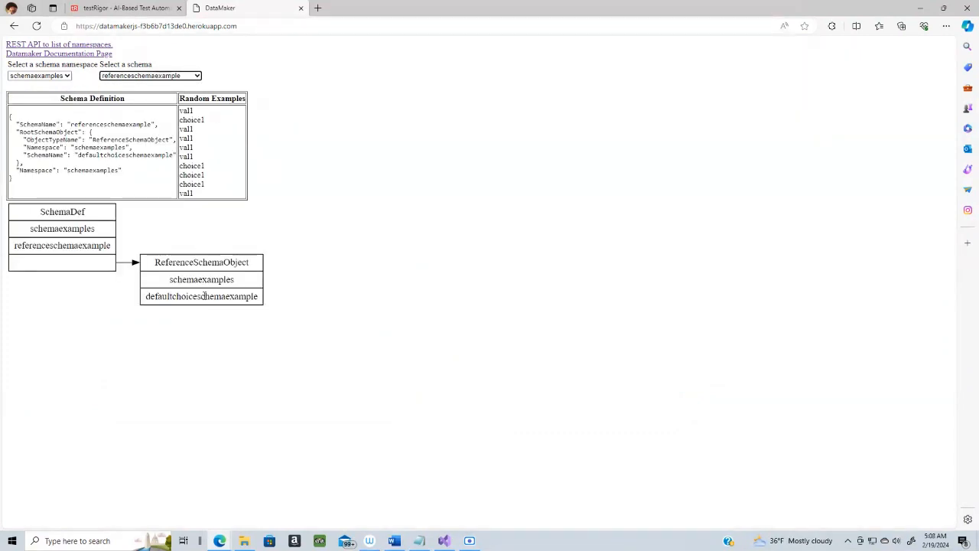
double_click(55, 245)
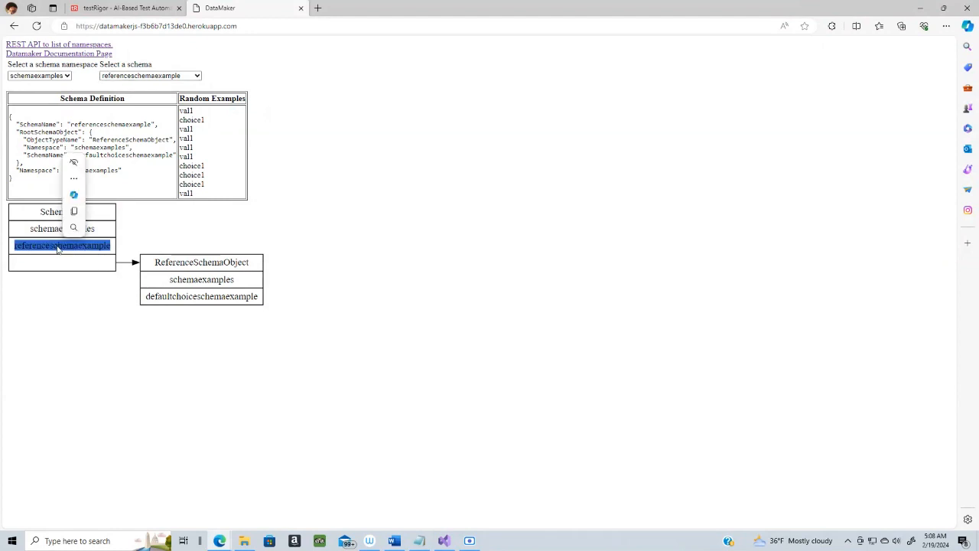
right_click(58, 250)
click(85, 254)
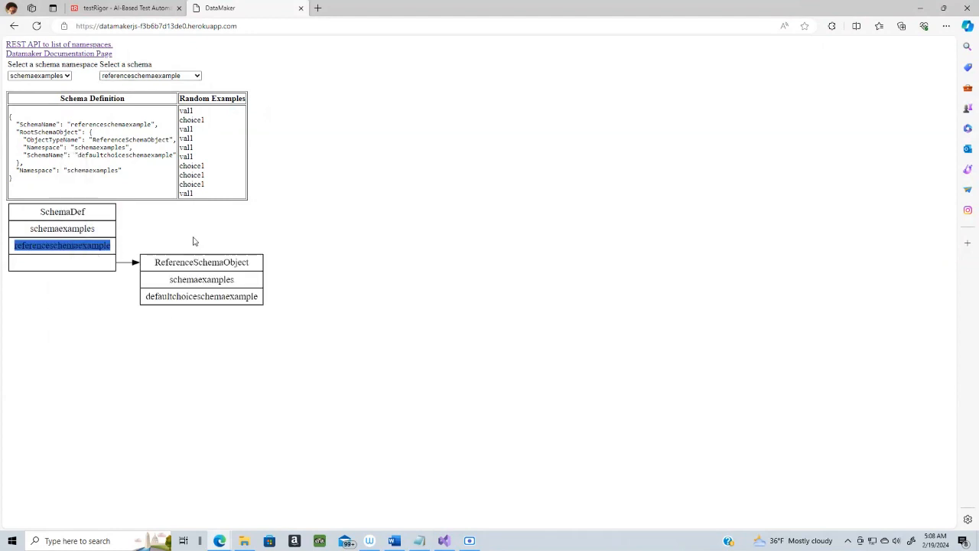
- Select and copy the fifth value, val1, in the random examples list
click(191, 146)
double_click(190, 146)
right_click(191, 147)
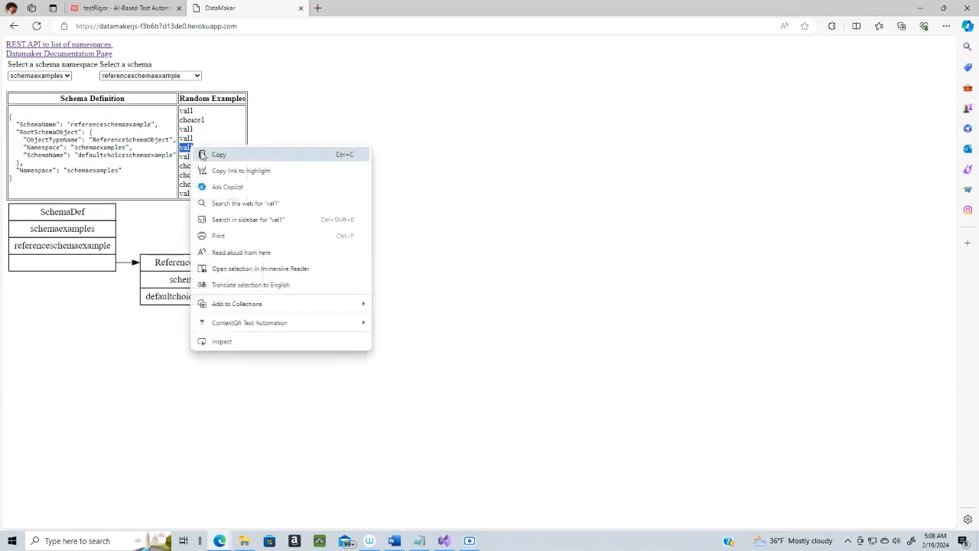
click(222, 157)
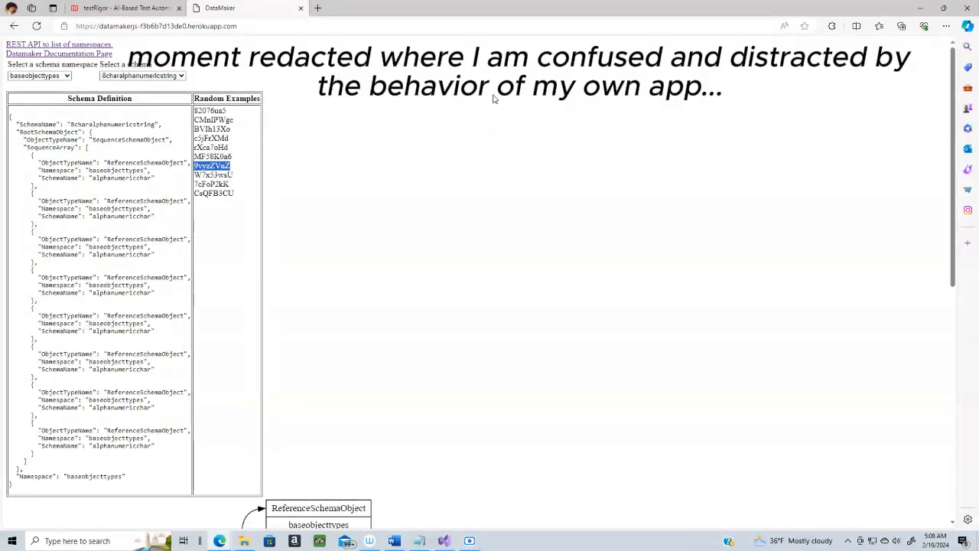
- Close the current DataMaker session and load datamakerjs-f3b6b7d13de0.herokuapp.com again in a fresh tab
click(301, 7)
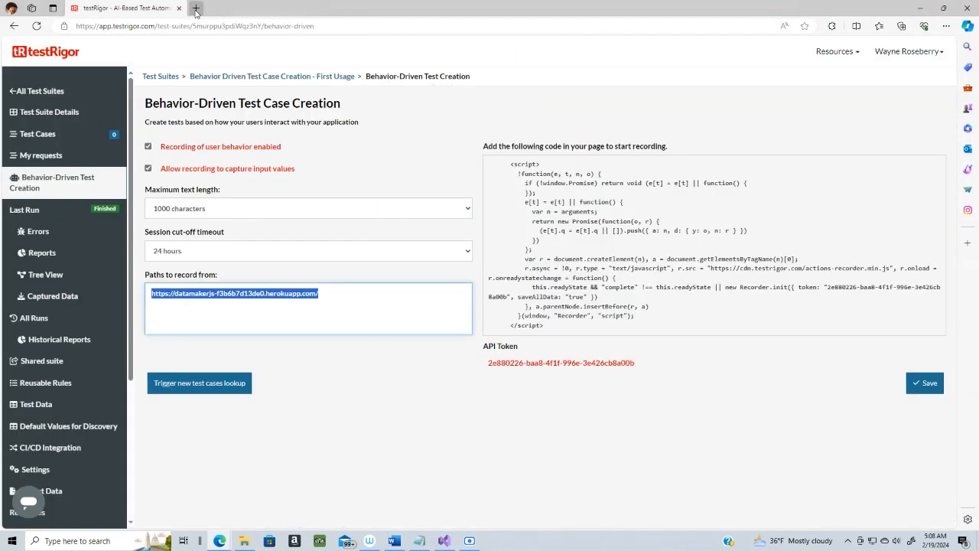
click(196, 8)
text(dat)
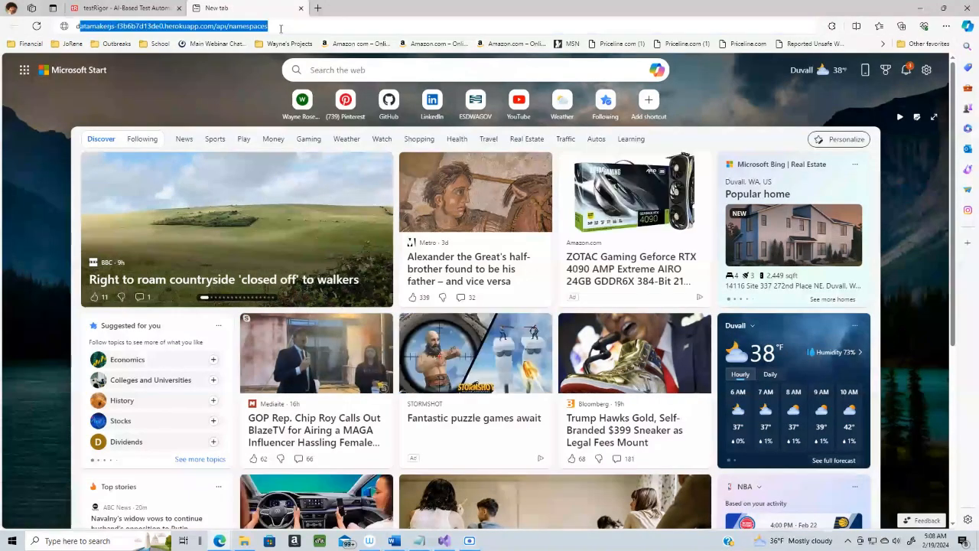
key(End)
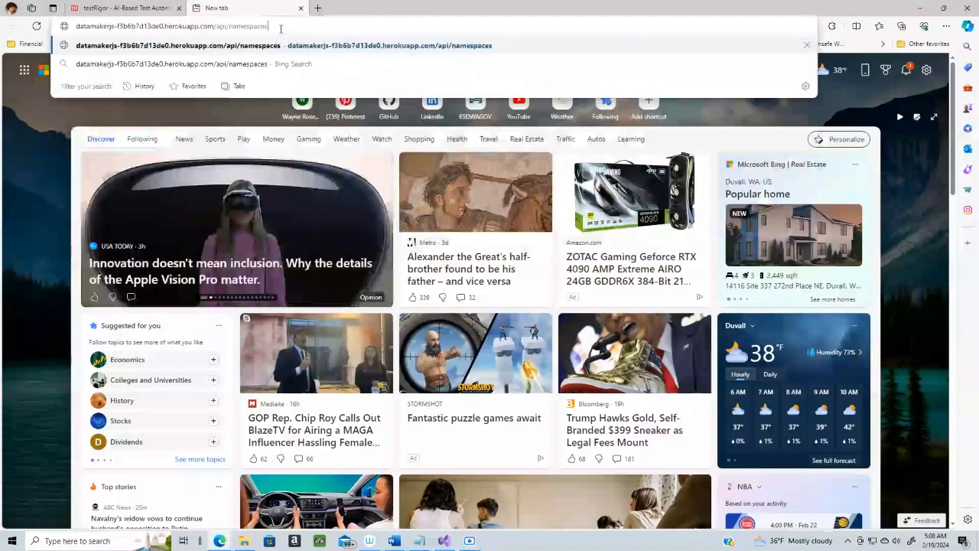
key(BackSpace)
key(BackSpace)
key(BackSpace)
key(BackSpace)
key(BackSpace)
key(BackSpace)
key(BackSpace)
key(BackSpace)
key(BackSpace)
key(BackSpace)
key(BackSpace)
key(BackSpace)
key(BackSpace)
key(BackSpace)
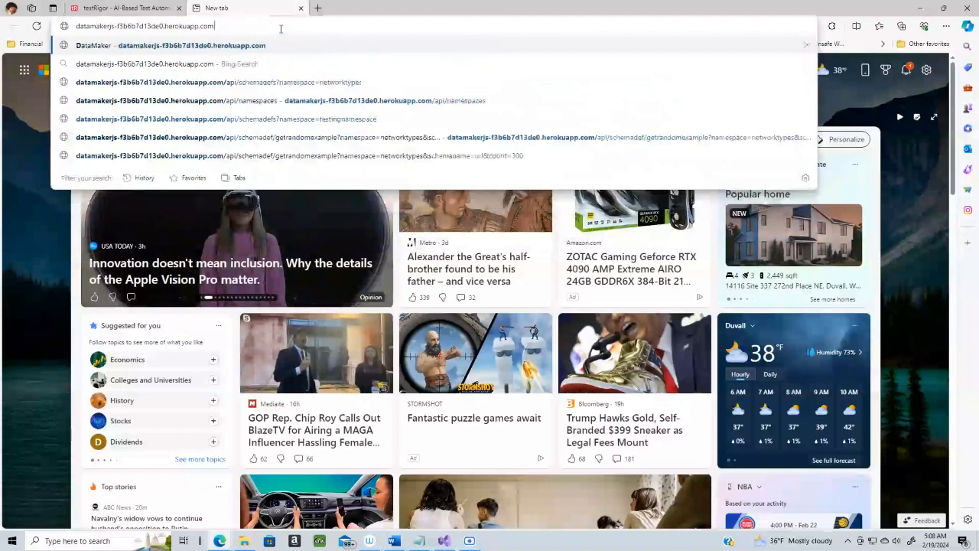
key(Return)
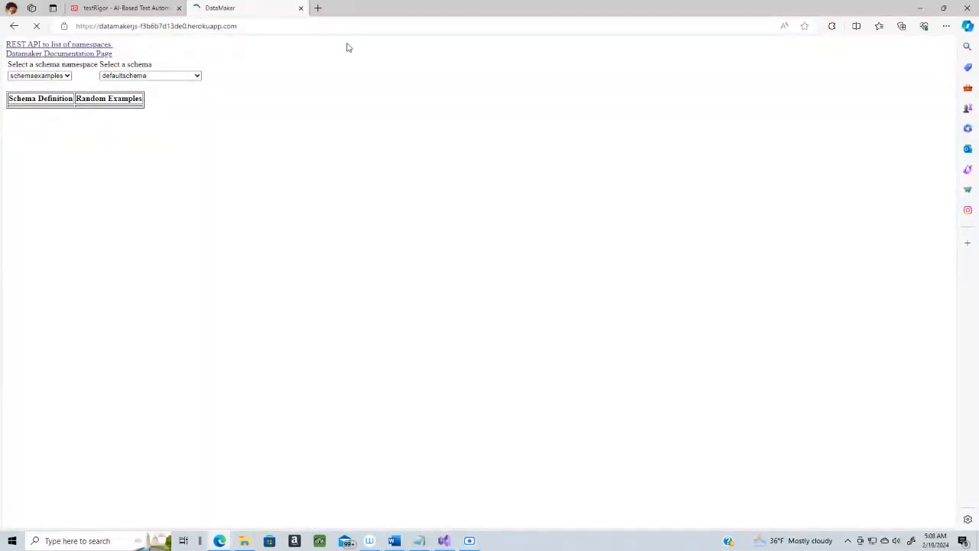
- Load the DataMaker page with the query string ?thing=stuff appended to its address
click(309, 26)
click(308, 26)
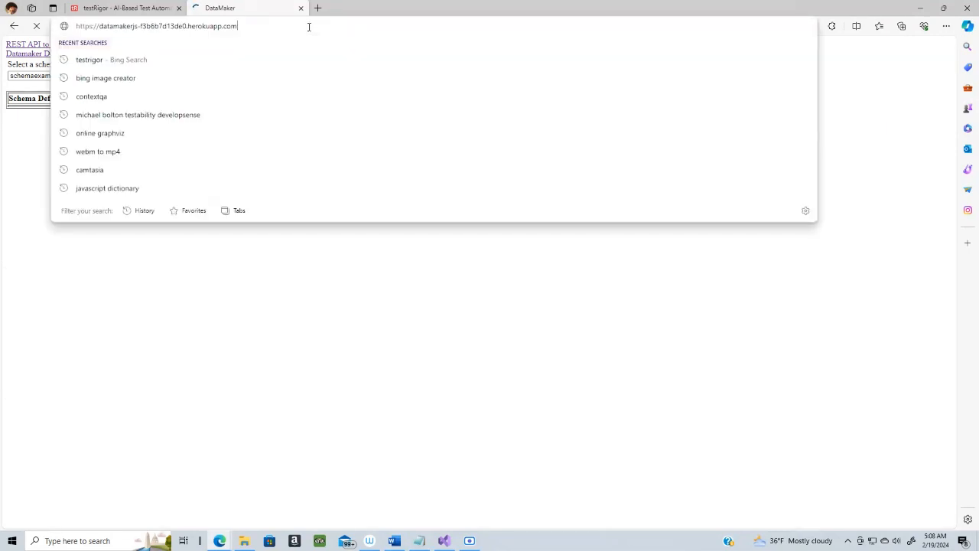
text(?th)
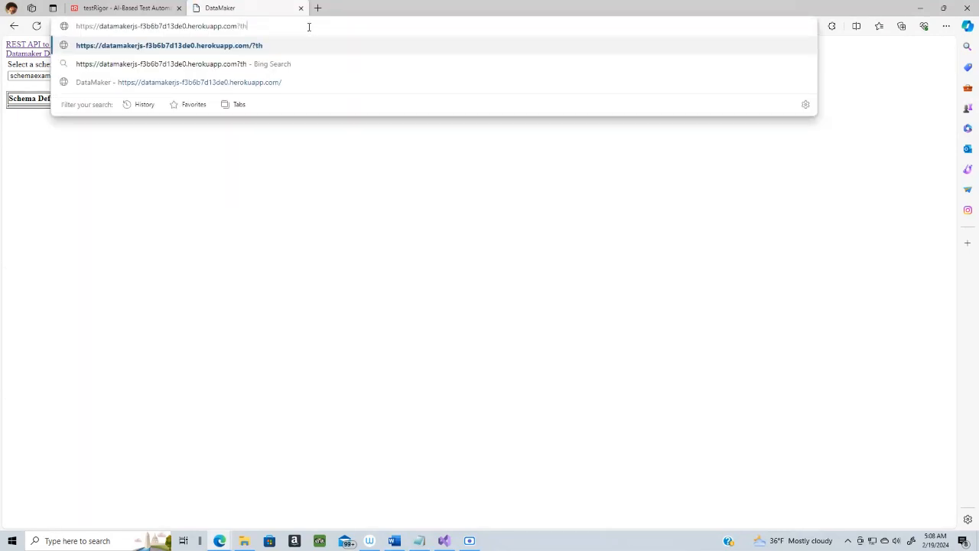
text(ing=stuff)
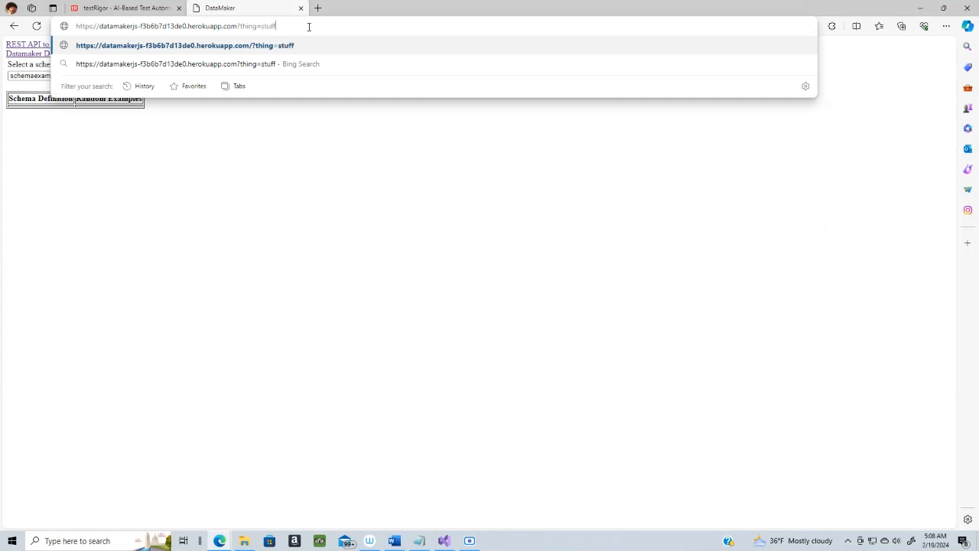
key(Return)
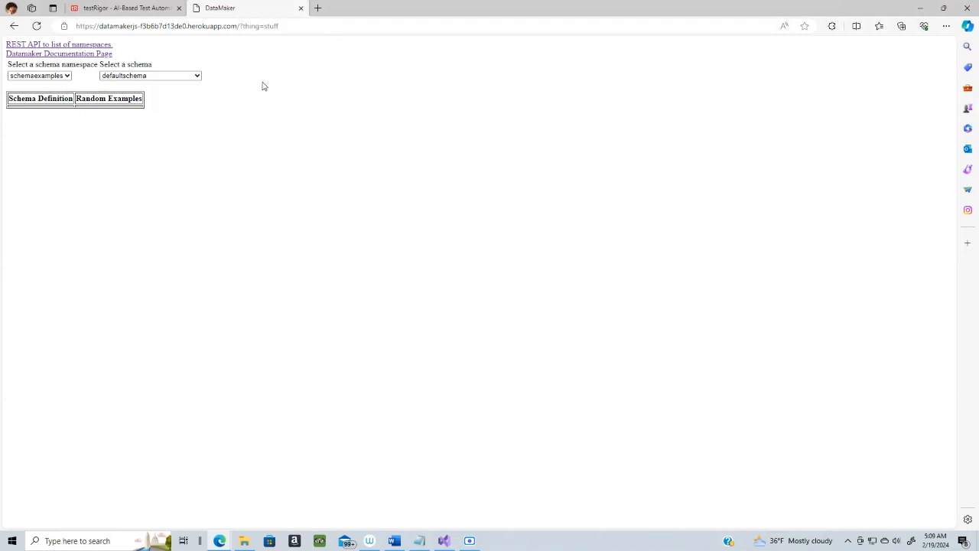
- Choose the baseobjecttypes namespace and its numeric0to255 schema
click(67, 78)
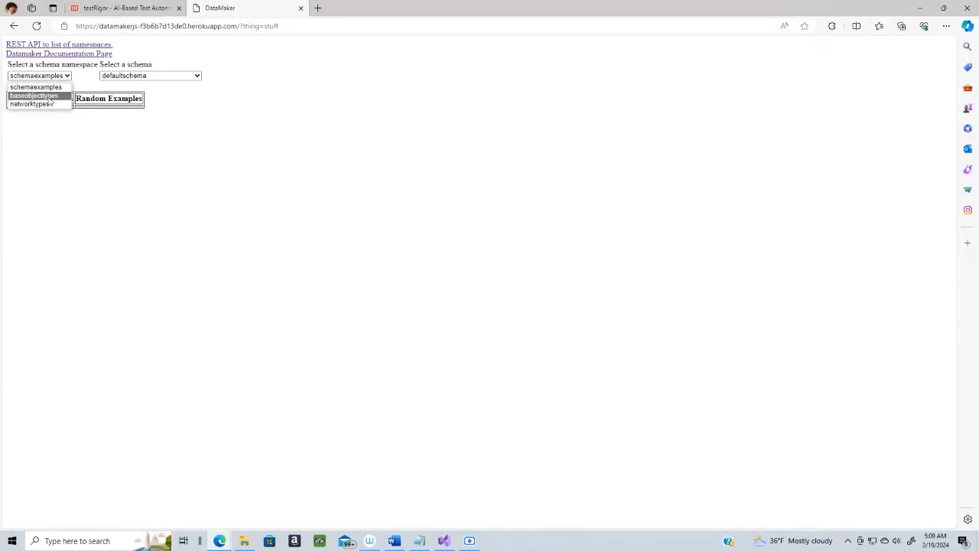
click(45, 98)
click(181, 76)
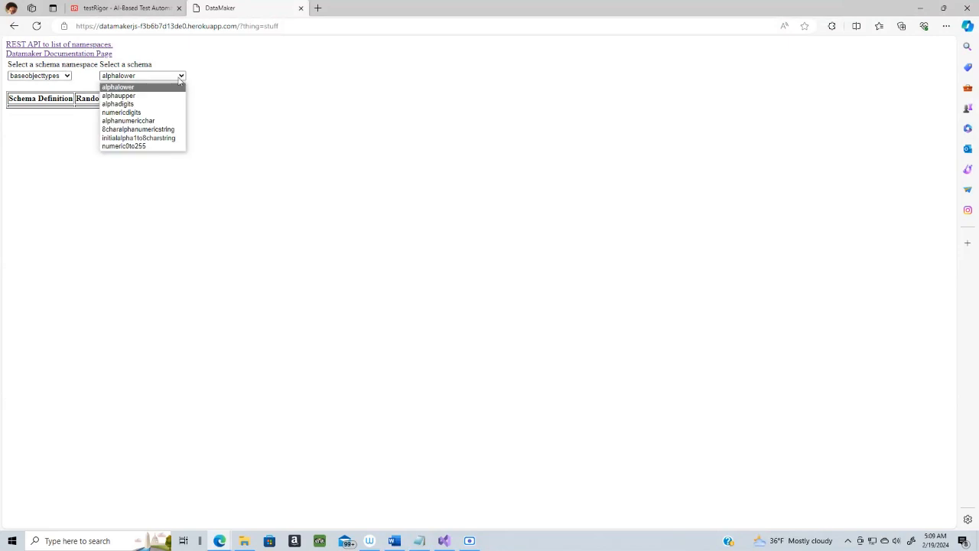
click(131, 145)
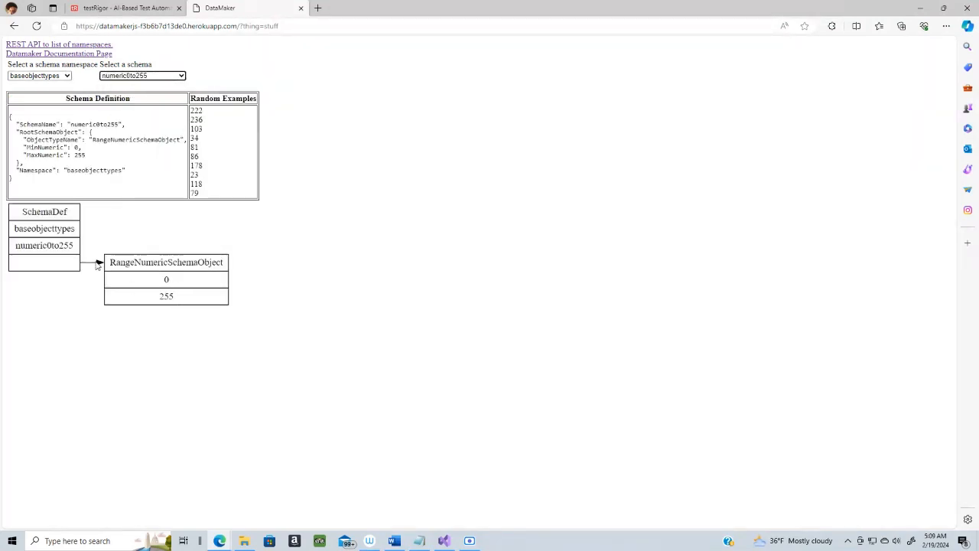
- Select and copy the schema name numeric0to255 in the diagram's SchemaDef box
double_click(40, 245)
right_click(40, 248)
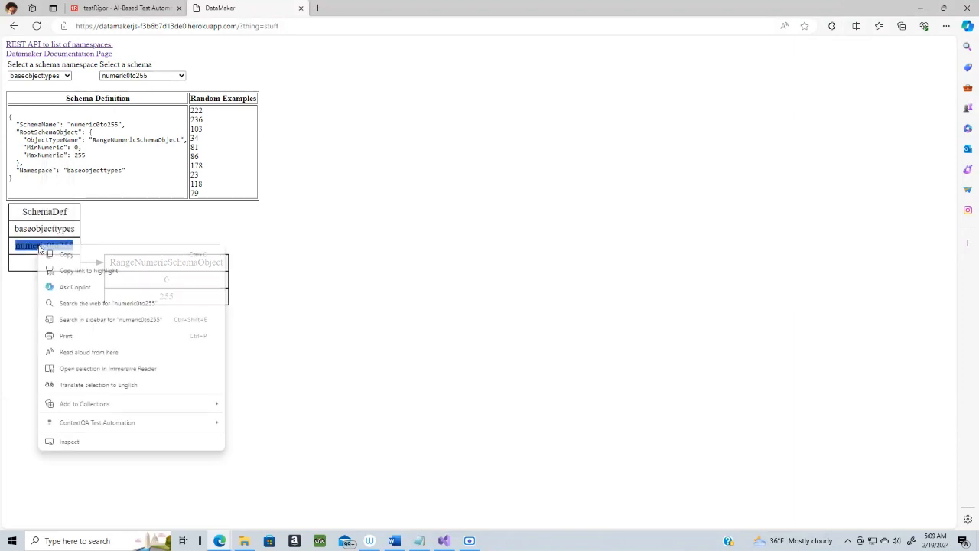
click(68, 255)
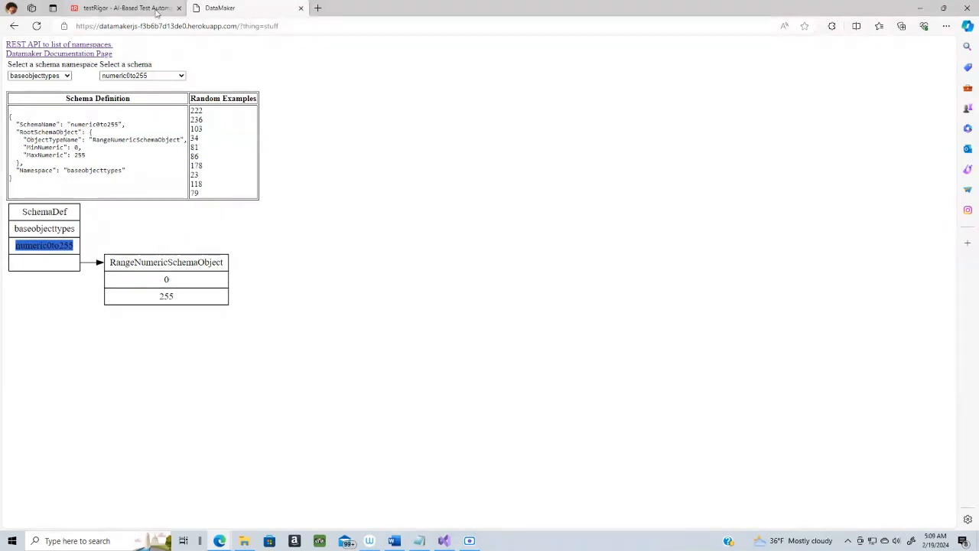
- Close the DataMaker tab and trigger a new test cases lookup in testRigor
click(301, 9)
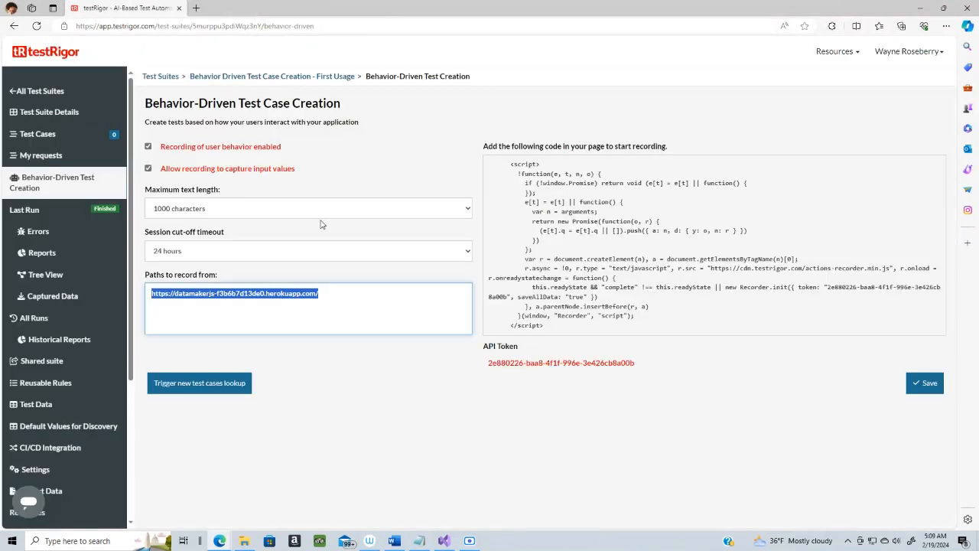
click(192, 388)
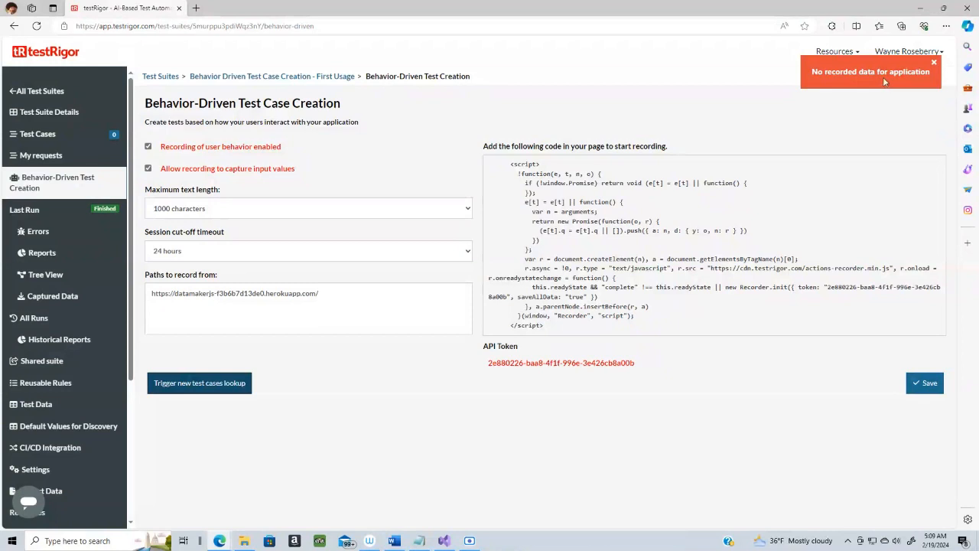
- Switch to the Word notes, widening the window over the browser, and go to the end of the document
click(394, 540)
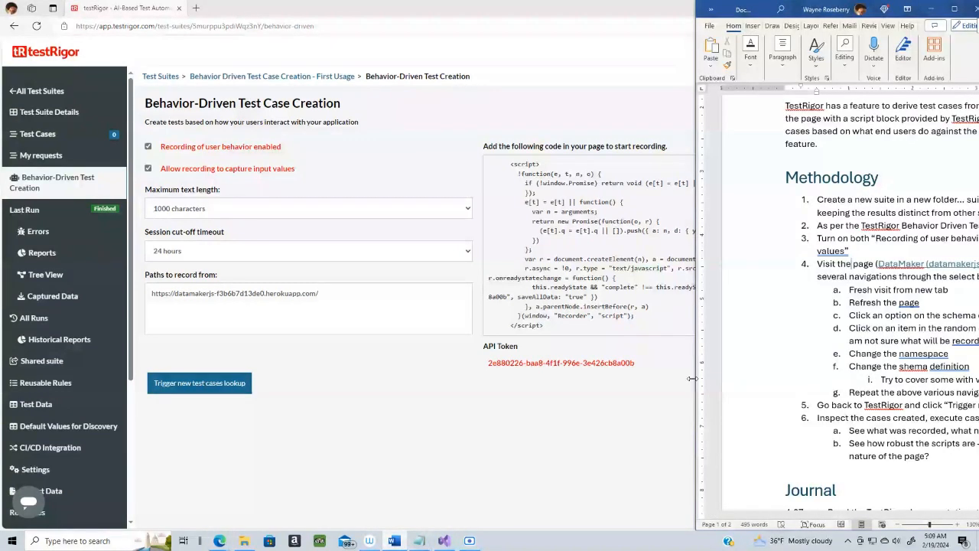
drag(695, 378, 285, 378)
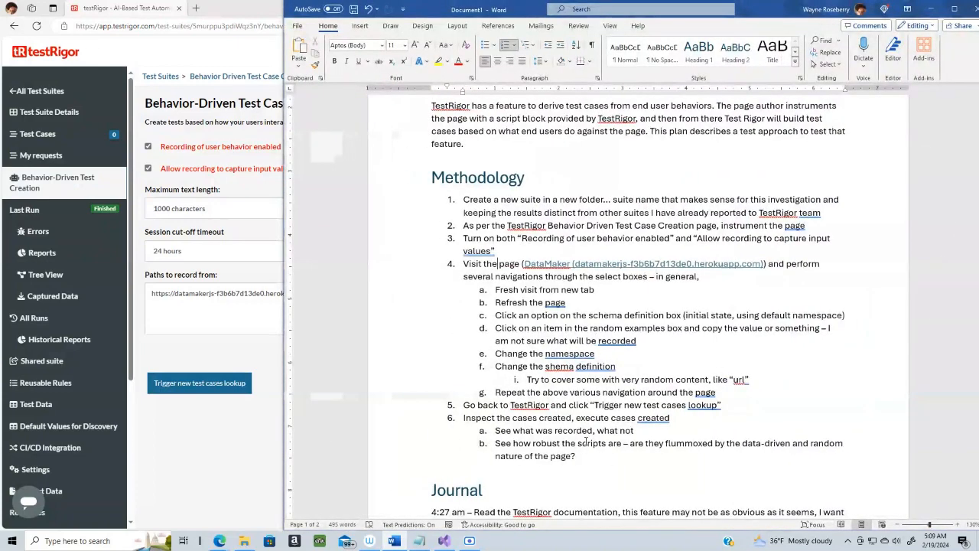
key(ctrl+End)
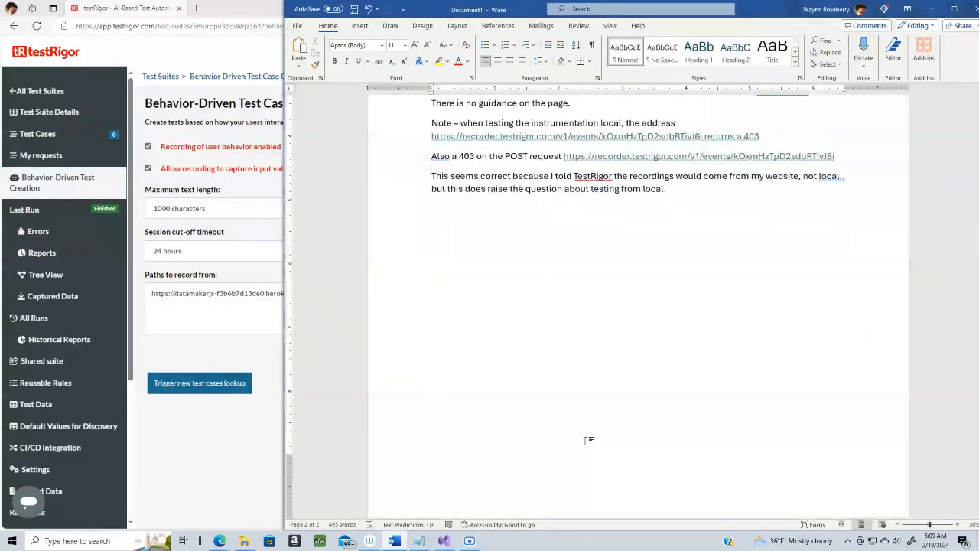
- Start a new issue note reading "ISSUE: I instrumented DataMaker, launched the page at least three times,"
text(IISSUE: I instr)
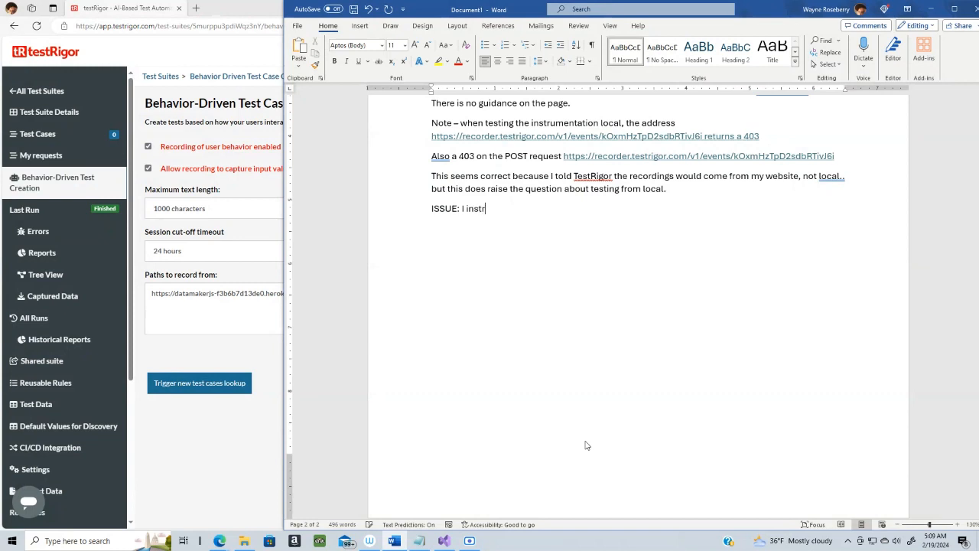
text(umented DatMaker)
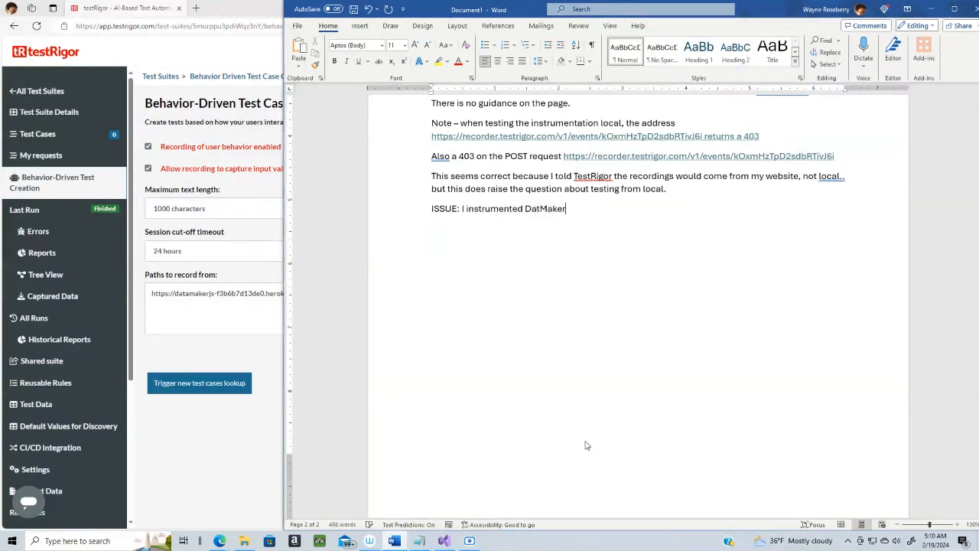
key(BackSpace)
key(BackSpace)
key(BackSpace)
key(BackSpace)
key(BackSpace)
text(aMaker, )
text(recrod)
key(BackSpace)
text(launched the )
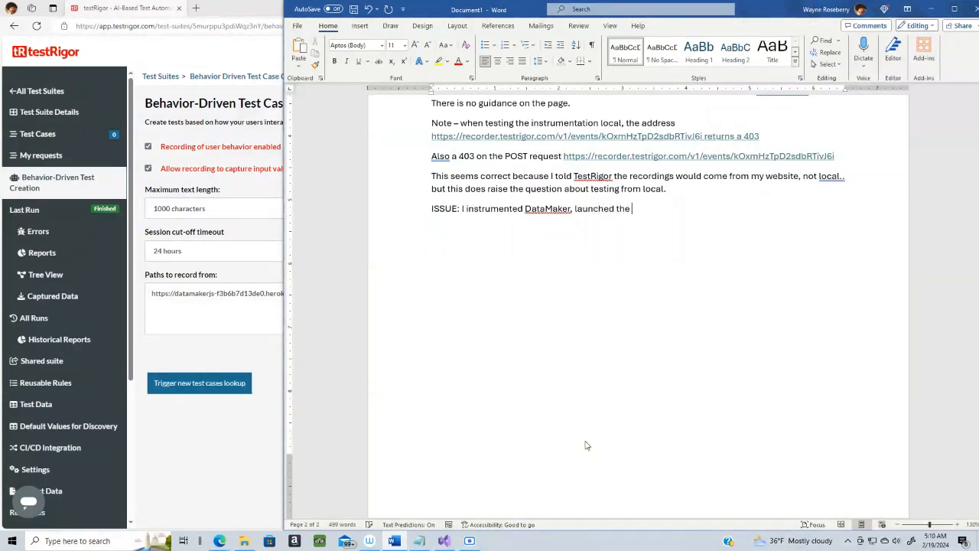
text(page at least three times,)
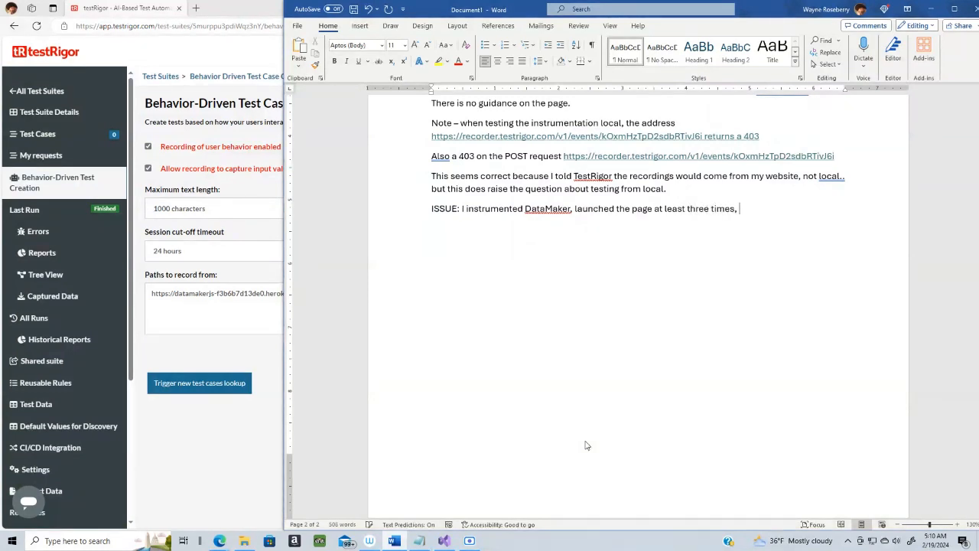
- Continue the issue note with "clicked around in the page – clicked “Trigger new test cases lookup” and got"
text( clicked around in the page)
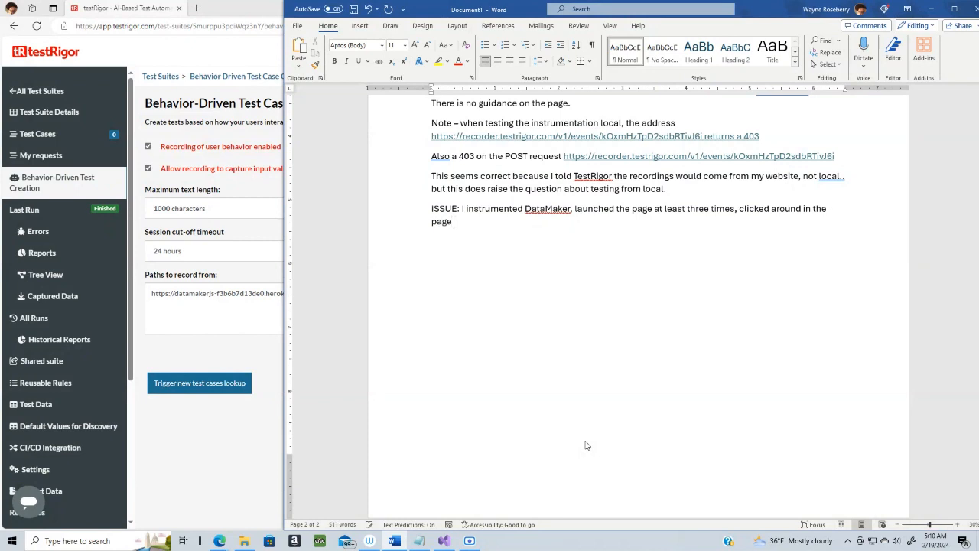
text( - the)
text(icked )
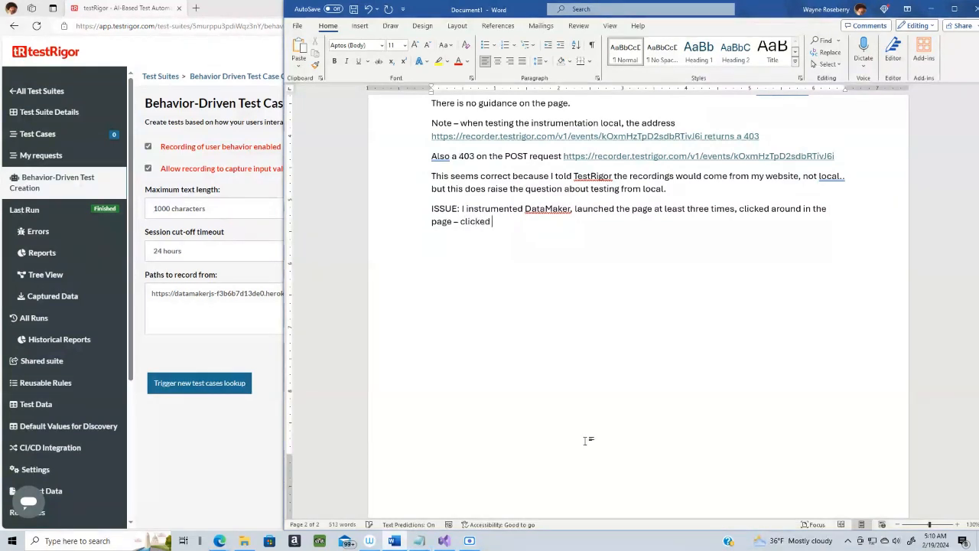
text("Trigger new test cases lookup" and got)
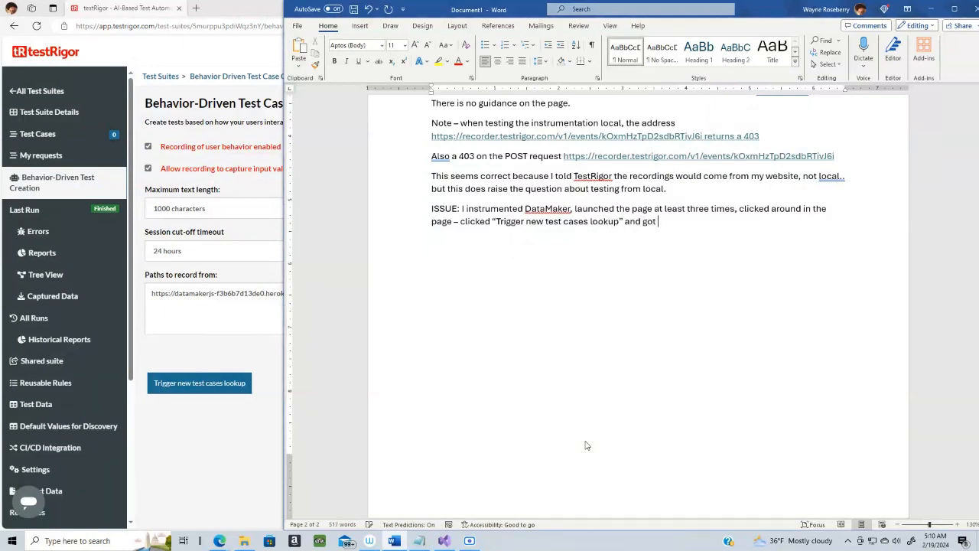
- Switch to testRigor, trigger a new test cases lookup to see its error wording, and return to the Word notes
key(alt+Tab)
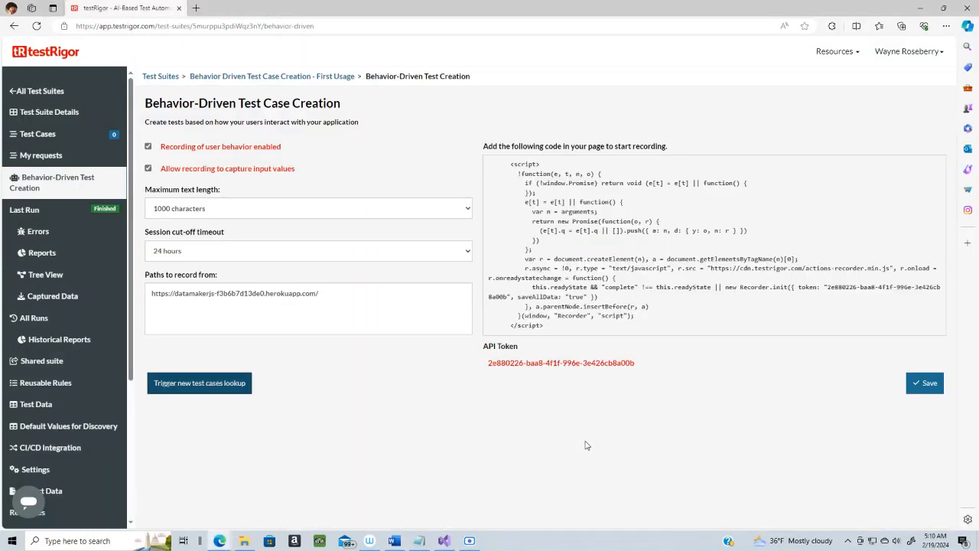
click(214, 389)
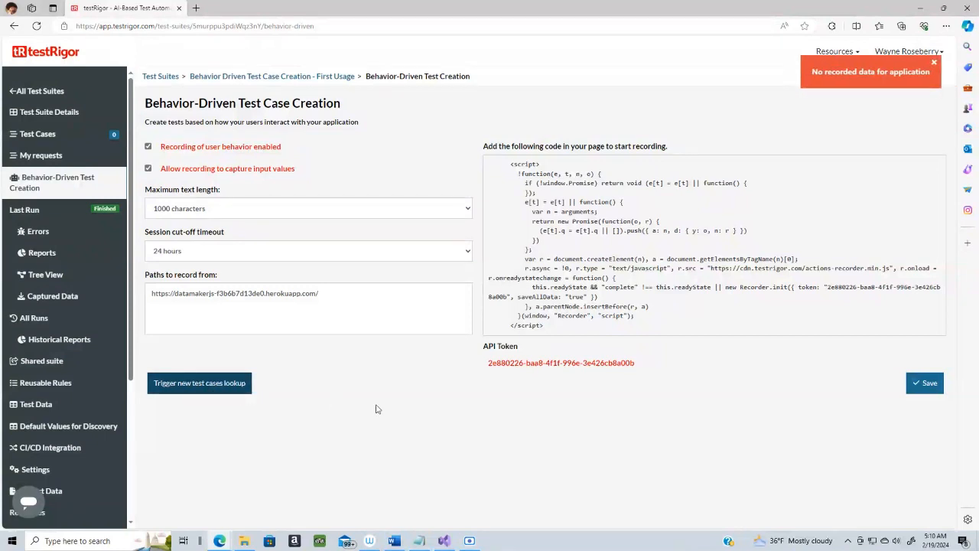
key(alt+Tab)
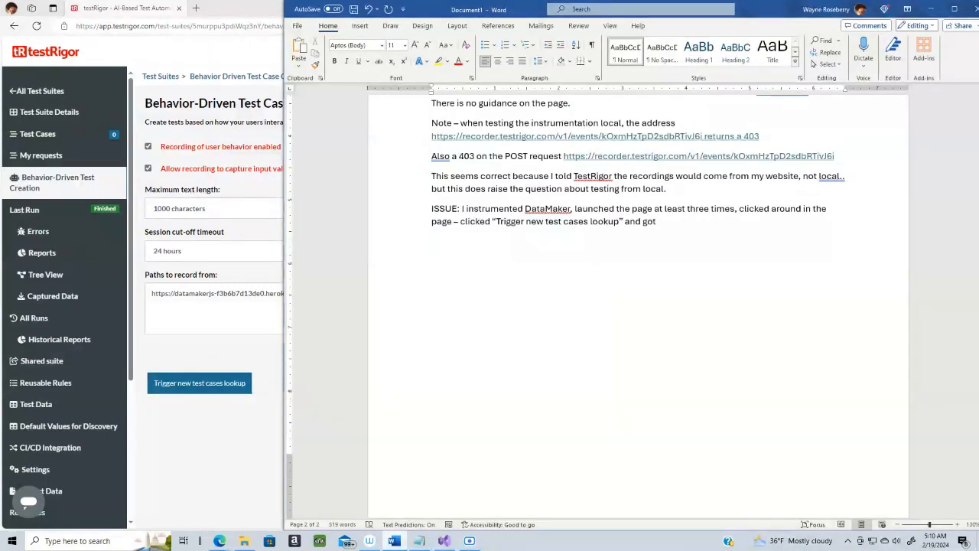
- Complete the issue sentence with "“No recorded data for application” error"
text("No recorded)
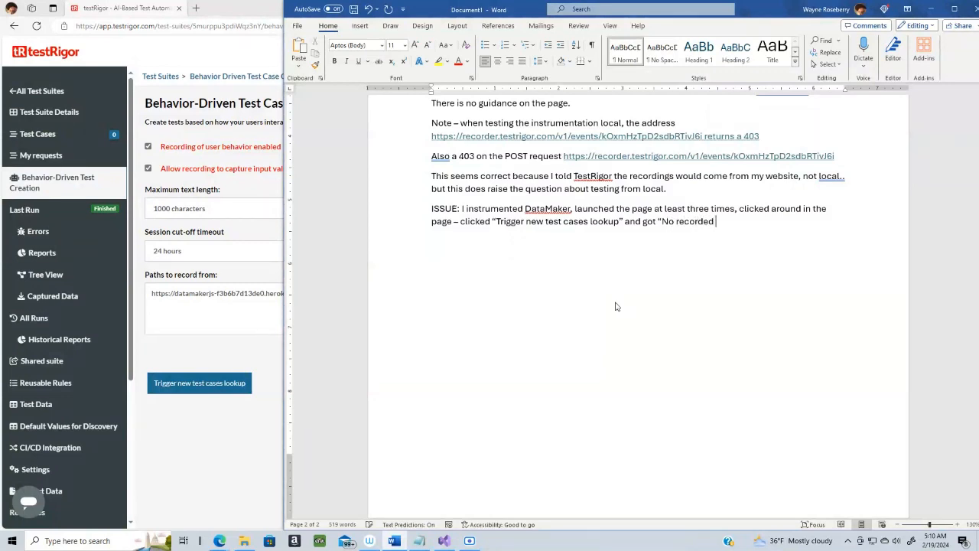
text( data for applic)
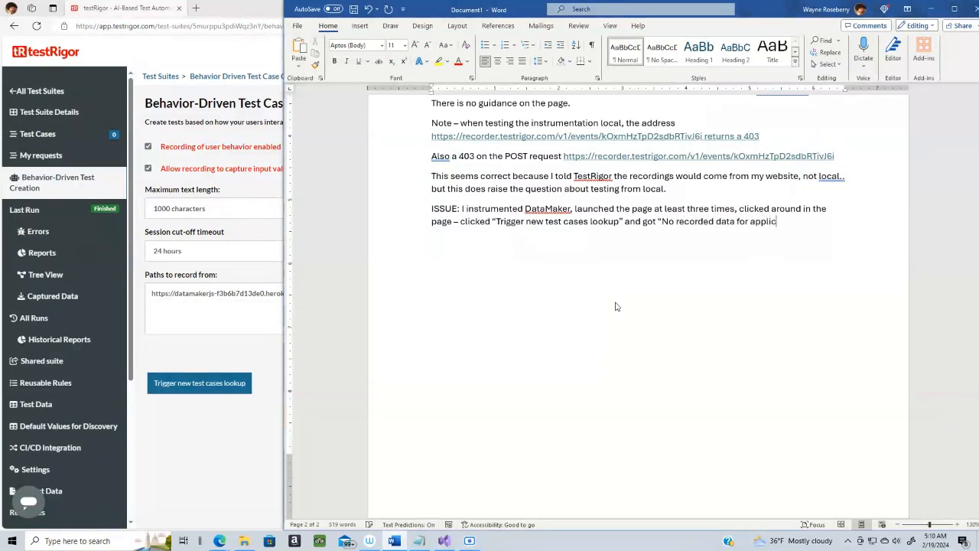
text(ation" error)
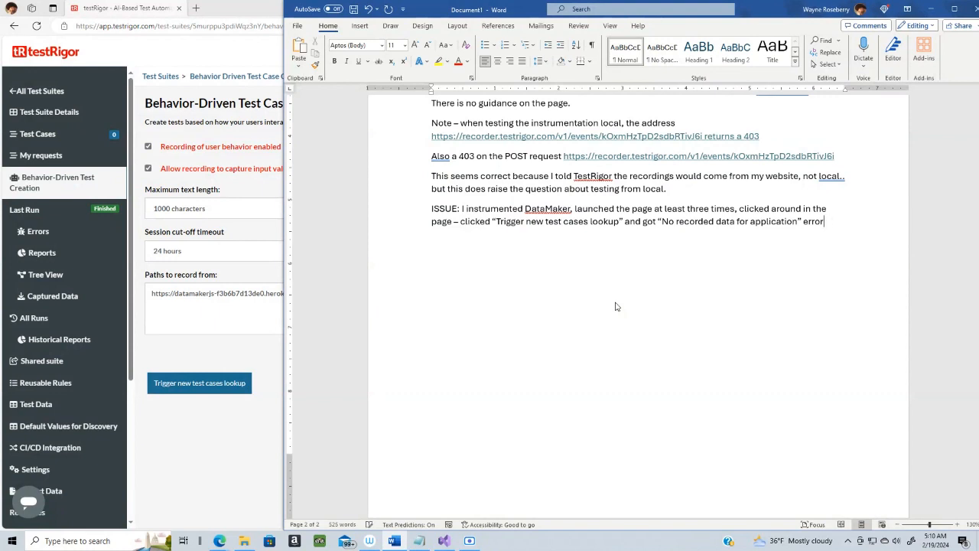
- Add the bullet "The page does not say if there is a wait time – how long should I have to wait before the instrumentation is collected?"
text( -  The p)
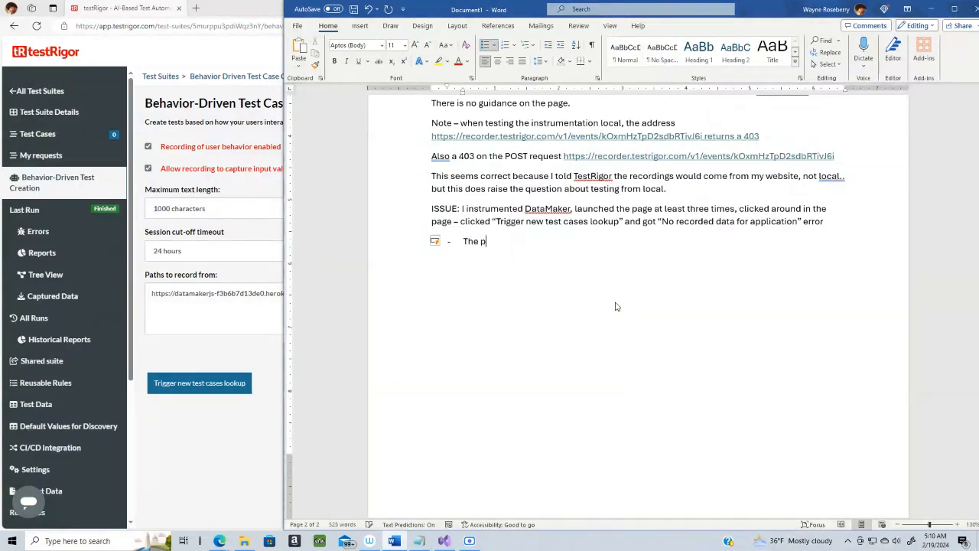
text(age does not say if there is)
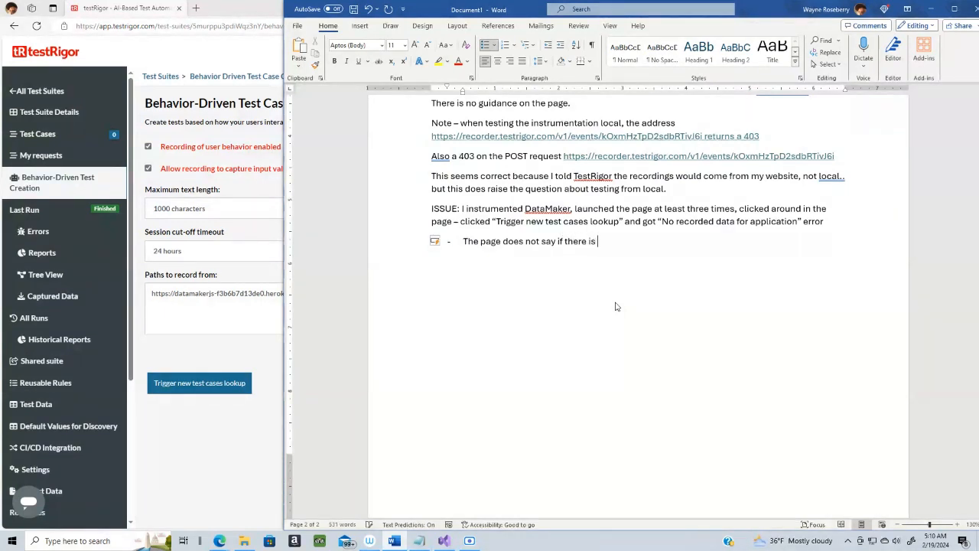
text( a wait time - how long shou)
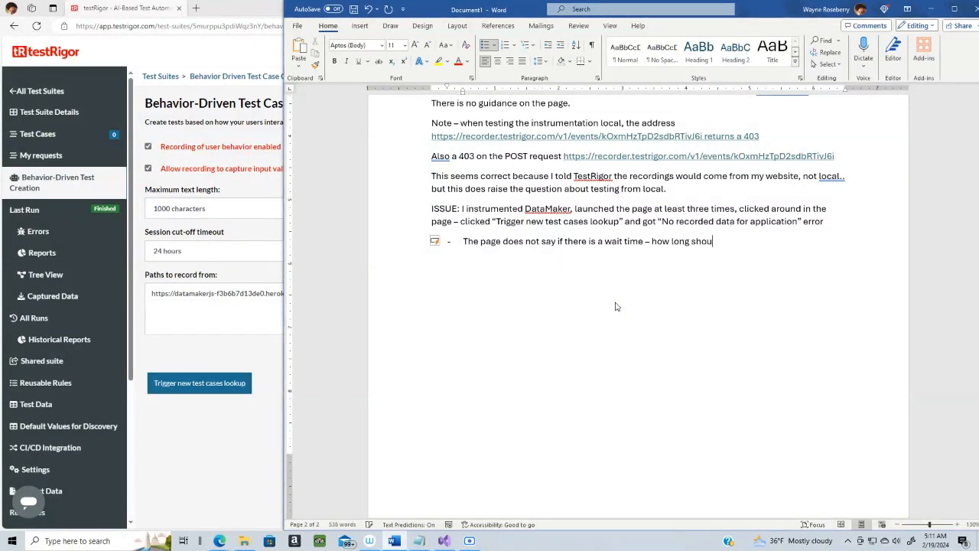
text(ld I have to wait before the)
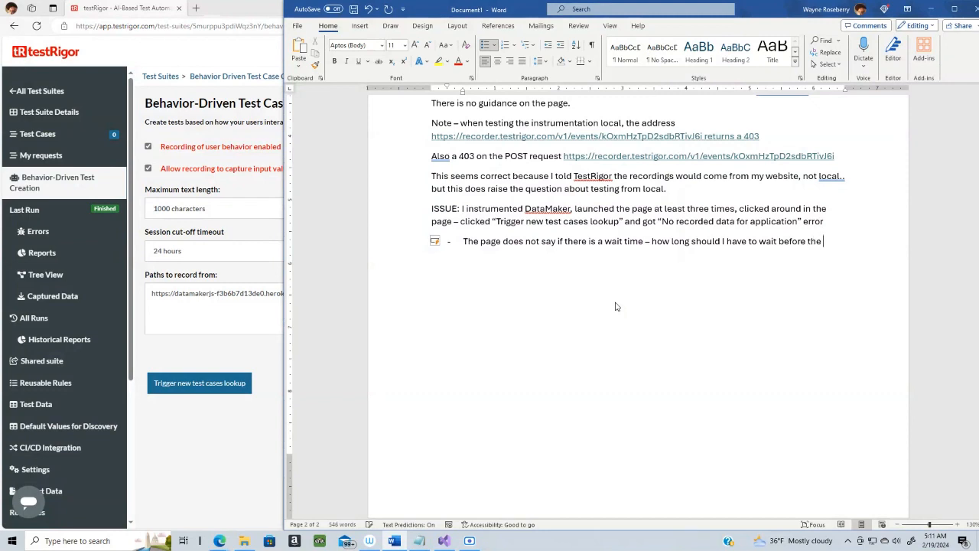
text( instru)
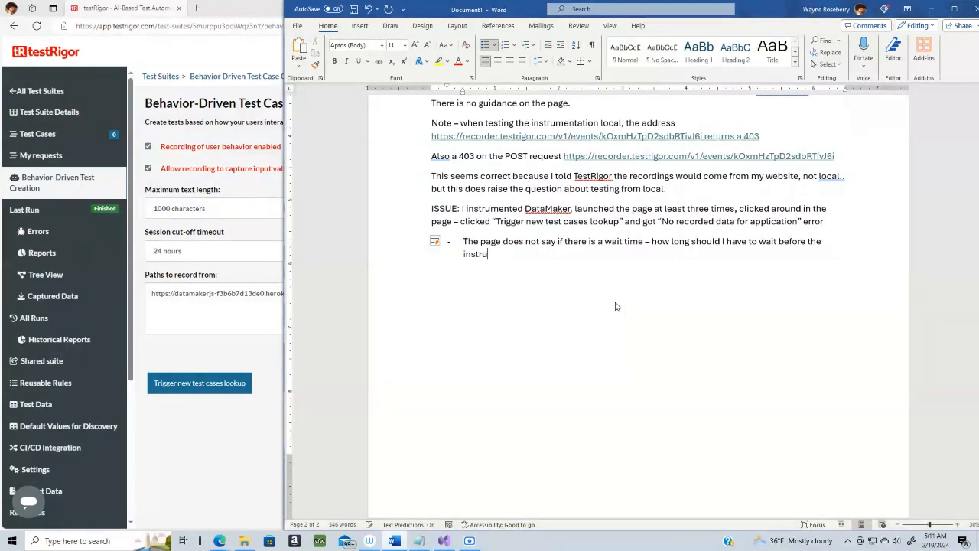
text(mentation is collec)
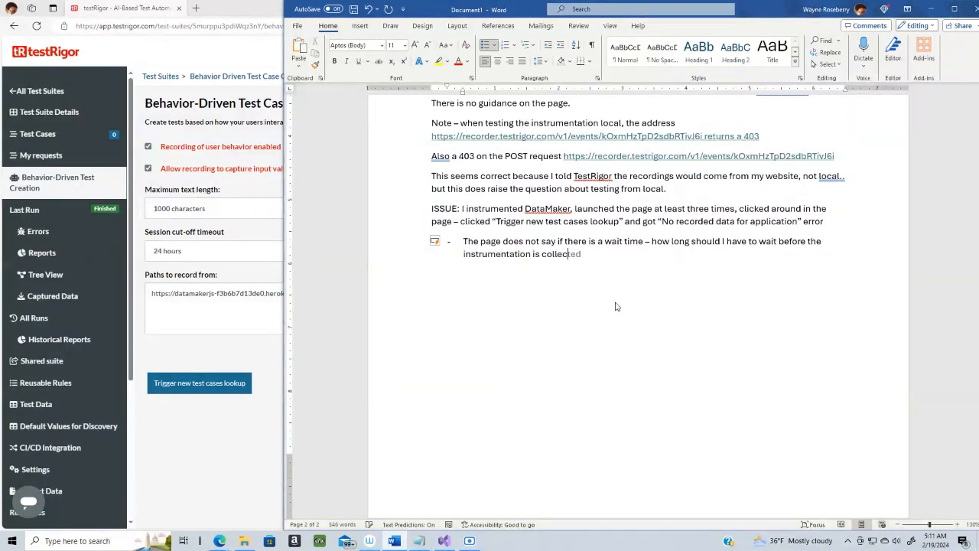
text(?)
key(Return)
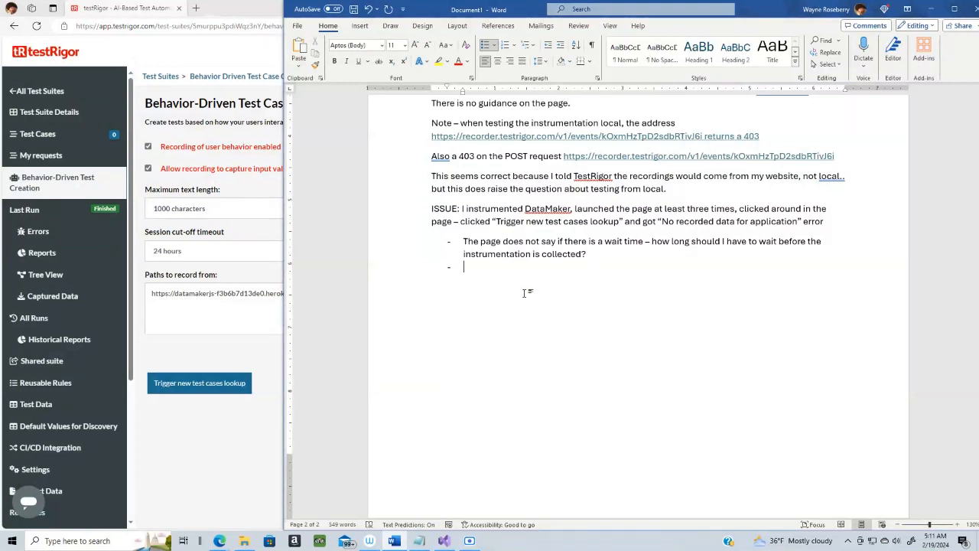
- Add a second bullet reading "Or, was the error I saw earlier also happening on the server? (Check Heroku server logs"
text(Orr...)
key(BackSpace)
text(was the e)
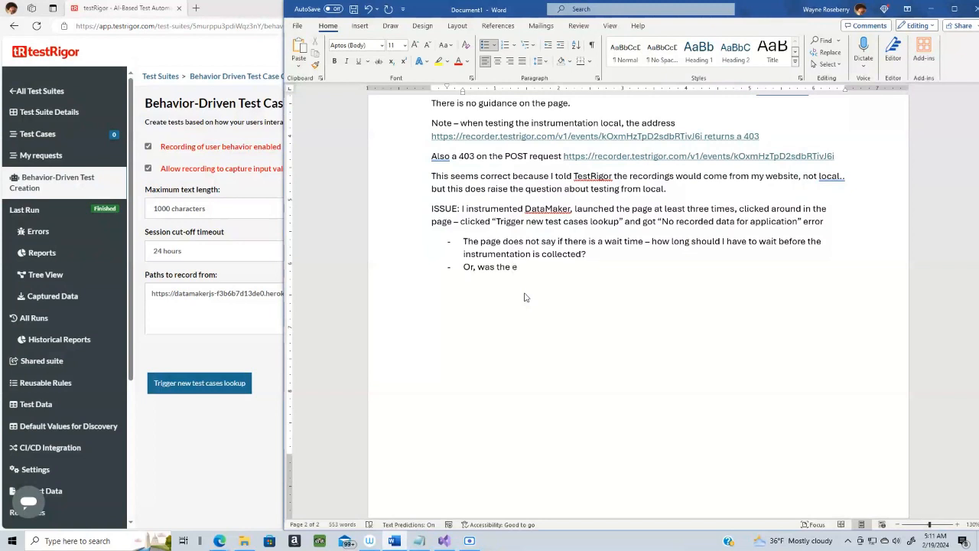
text(rror I saw earlier some)
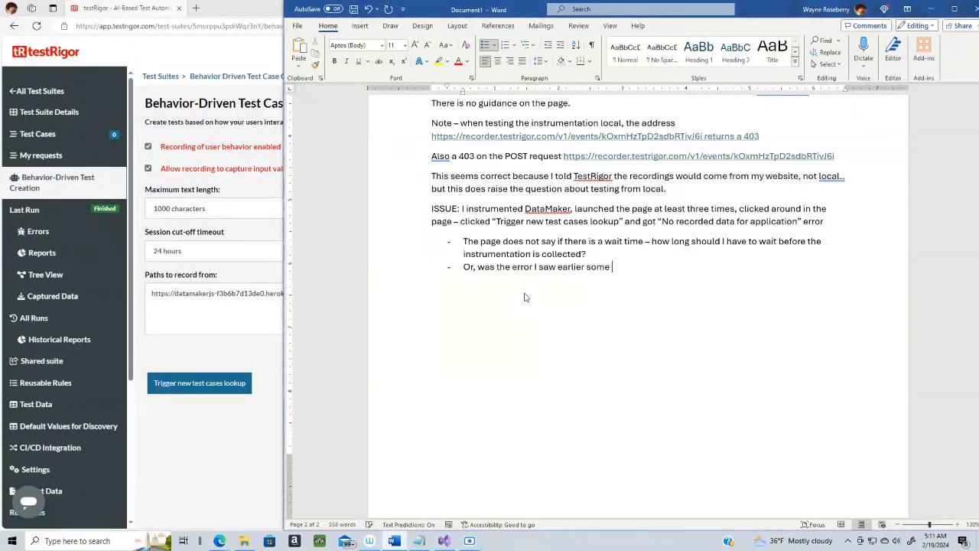
key(BackSpace)
key(BackSpace)
key(BackSpace)
key(BackSpace)
key(BackSpace)
text(also happening on )
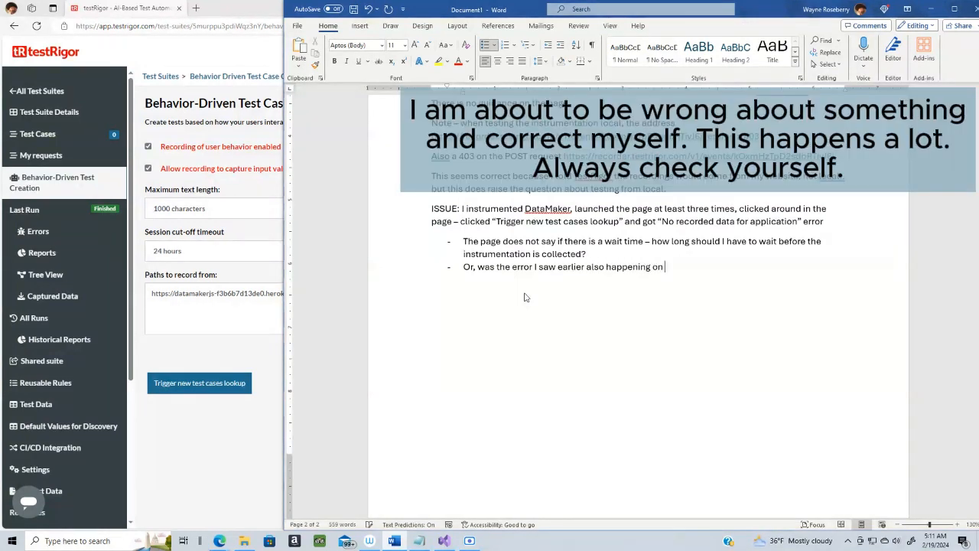
text(the server? (Check Herok)
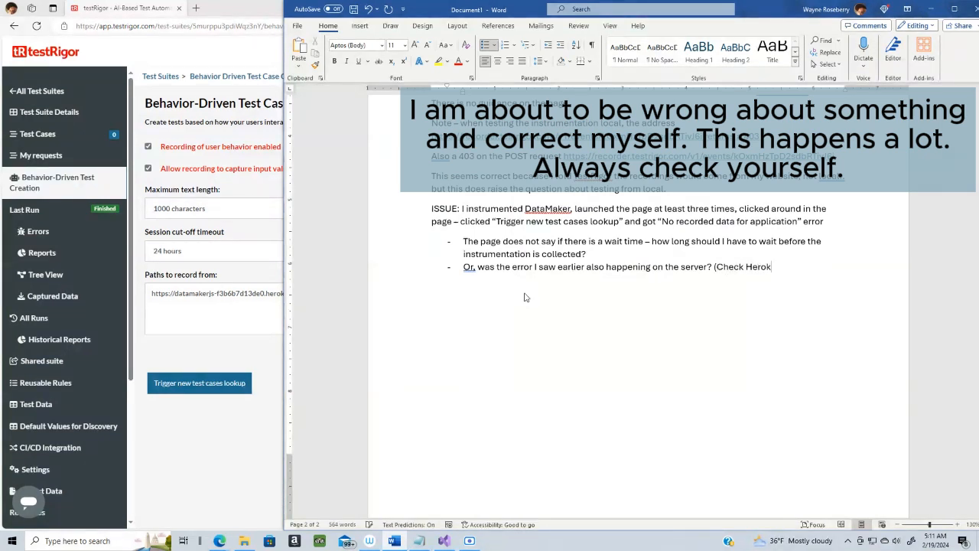
text(u server logs)
- Erase the parenthetical remark about checking the Heroku server logs from the end of the second bullet
key(BackSpace)
key(BackSpace)
key(BackSpace)
key(BackSpace)
key(BackSpace)
key(BackSpace)
key(BackSpace)
key(BackSpace)
key(BackSpace)
key(BackSpace)
key(BackSpace)
key(BackSpace)
key(BackSpace)
key(BackSpace)
key(BackSpace)
key(BackSpace)
key(BackSpace)
key(BackSpace)
key(BackSpace)
key(BackSpace)
- Switch to the browser and load datamakerjs-f3b6b7d13de0.herokuapp.com in a new tab
key(alt+Tab)
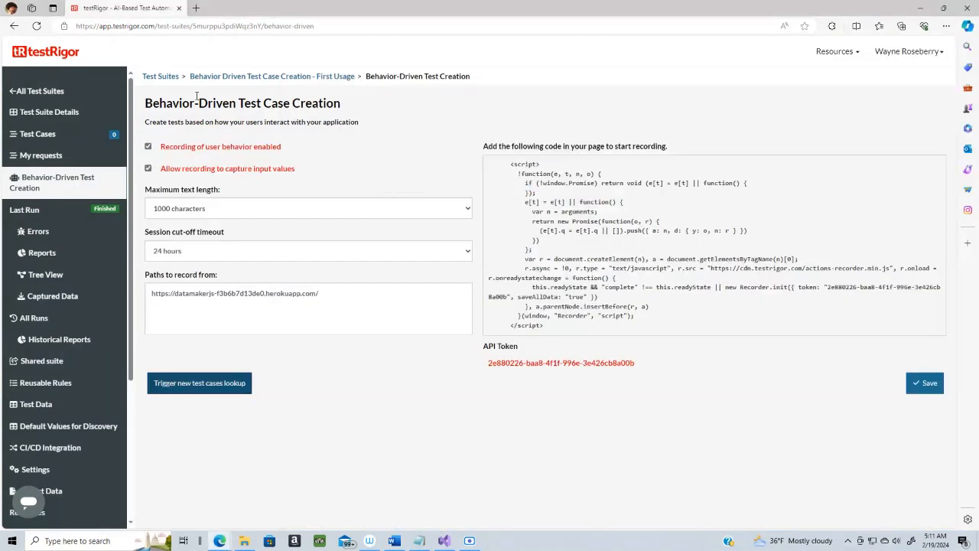
click(195, 8)
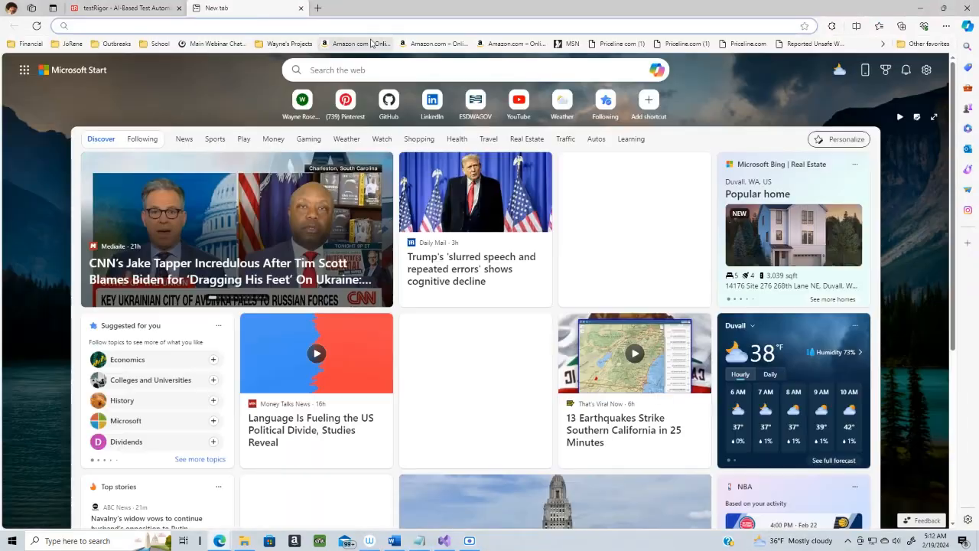
text(da)
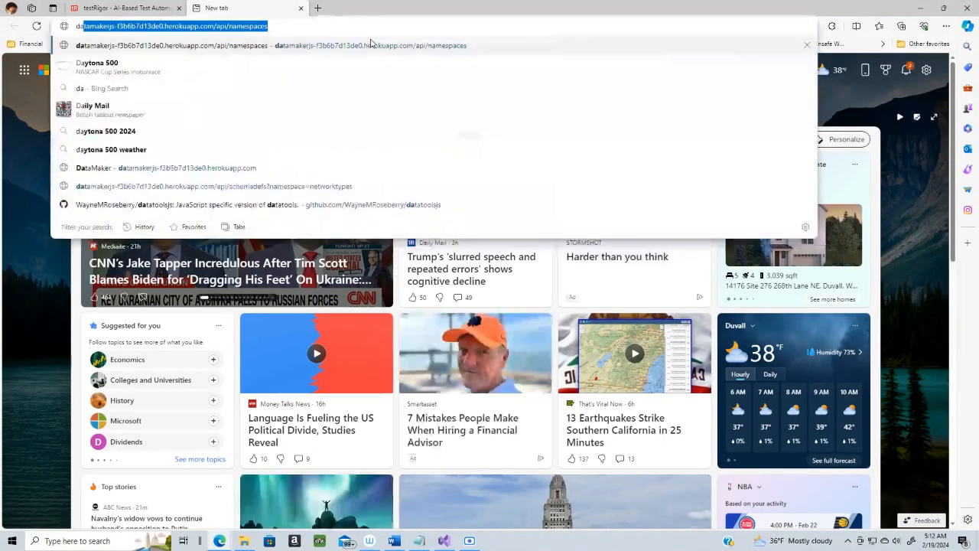
key(End)
key(BackSpace)
key(BackSpace)
key(BackSpace)
key(BackSpace)
key(BackSpace)
key(BackSpace)
key(BackSpace)
key(BackSpace)
key(BackSpace)
key(BackSpace)
key(BackSpace)
key(BackSpace)
key(BackSpace)
key(BackSpace)
key(BackSpace)
key(BackSpace)
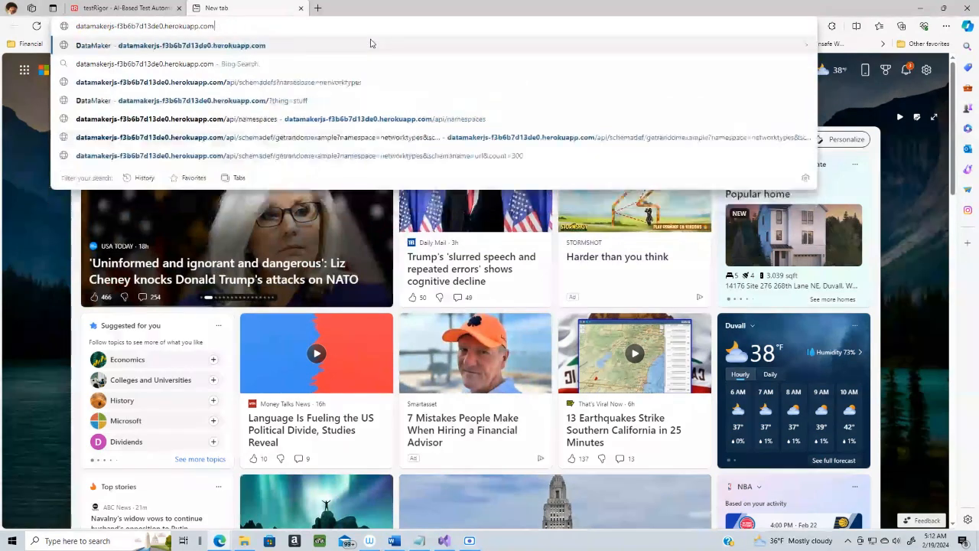
text(m)
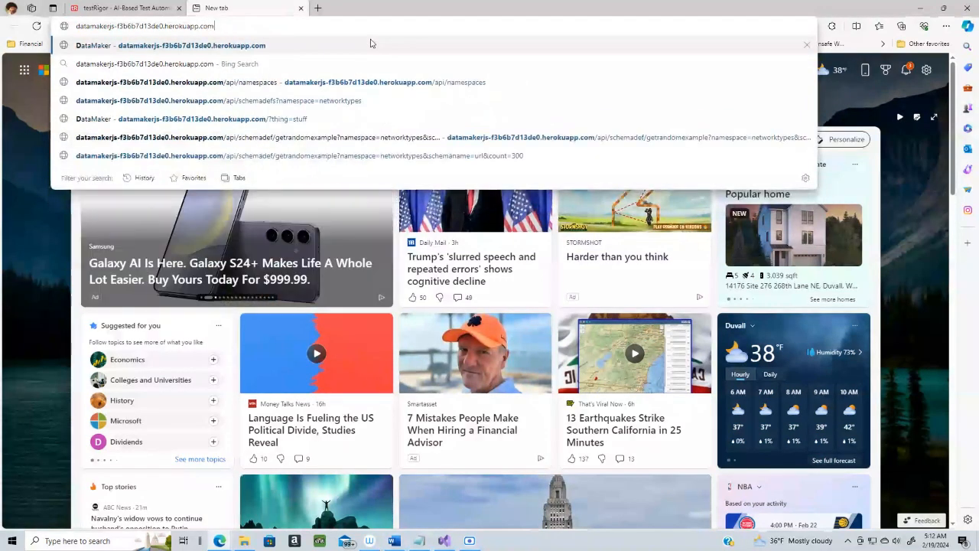
key(Return)
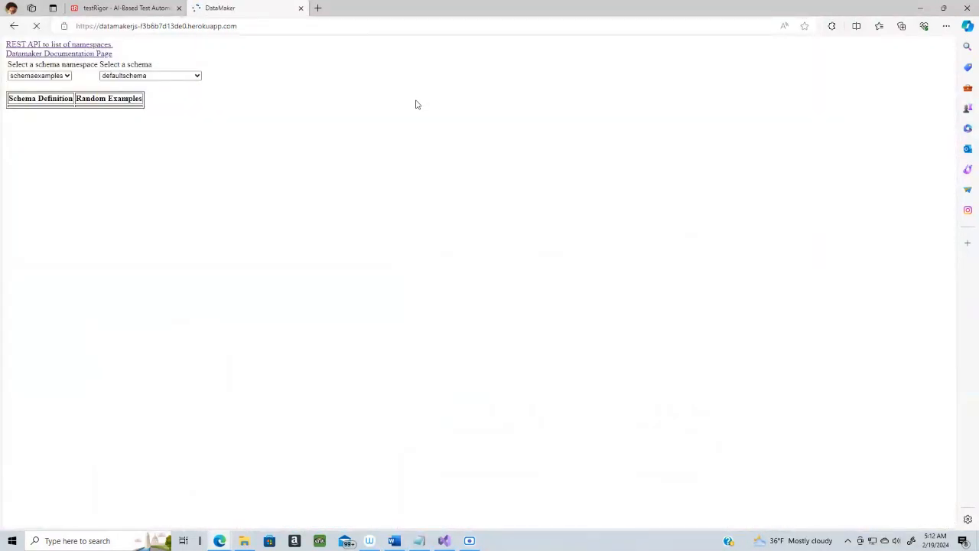
- Open the developer tools on the DataMaker page and choose the networktypes namespace with its protocols schema
key(F12)
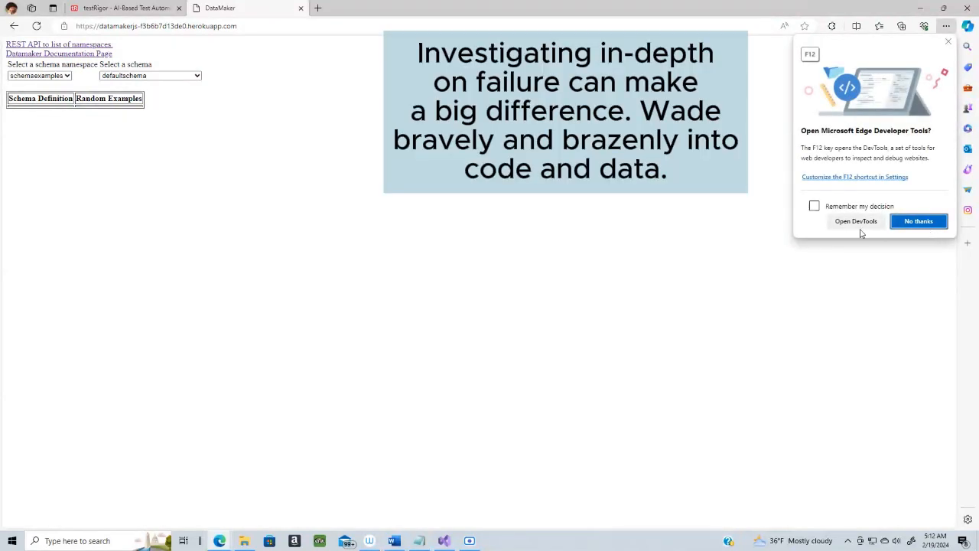
click(857, 224)
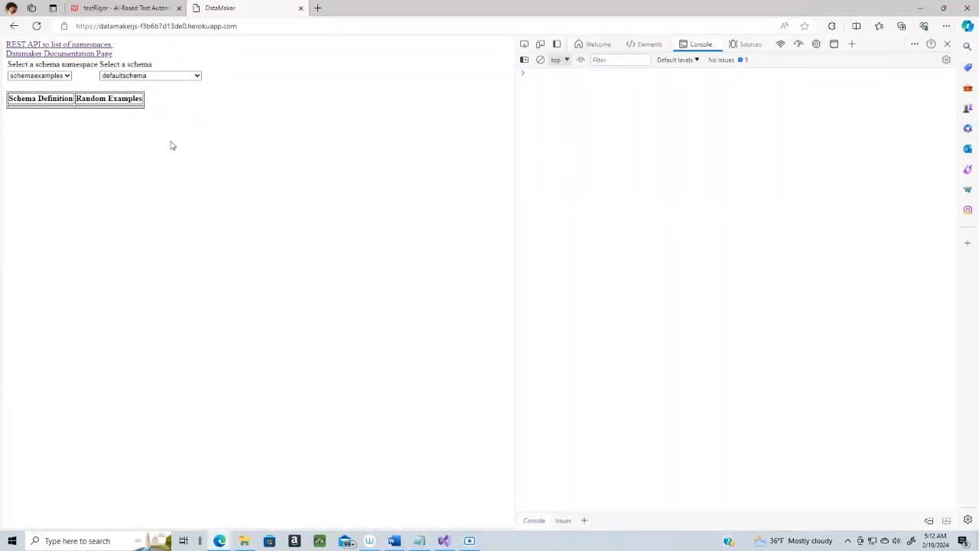
click(62, 76)
click(22, 105)
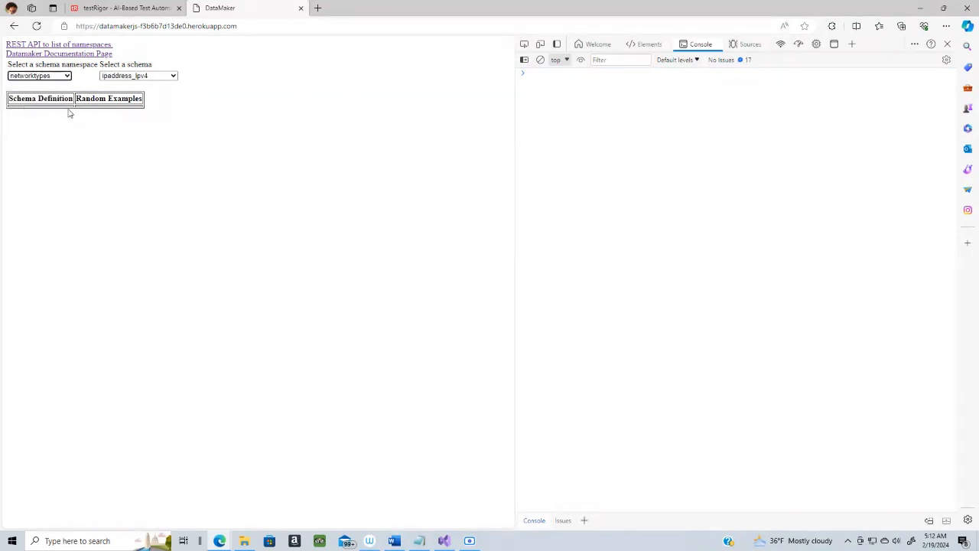
click(173, 77)
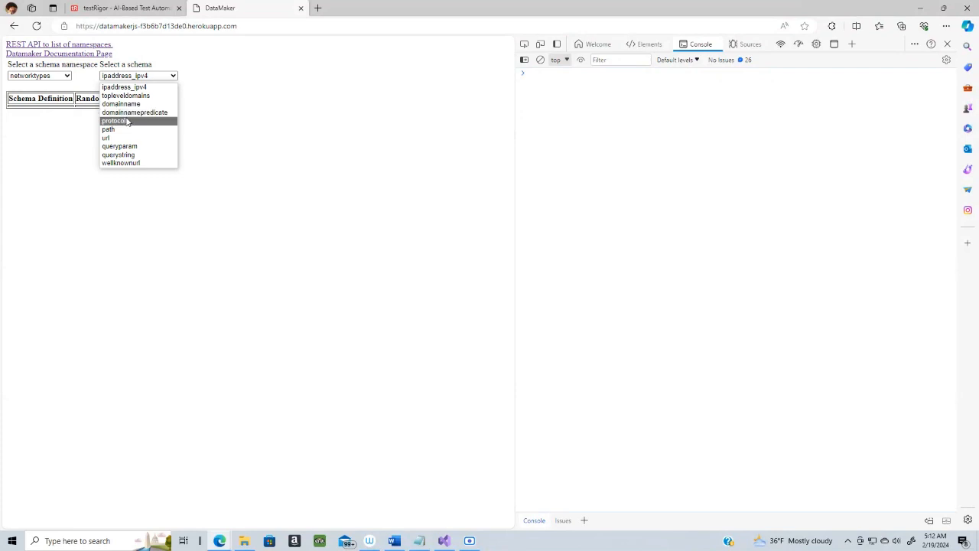
click(126, 121)
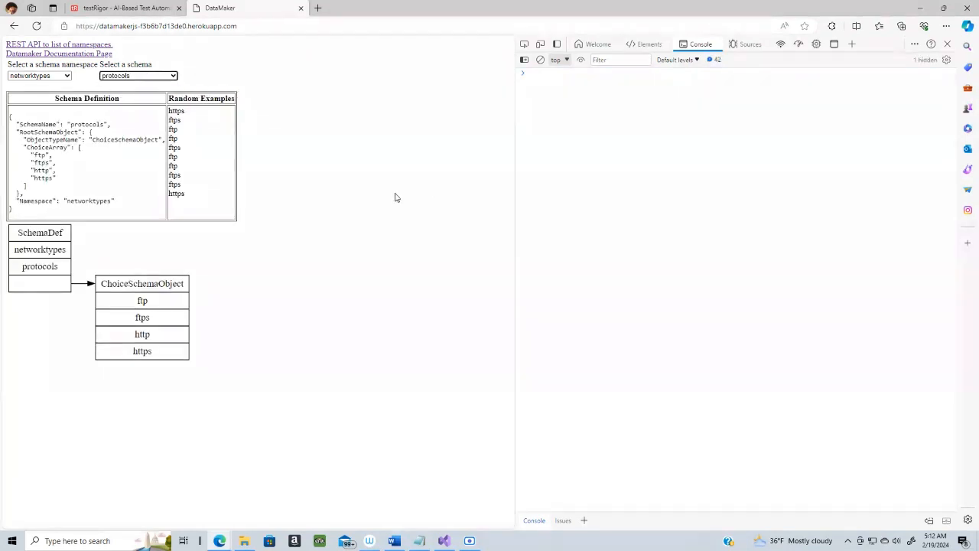
- View the DataMaker page's HTML source to examine the embedded testRigor recorder script, and close the source view
click(697, 47)
right_click(237, 302)
click(304, 270)
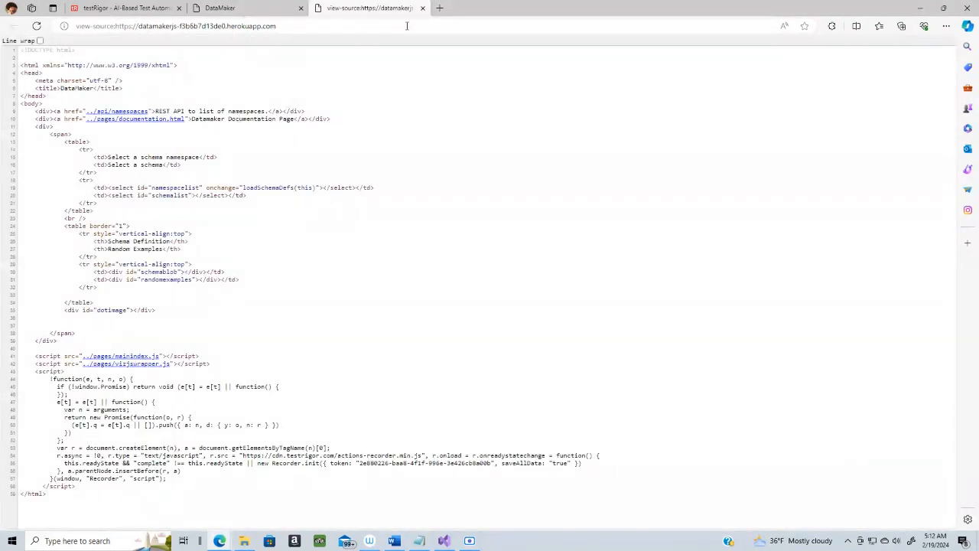
click(422, 8)
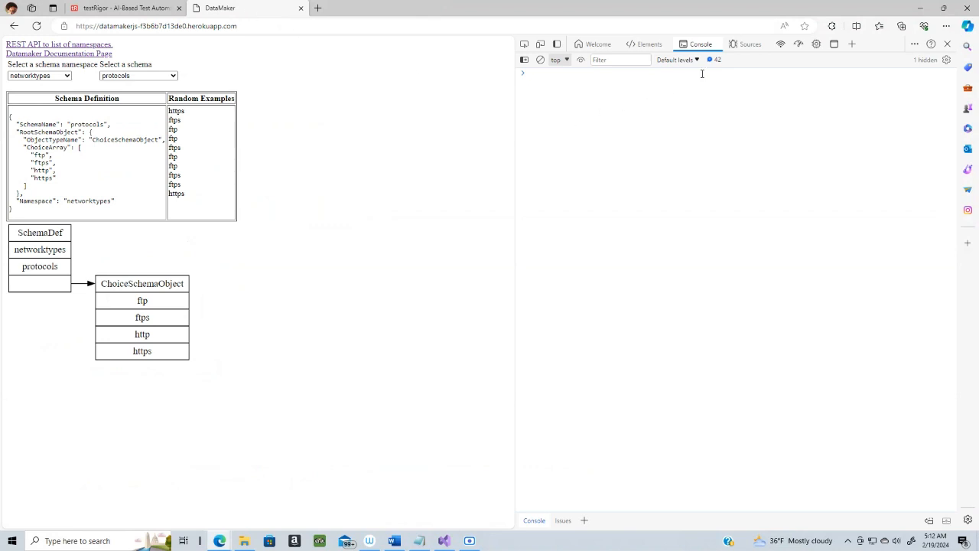
- Set a breakpoint on line 45 of the (index) source and load the topleveldomains schema to test it
click(744, 43)
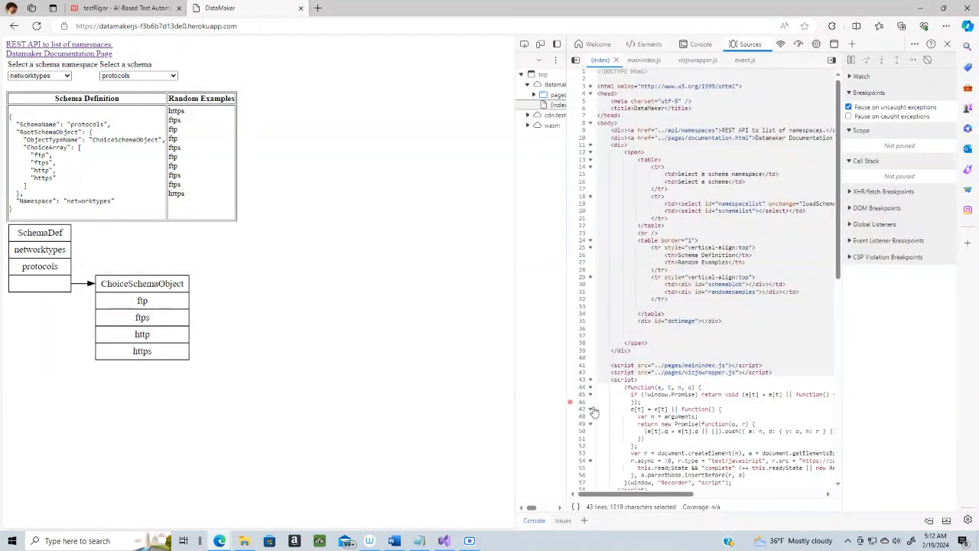
drag(839, 266, 839, 321)
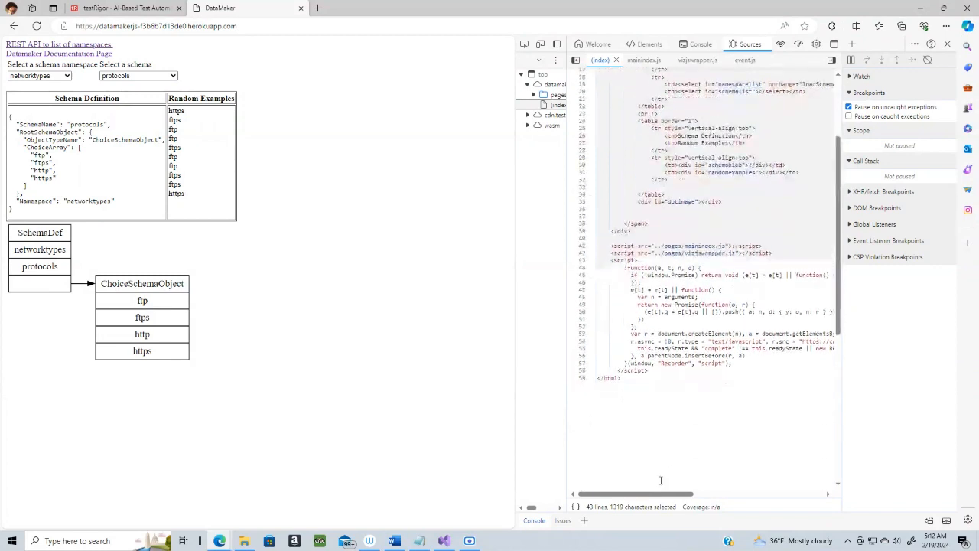
drag(655, 497, 620, 495)
click(570, 275)
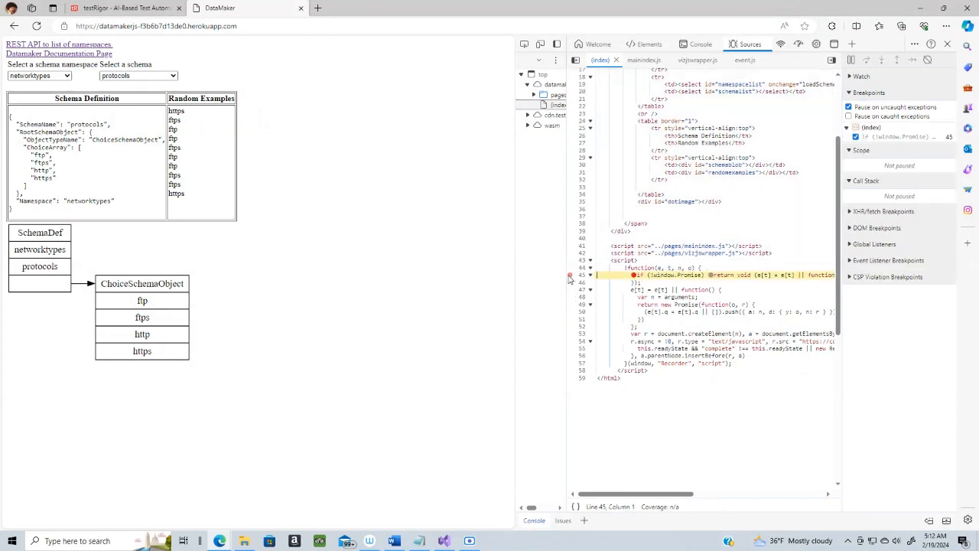
click(163, 79)
click(124, 96)
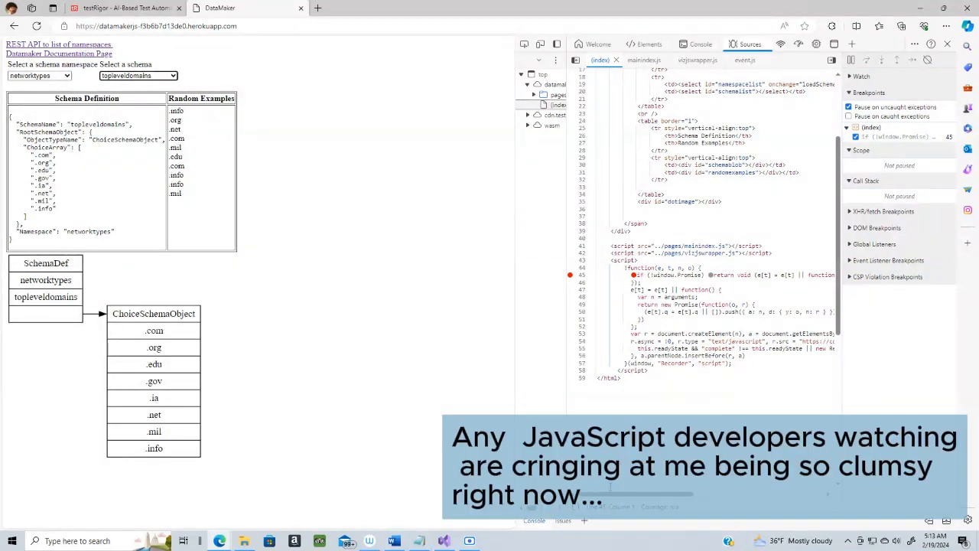
- Replace the line 45 breakpoint with one on line 55 of (index), and load the url schema to test it
mouse_move(612, 494)
mouse_down()
mouse_move(672, 501)
mouse_move(600, 502)
mouse_up()
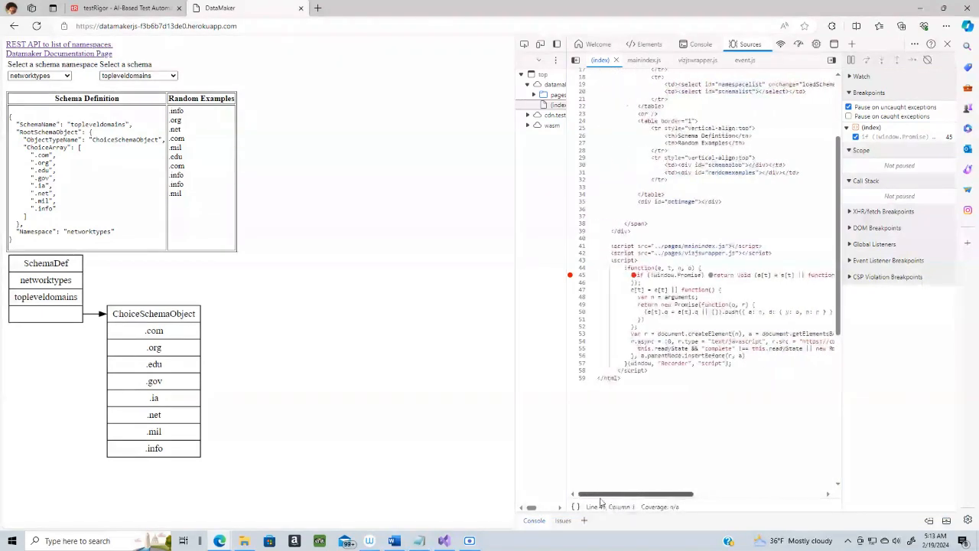
mouse_move(601, 502)
mouse_down()
mouse_move(764, 503)
mouse_move(593, 506)
mouse_up()
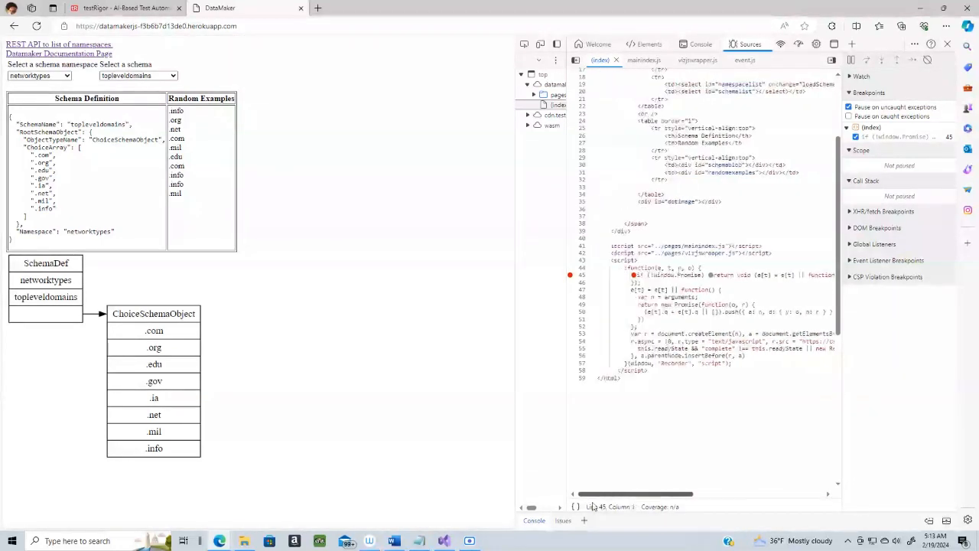
click(572, 349)
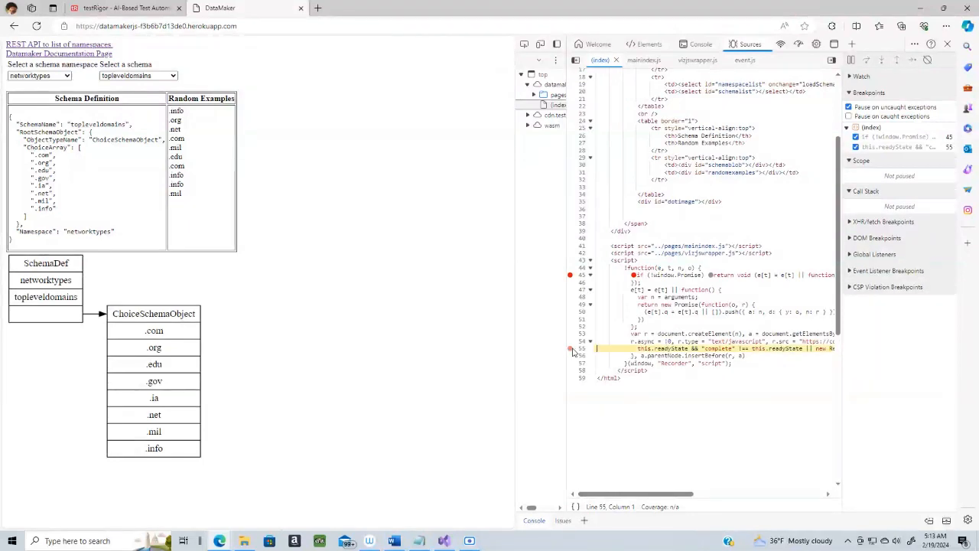
click(570, 275)
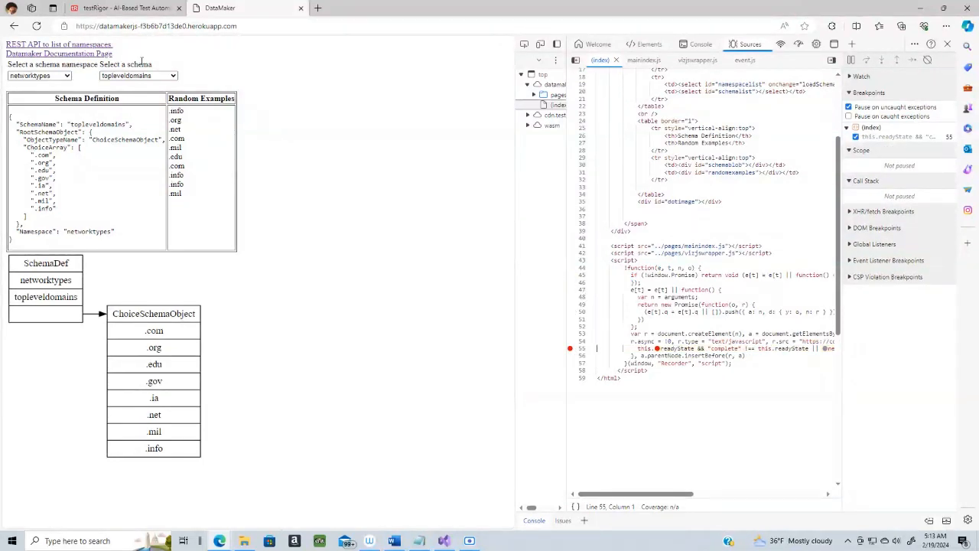
click(173, 75)
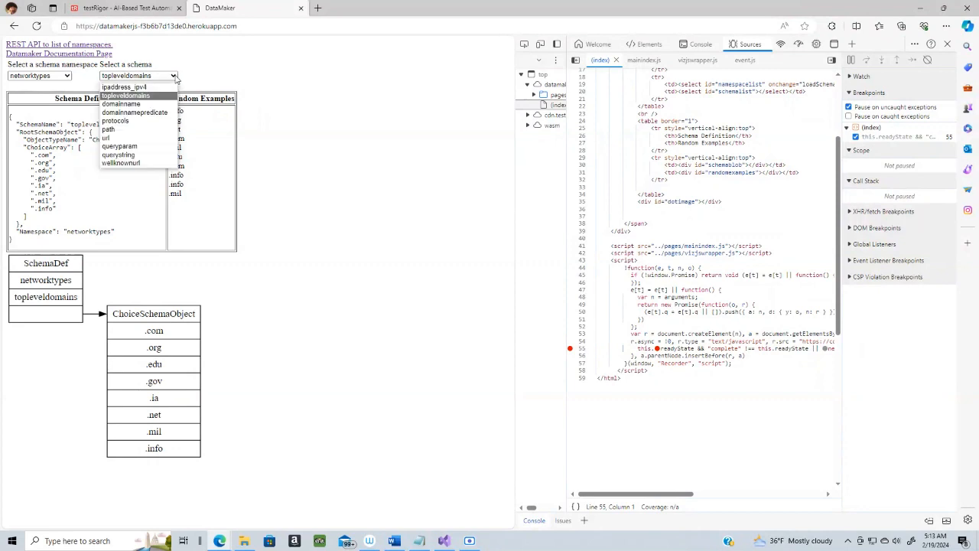
click(120, 138)
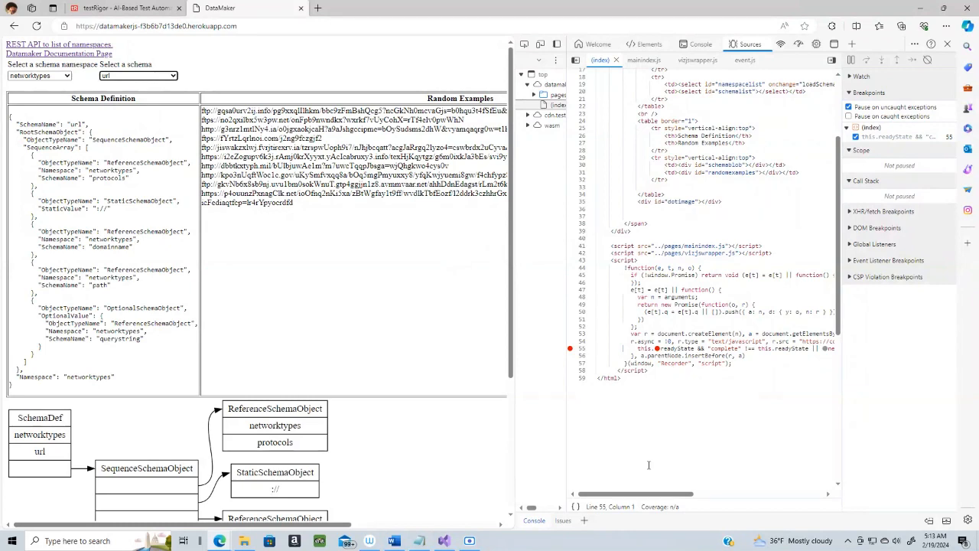
- Widen the developer tools and add a breakpoint on line 47 of (index), testing it with the path schema
drag(657, 495, 634, 502)
drag(515, 300, 375, 311)
drag(601, 494, 548, 489)
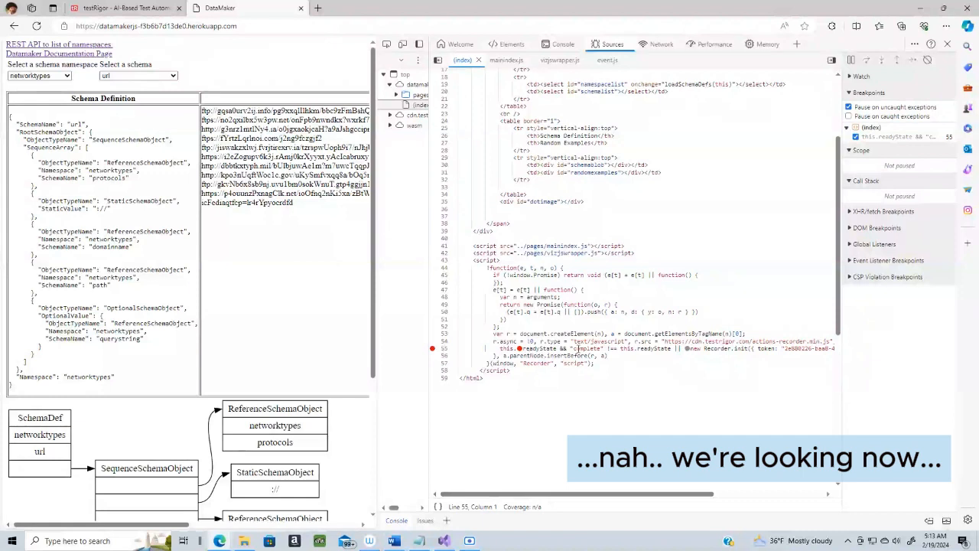
double_click(502, 269)
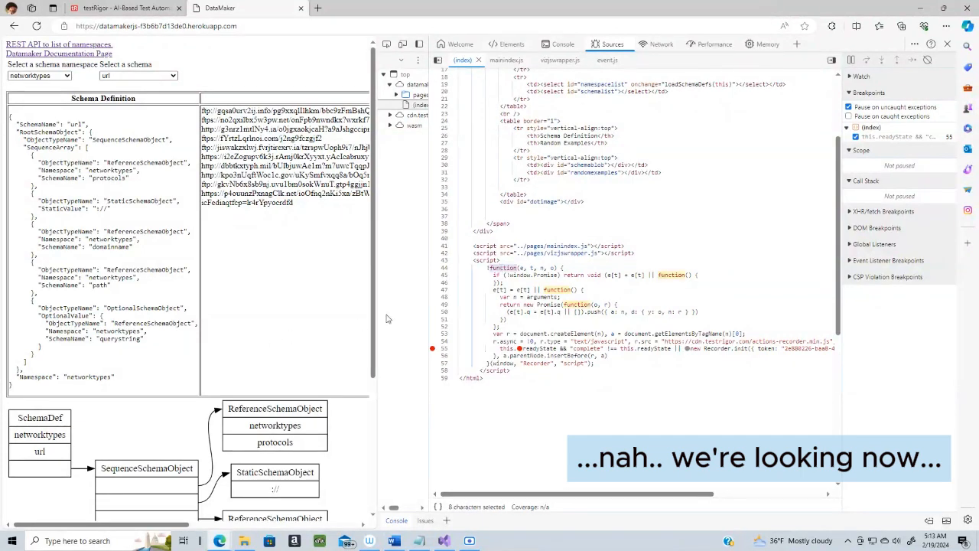
click(433, 291)
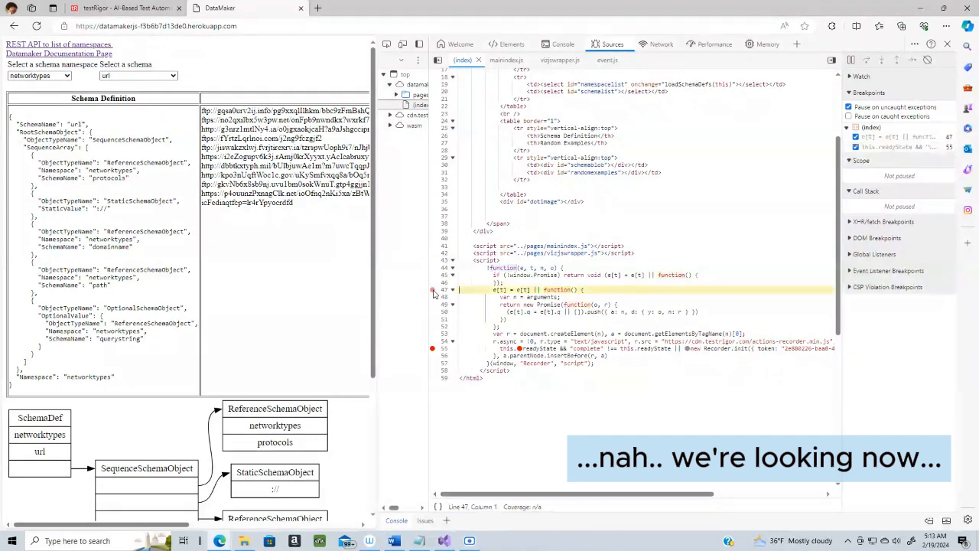
click(173, 77)
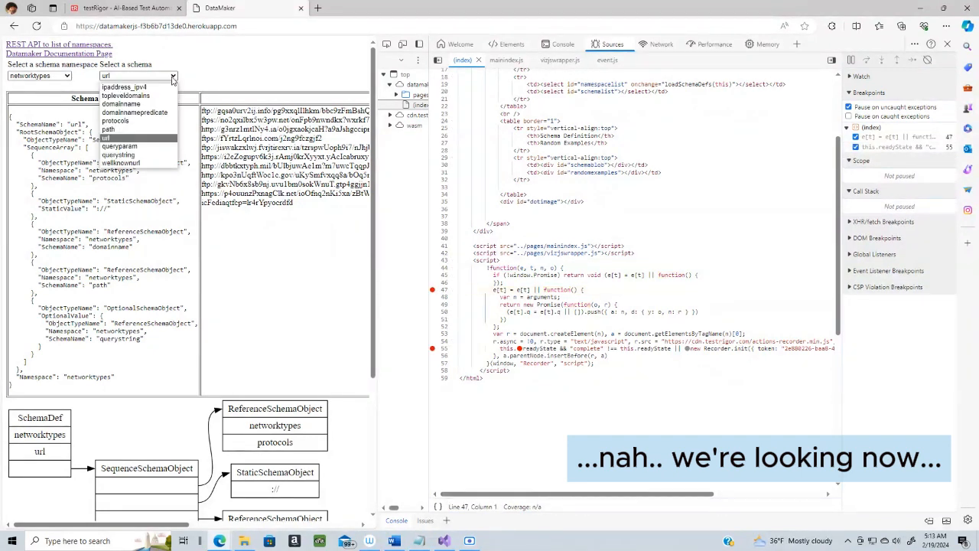
click(120, 131)
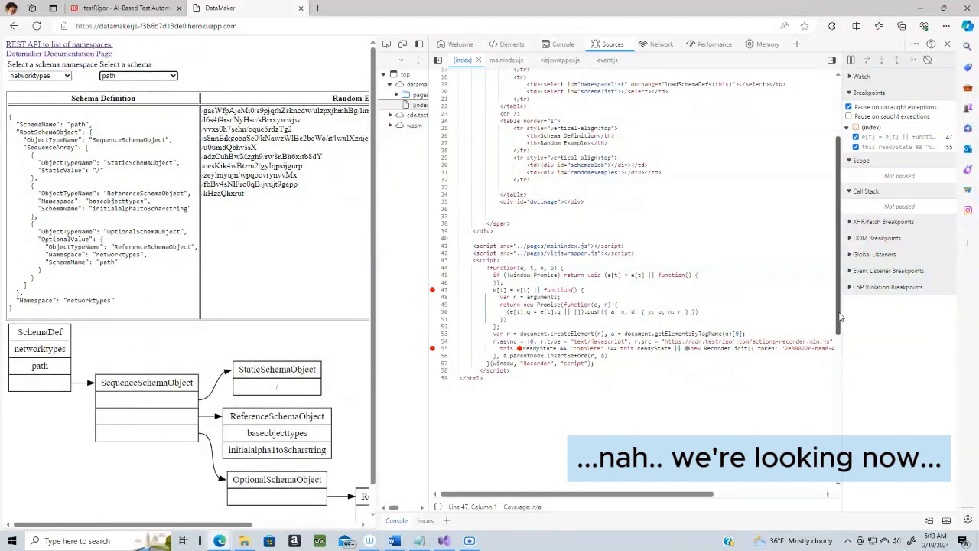
- Examine the full Recorder.init call in the script and add breakpoints on lines 46 and 45 of (index)
scroll(838, 312, down, 1)
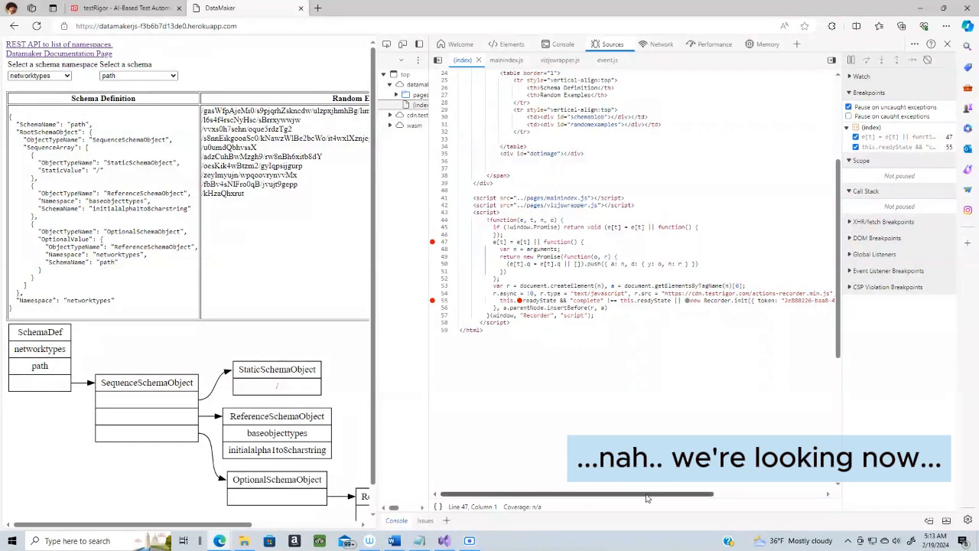
drag(679, 494, 785, 486)
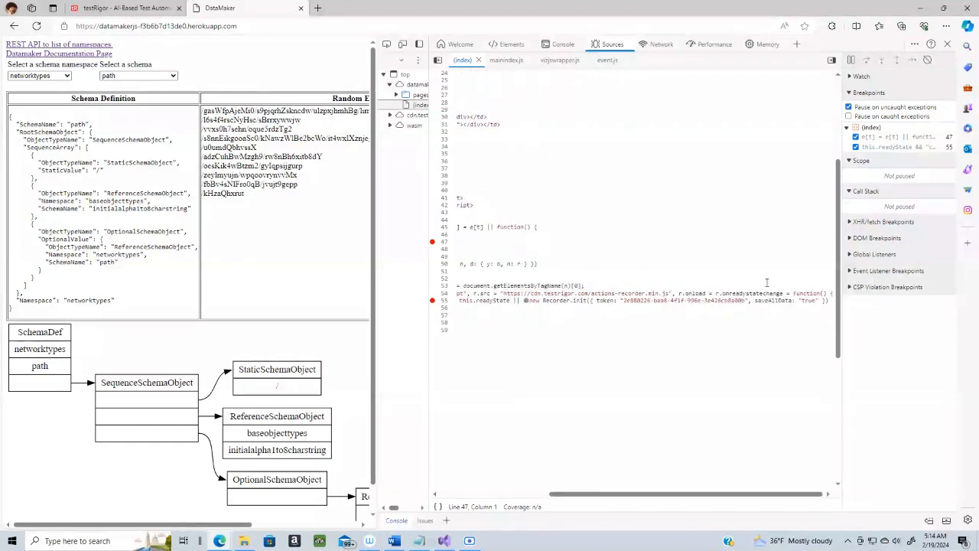
drag(714, 495, 605, 495)
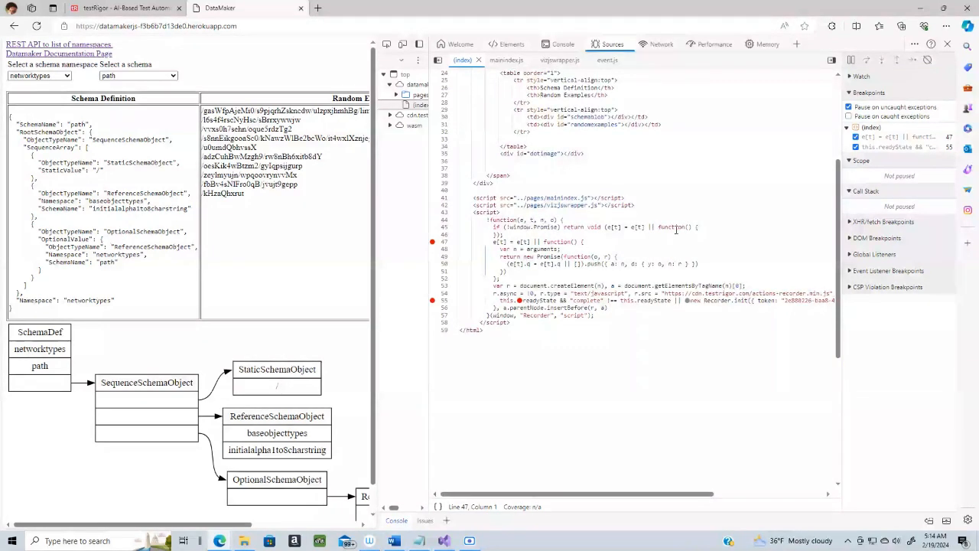
click(432, 234)
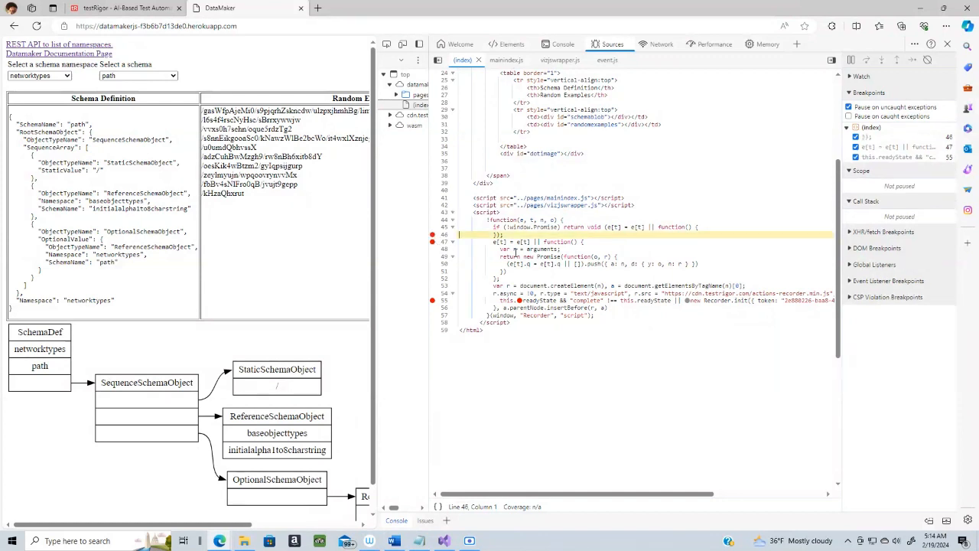
click(432, 227)
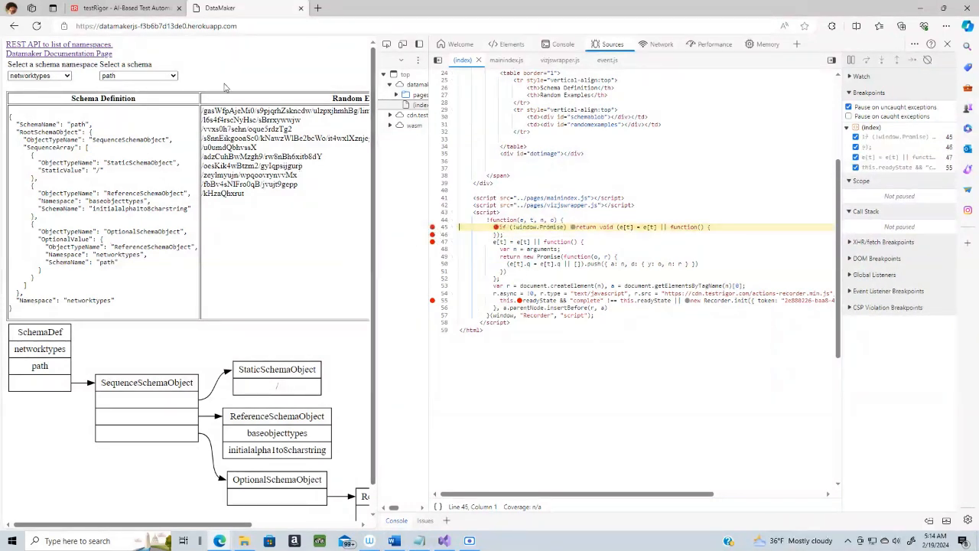
- Try to trigger the breakpoints by loading the domainname schema and switching to the baseobjecttypes namespace
click(171, 76)
click(135, 104)
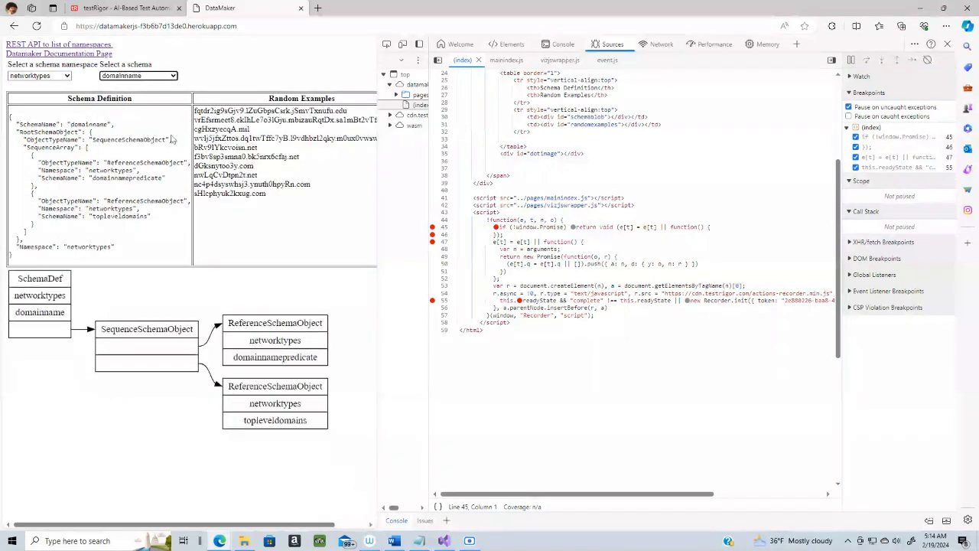
double_click(274, 340)
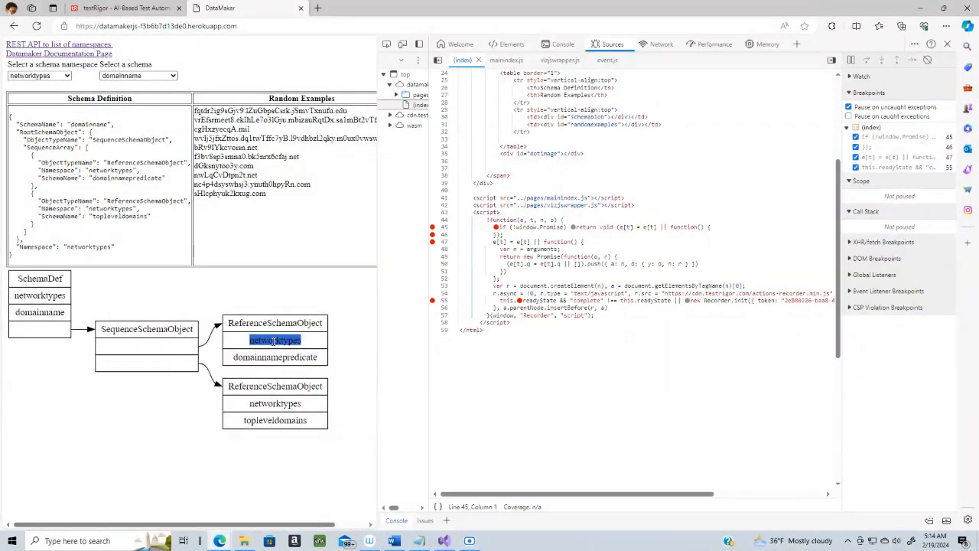
click(47, 78)
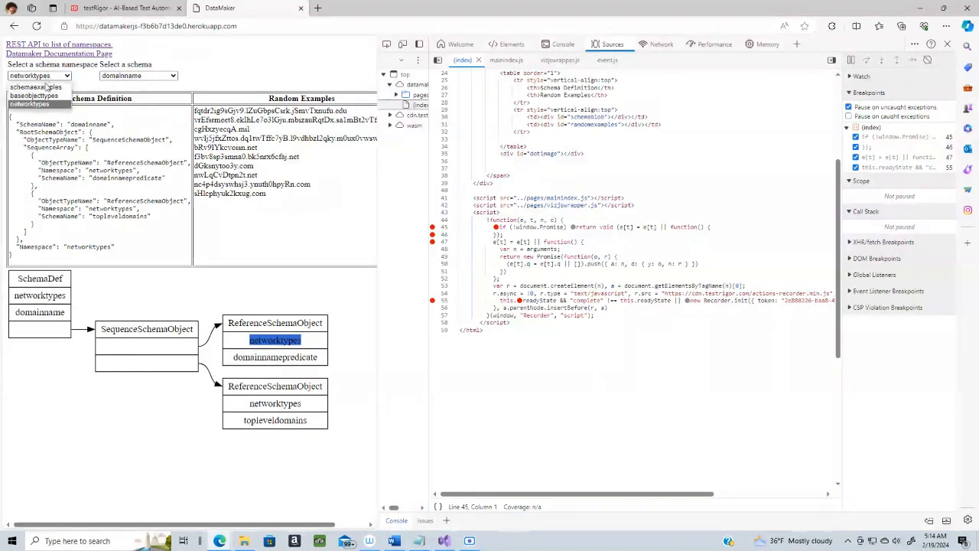
click(34, 94)
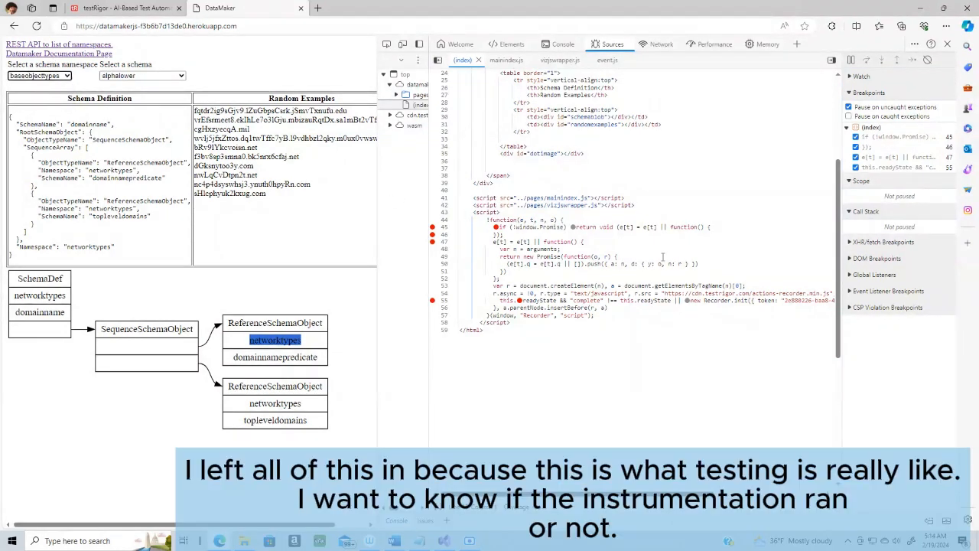
- Reload the DataMaker page and advance execution from the line 45 breakpoint through the recorder script to line 54
click(36, 27)
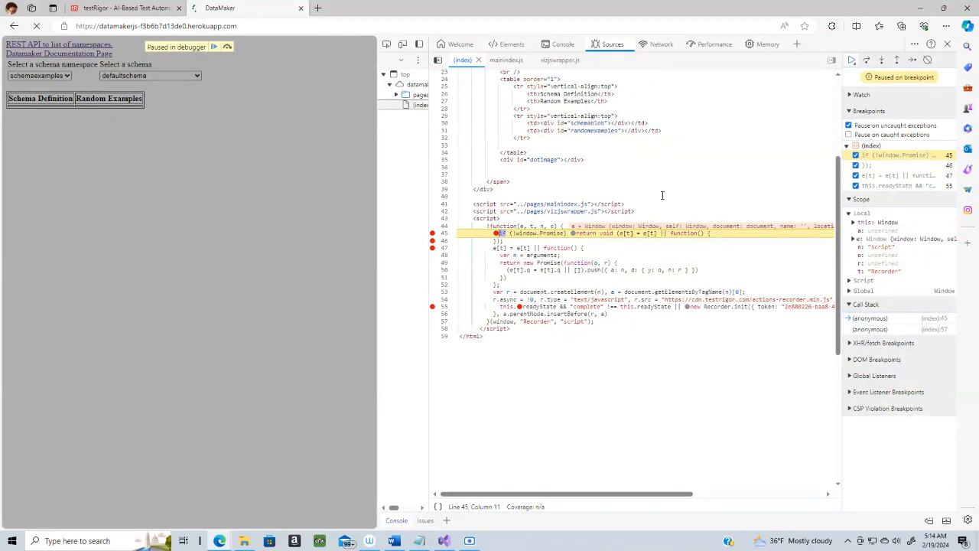
key(F8)
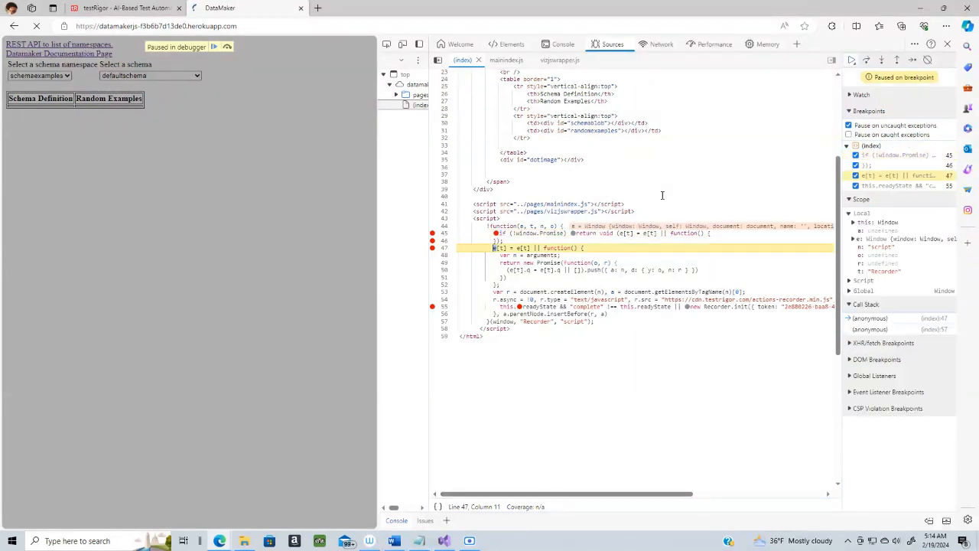
key(F10)
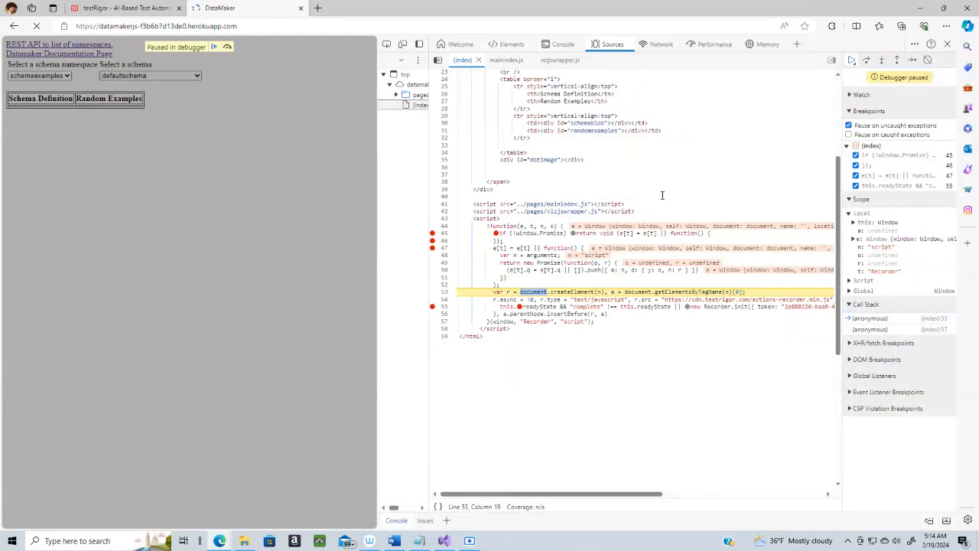
key(F10)
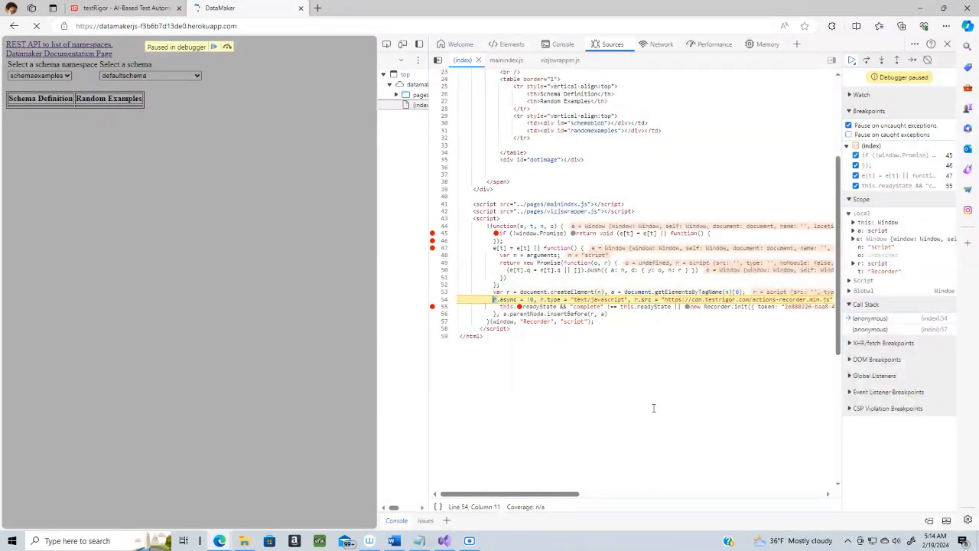
- Inspect the recorder script's load statement on line 54 and step over the remaining code until execution enters actions-recorder.min.js
drag(536, 494, 629, 494)
scroll(762, 293, left, 5)
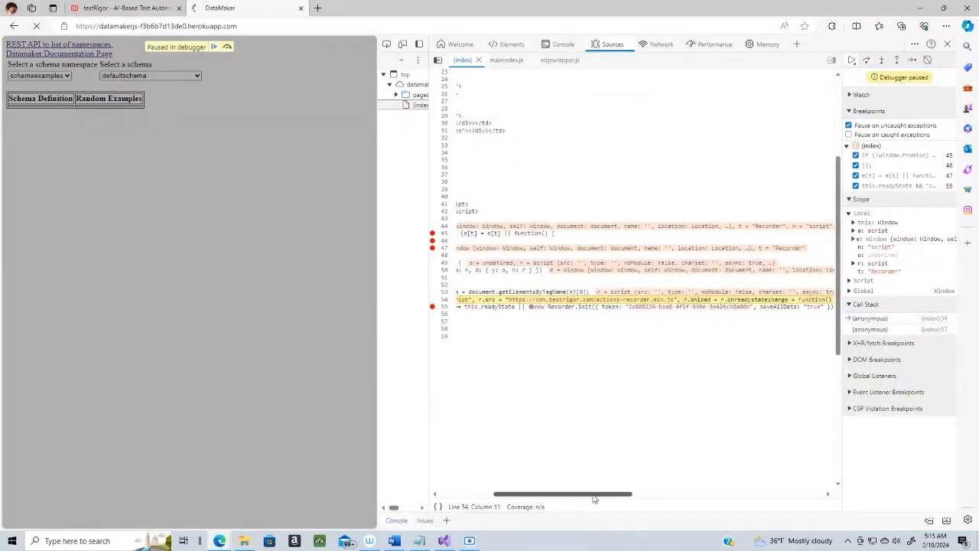
drag(595, 499, 505, 503)
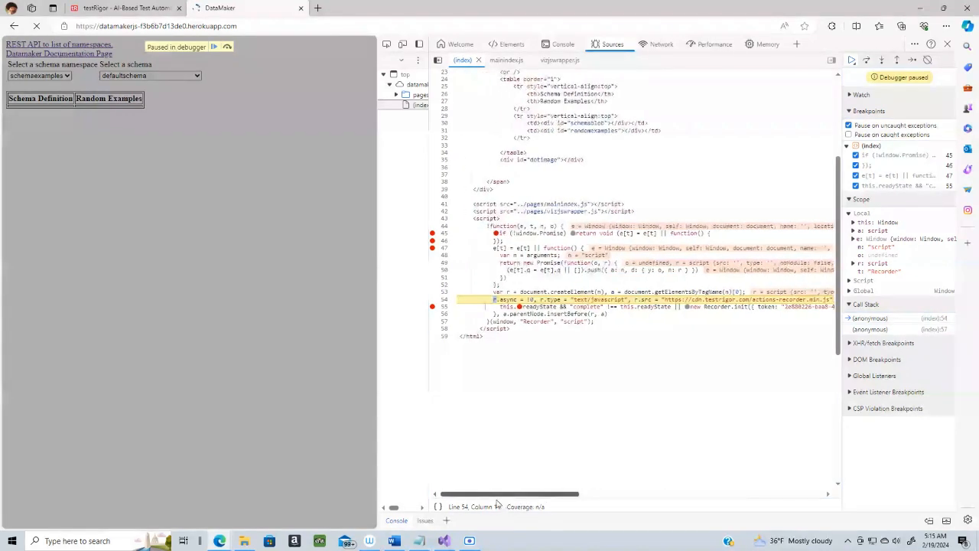
key(F10)
key(F10)
key(F10)
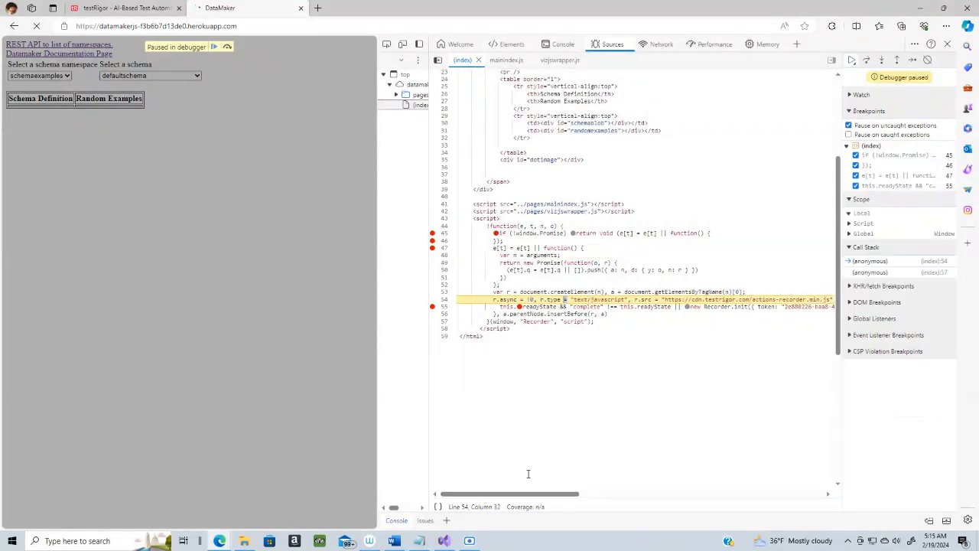
key(F10)
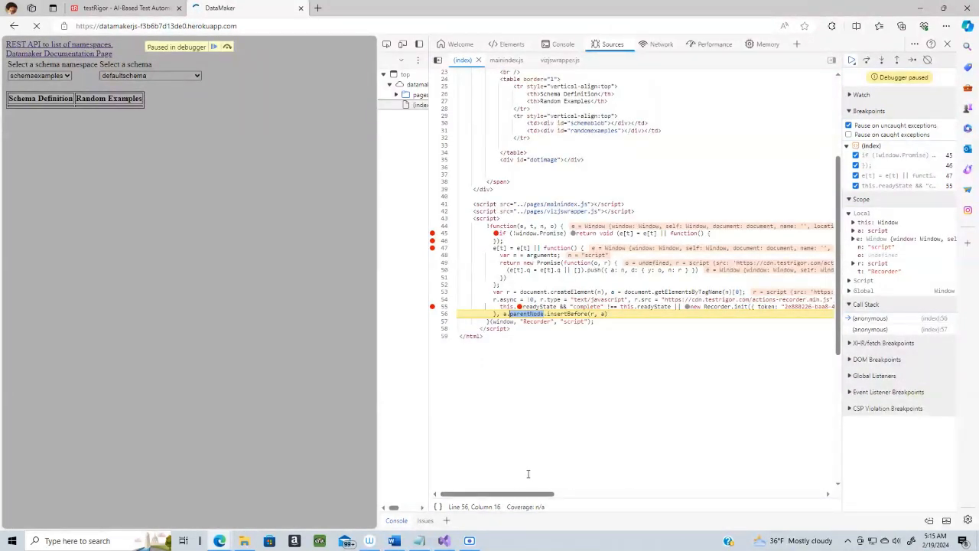
key(F10)
key(F10)
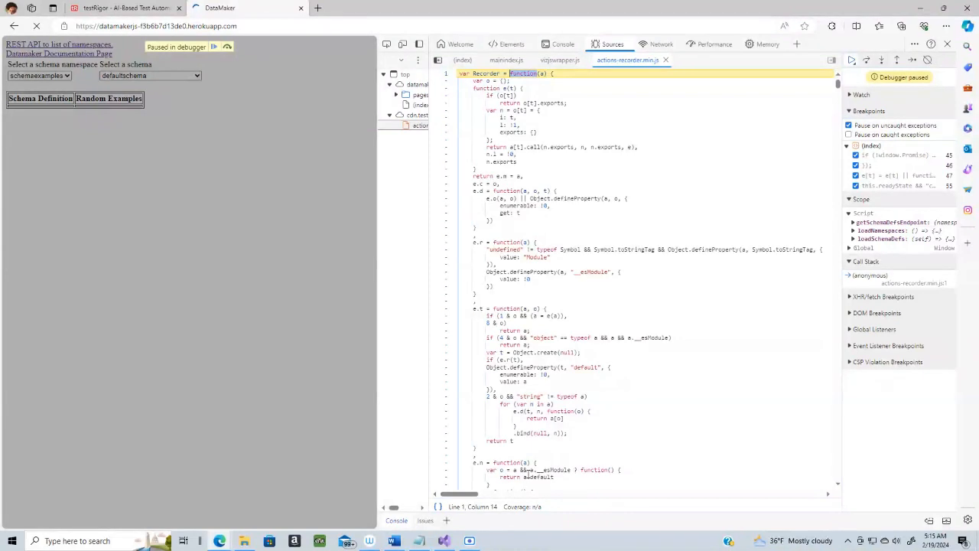
- Resume the paused script past the remaining breakpoint and load the sequenceschemaexample and rangealphaschemaexample schemas on the DataMaker page
click(851, 60)
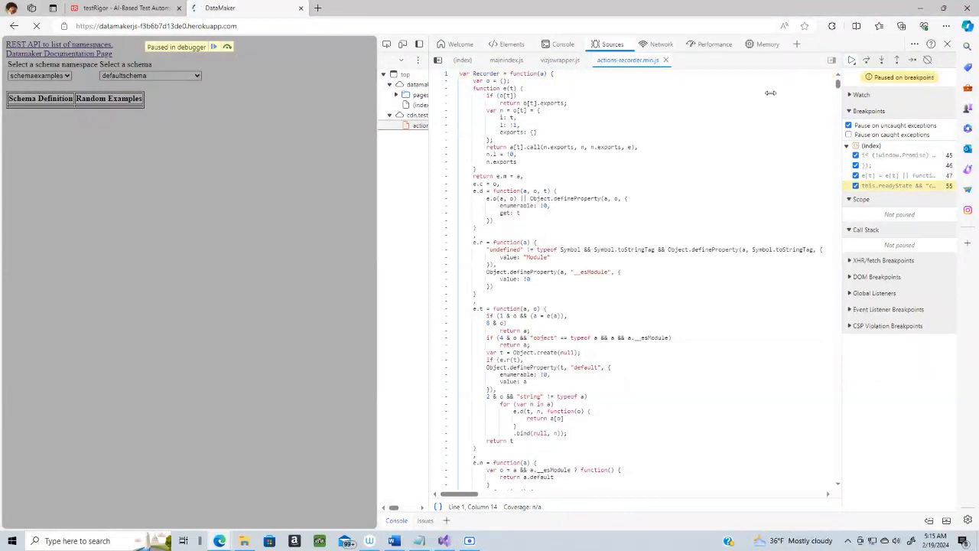
click(851, 60)
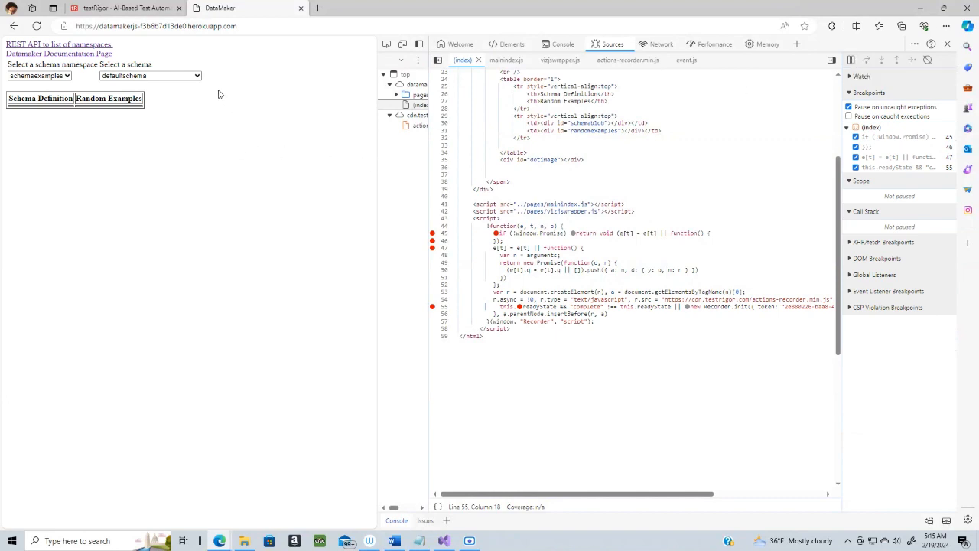
click(197, 77)
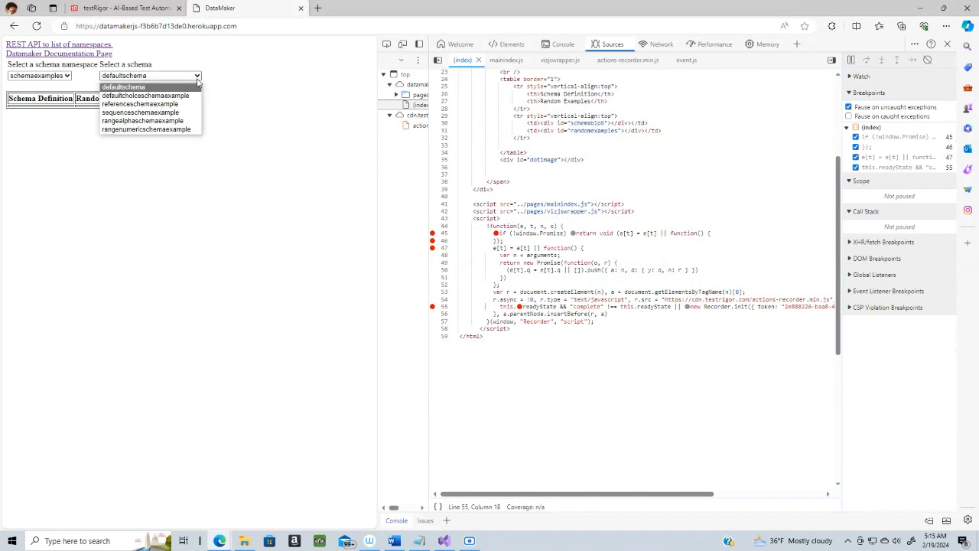
click(140, 113)
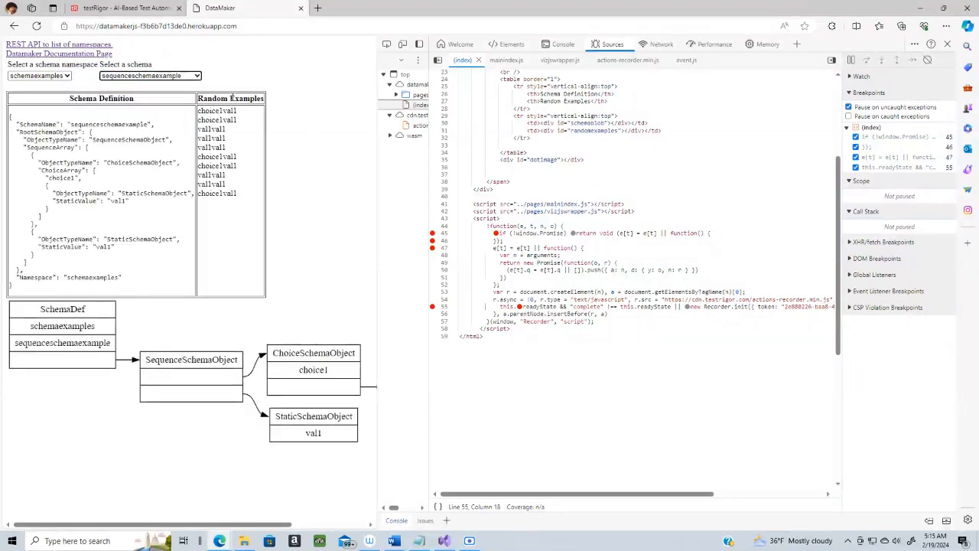
click(197, 77)
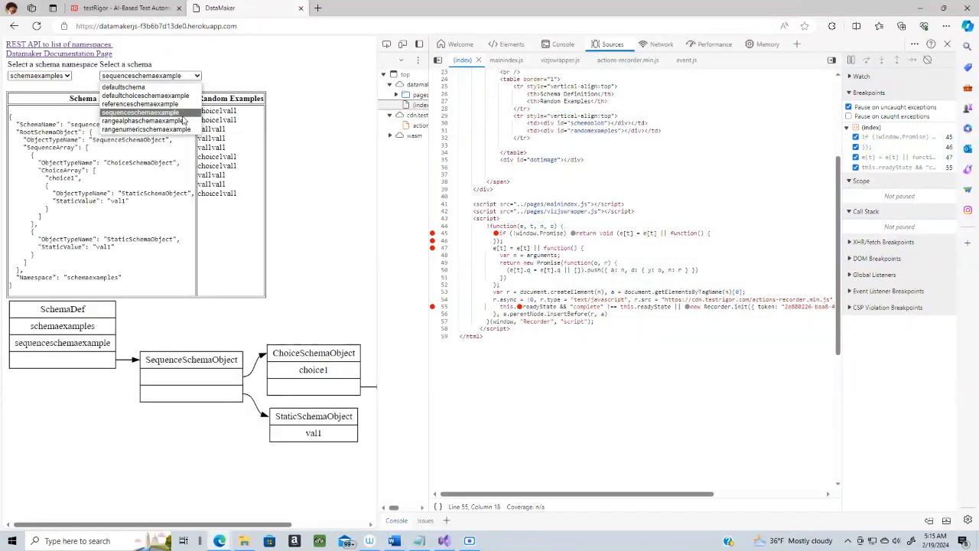
click(146, 123)
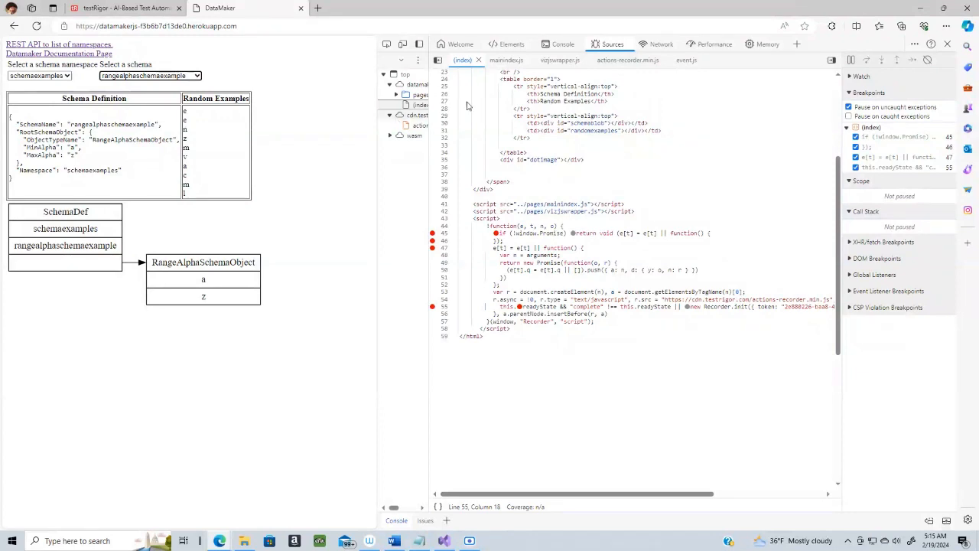
- Check the DataMaker page's console for messages and return to the (index) source with its breakpoints
click(562, 44)
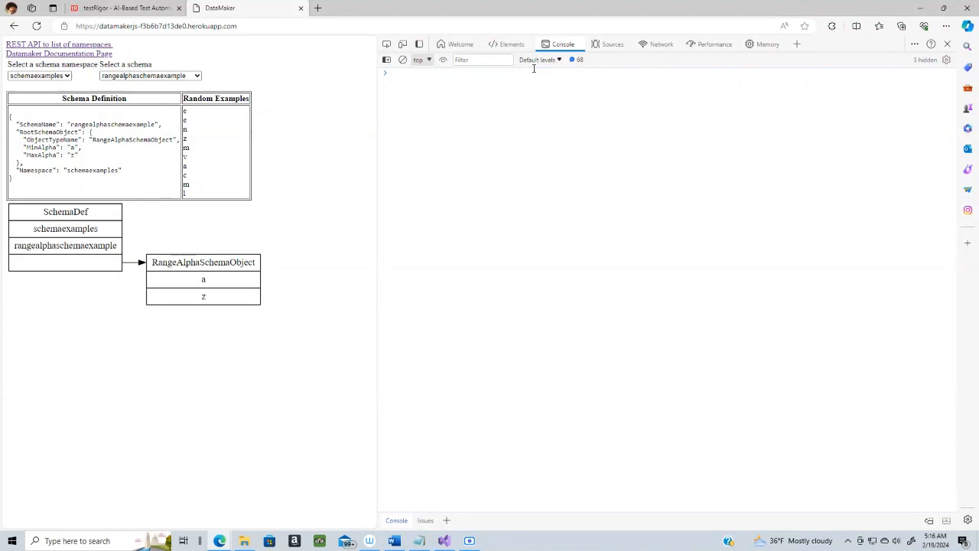
click(611, 45)
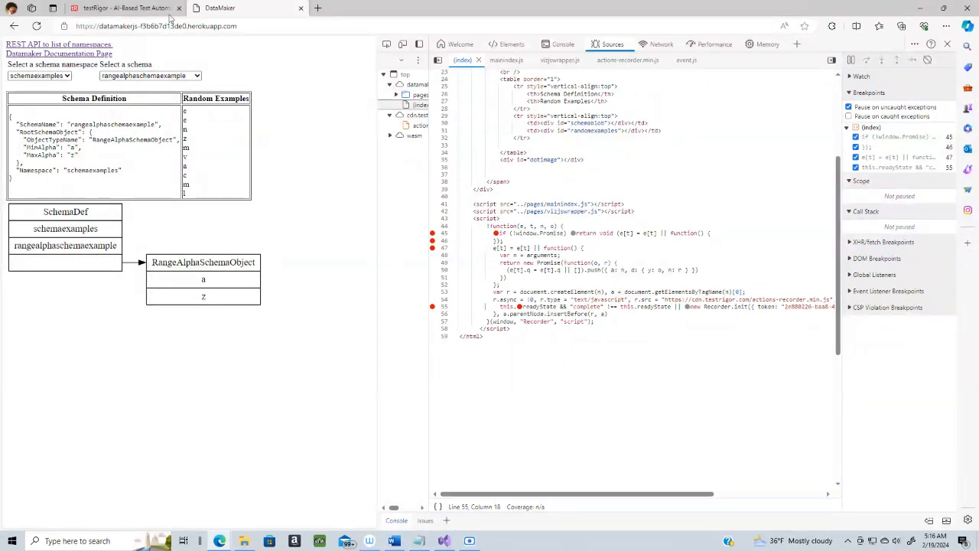
- Switch to testRigor's Behavior-Driven Test Case Creation page, trigger a new test cases lookup and dismiss the resulting notification
mouse_move(138, 13)
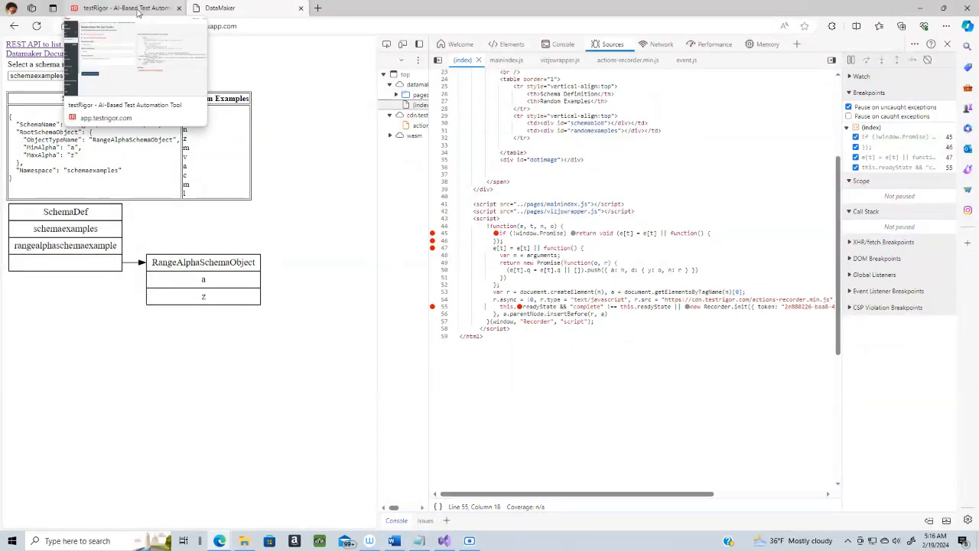
click(137, 9)
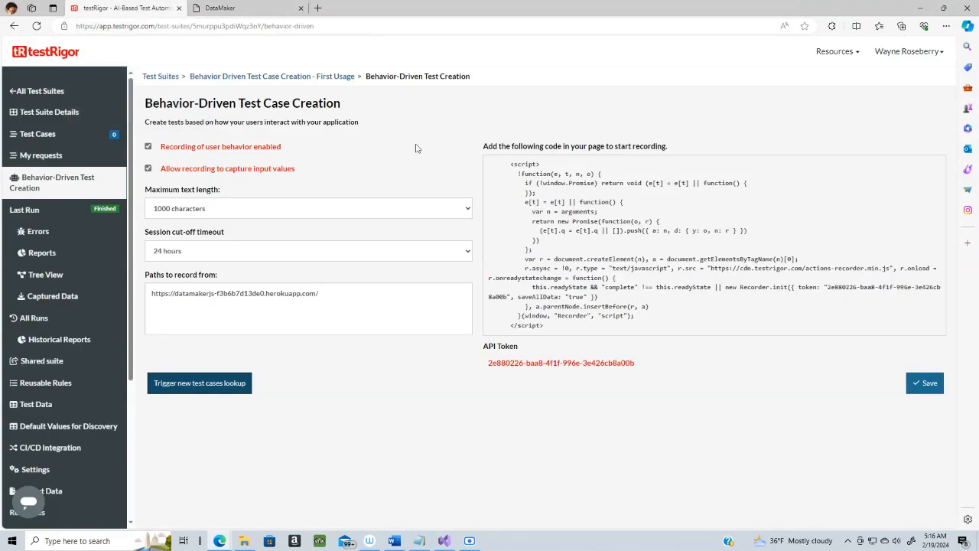
click(193, 390)
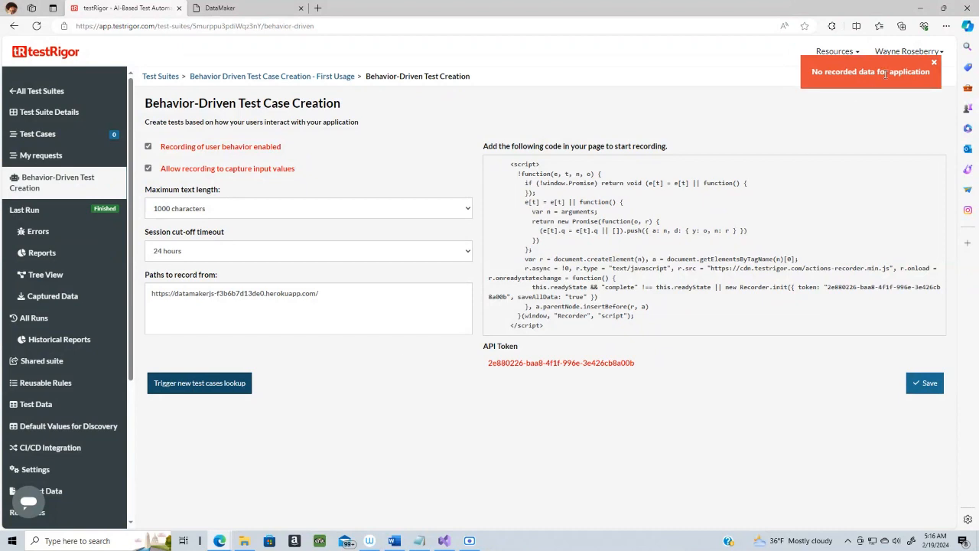
click(935, 65)
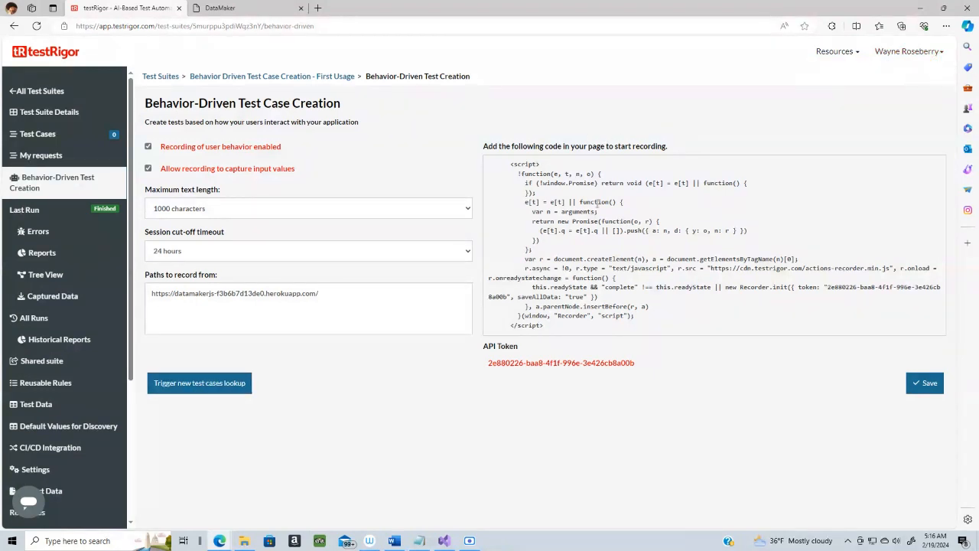
mouse_move(396, 543)
mouse_move(474, 542)
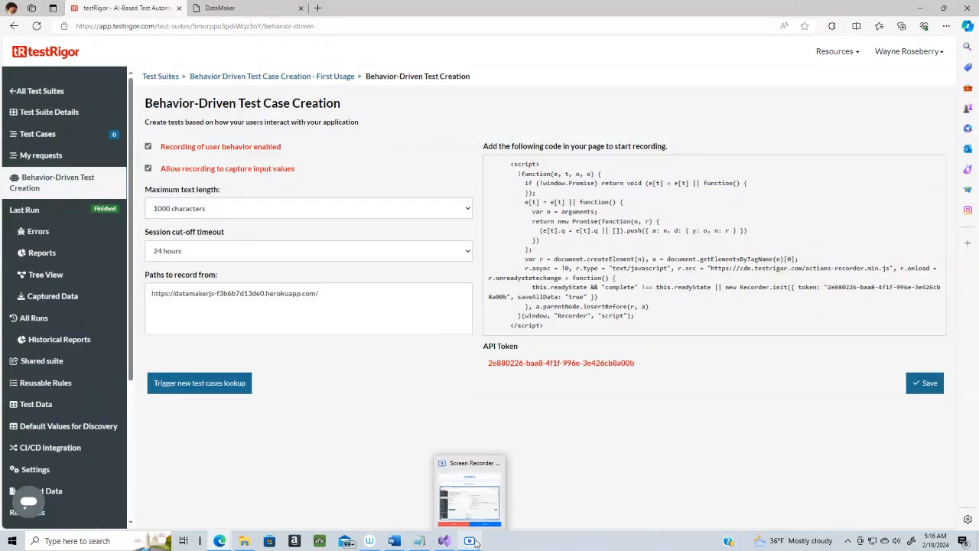